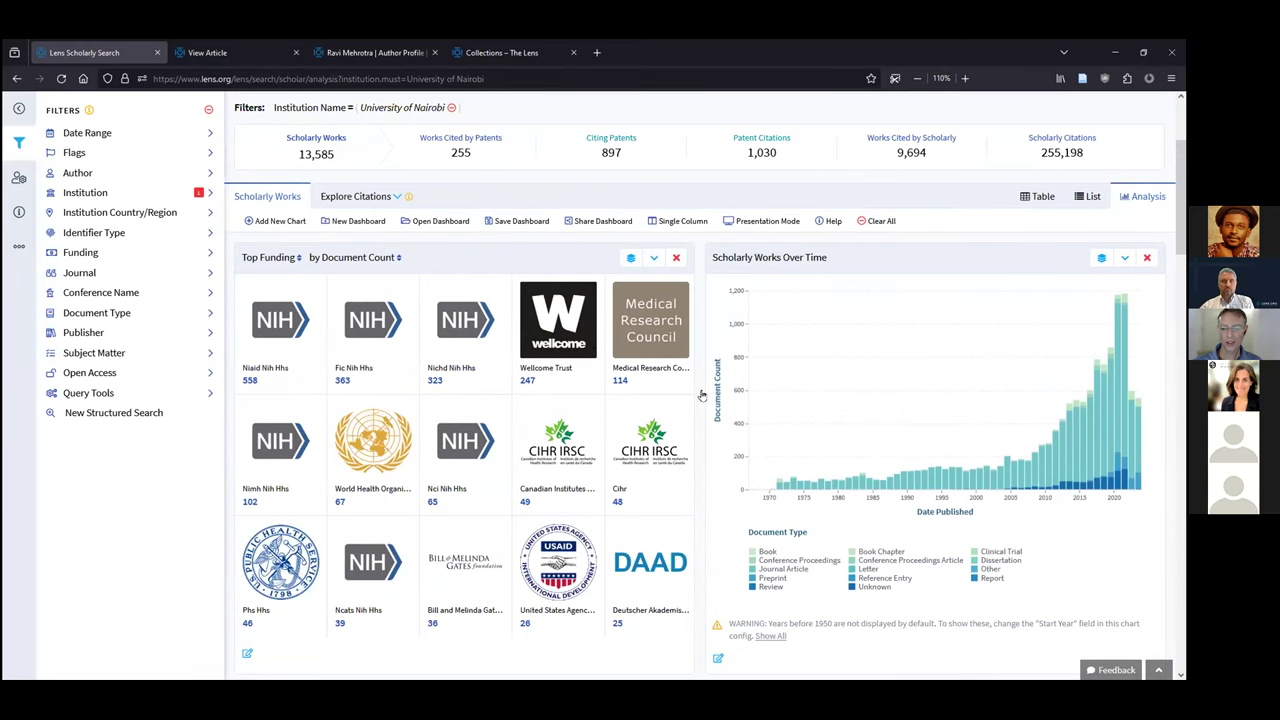
Look over the configuration options of the Top Funding chart without changing them
scroll(702, 395, "up", 1)
left_click(655, 333)
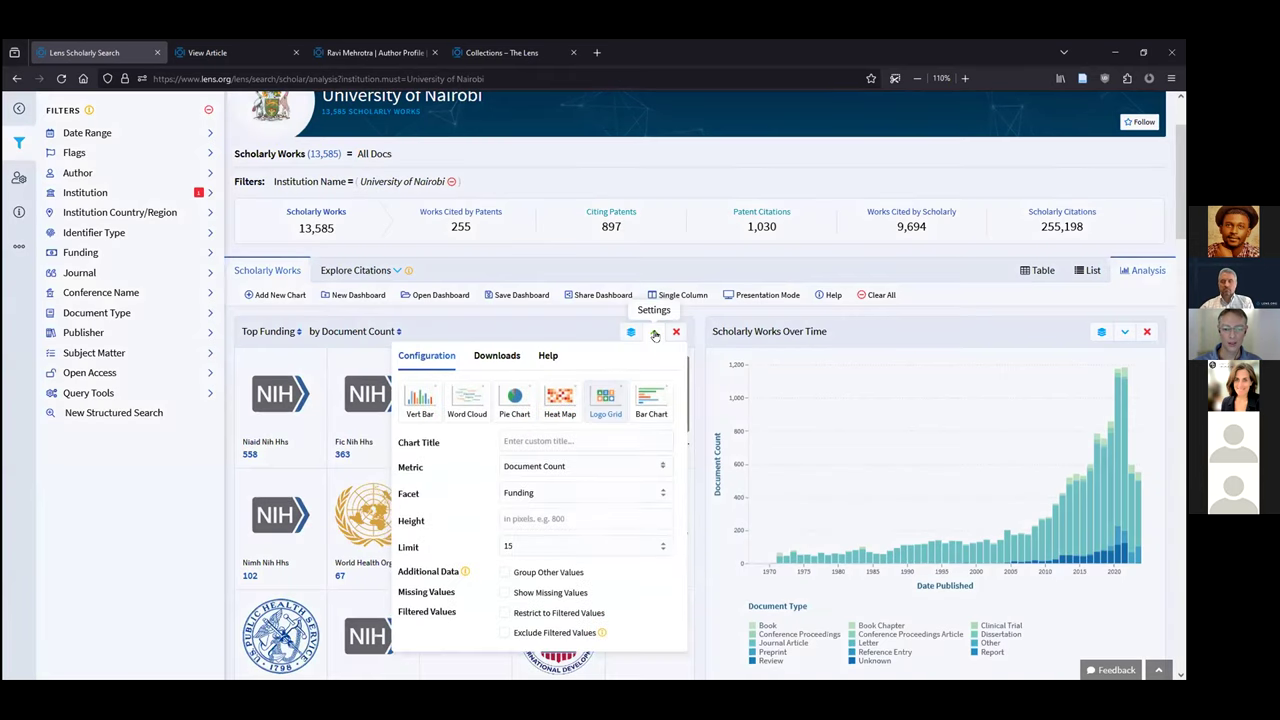
scroll(655, 337, "down", 1)
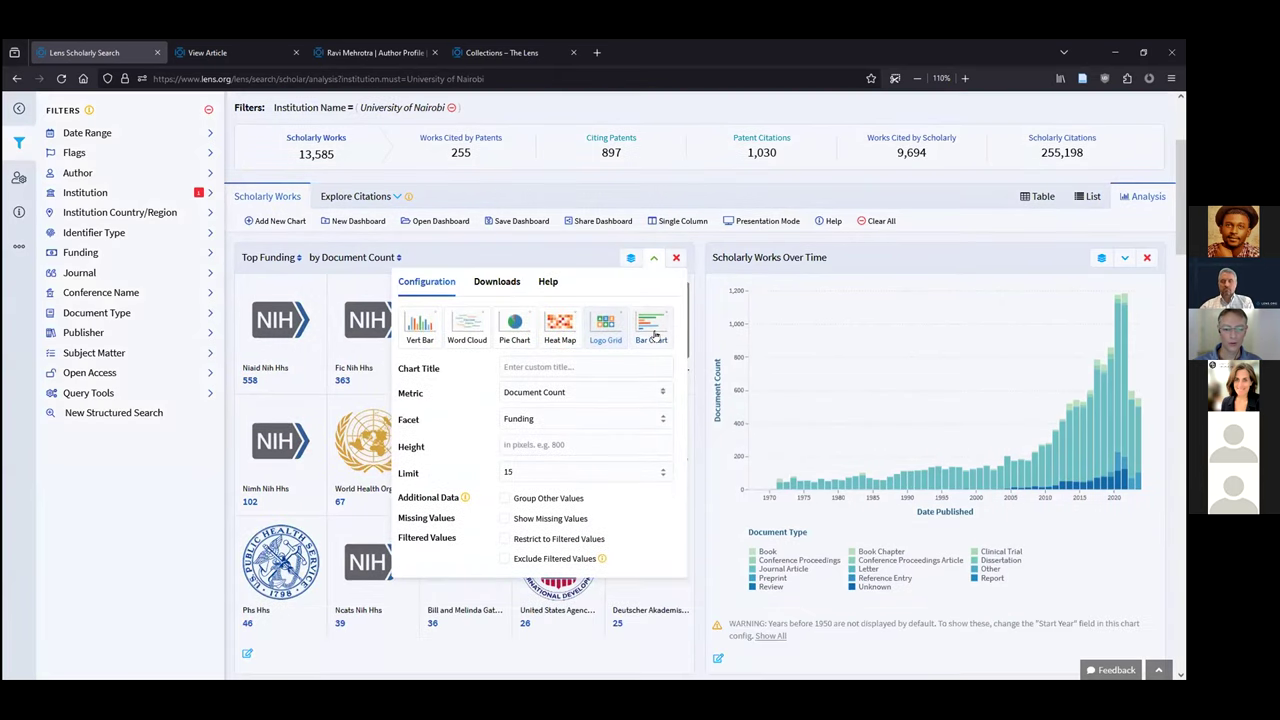
left_click(653, 258)
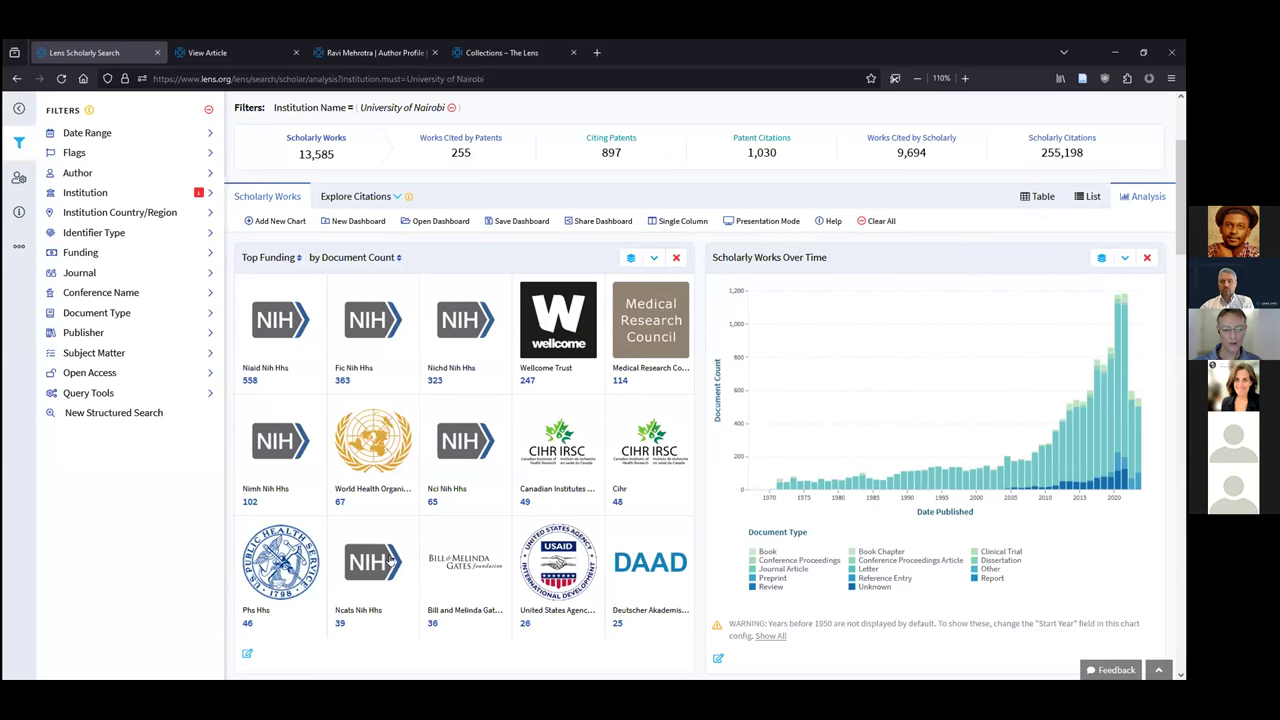
Create a custom grouping named NIH for the Top Funding chart
left_click(630, 259)
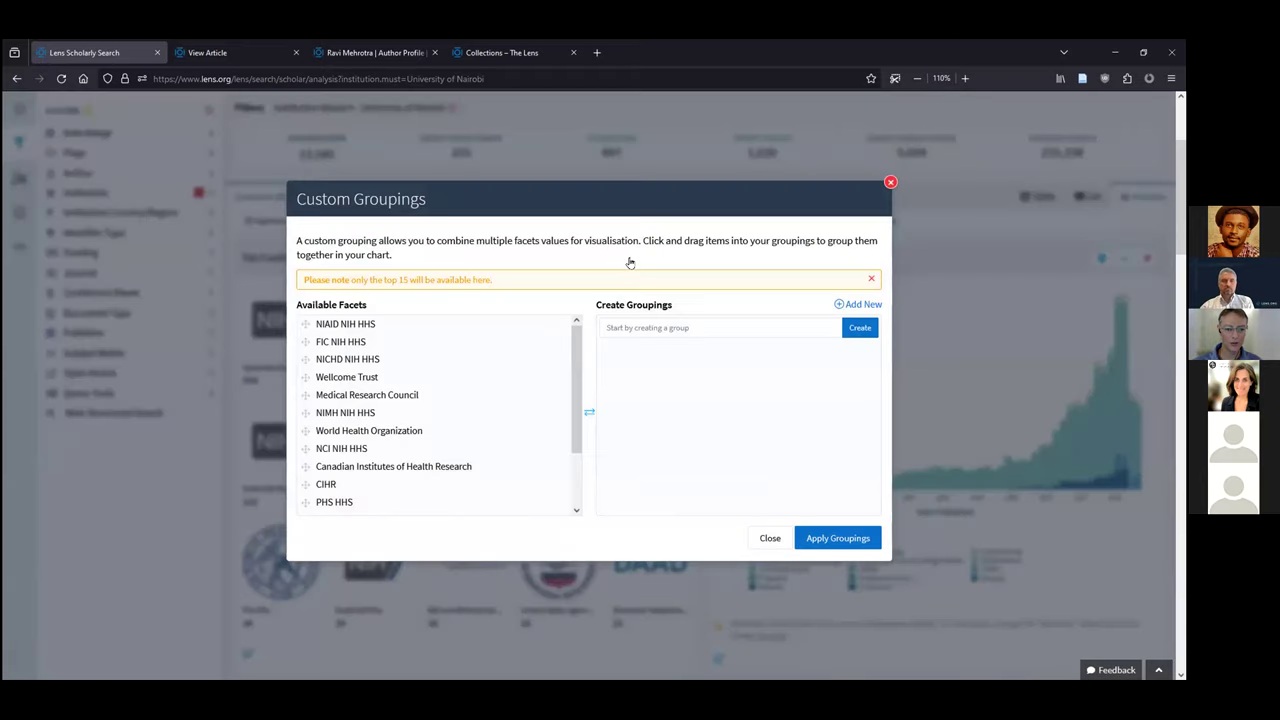
left_click(632, 326)
type("NIH")
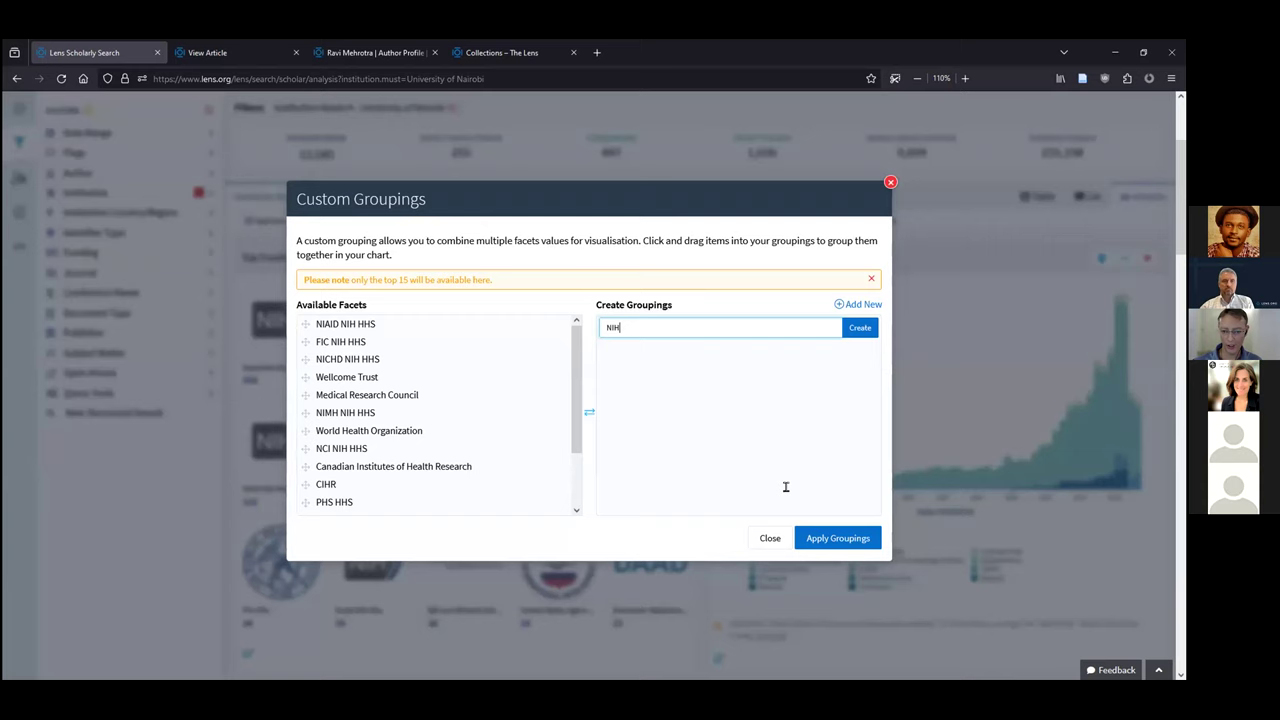
left_click(860, 327)
Move the NIAID, FIC, NICHD, NIMH, NCI and NCATS NIH HHS funders into the NIH group and apply the groupings
left_click_drag(350, 325, 655, 348)
left_click_drag(343, 324, 668, 366)
left_click_drag(347, 325, 598, 365)
left_click_drag(352, 360, 672, 380)
left_click_drag(340, 377, 650, 395)
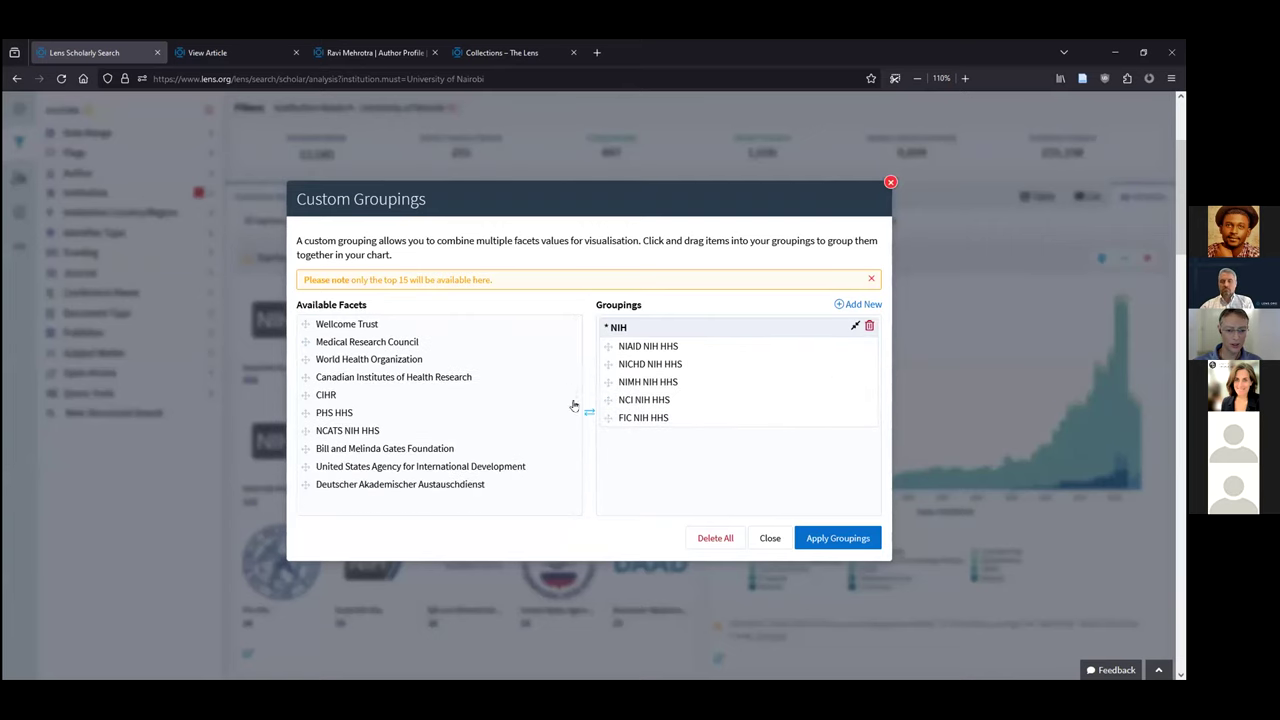
left_click_drag(358, 431, 660, 399)
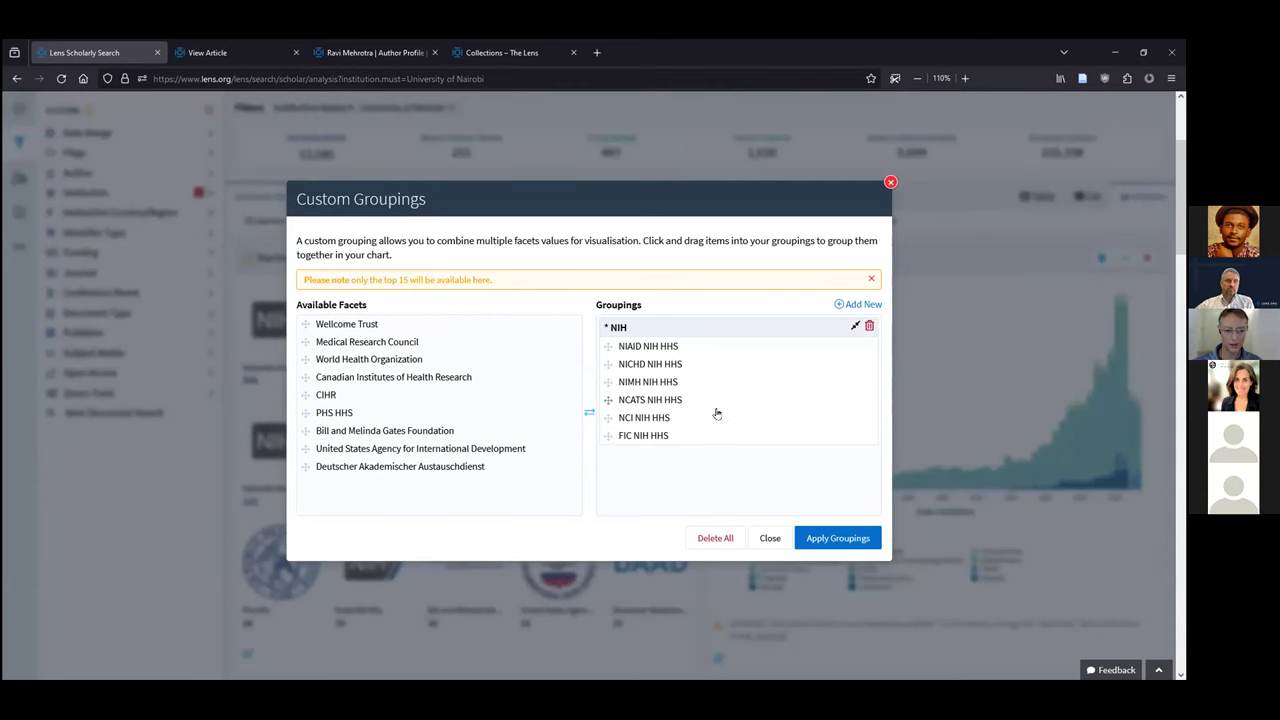
left_click(859, 543)
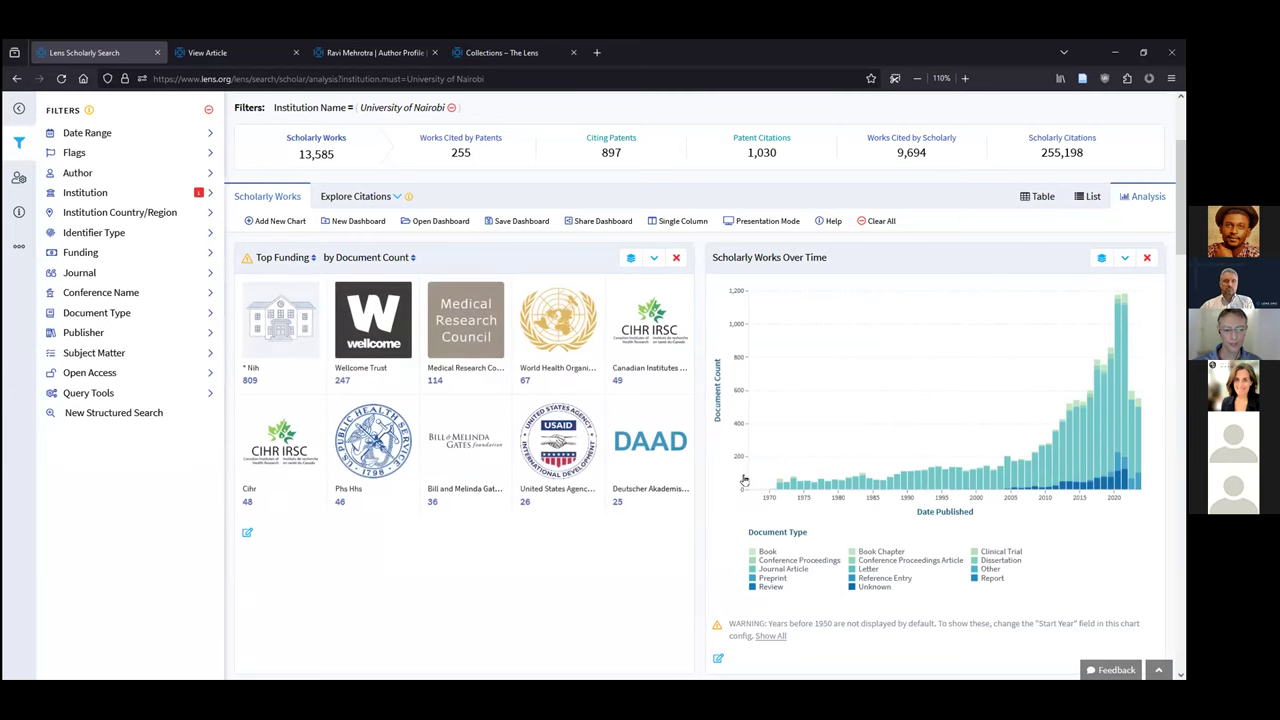
Share the current dashboard by saving it as a publicly discoverable dashboard named "Unisverity of Nairobi"
scroll(704, 447, "up", 3)
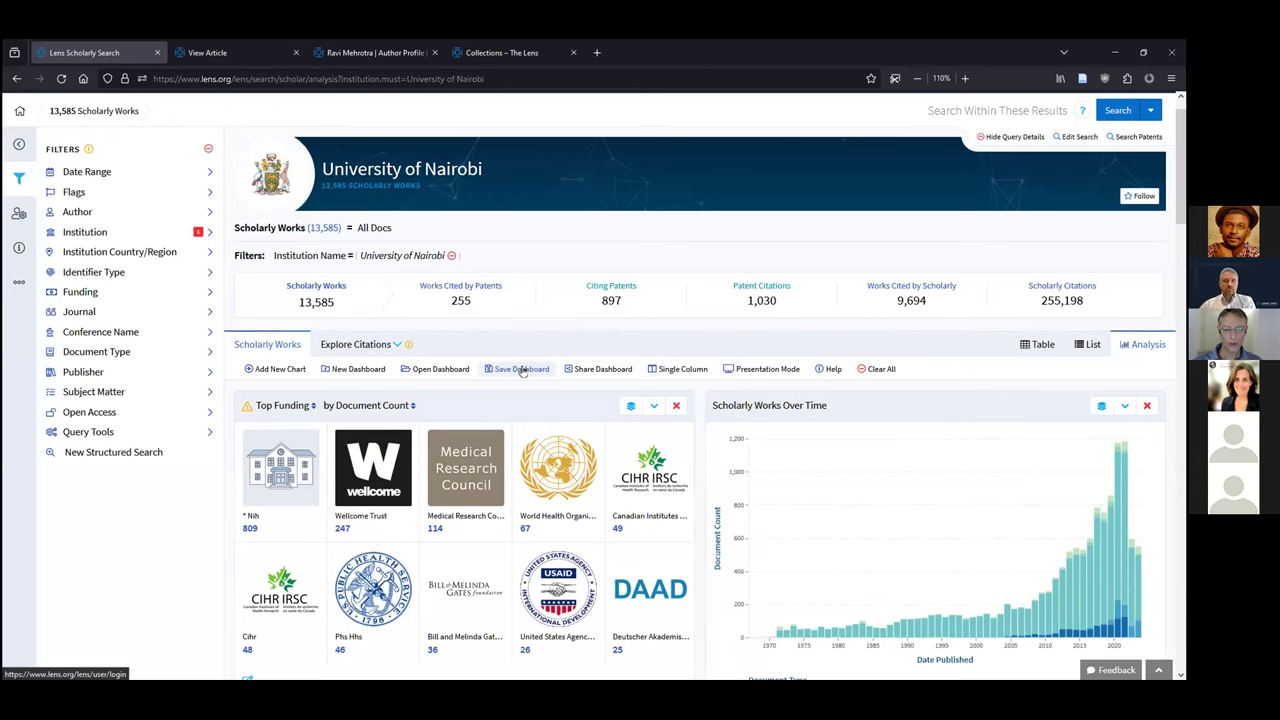
left_click(577, 369)
left_click(563, 382)
type("Unibverity")
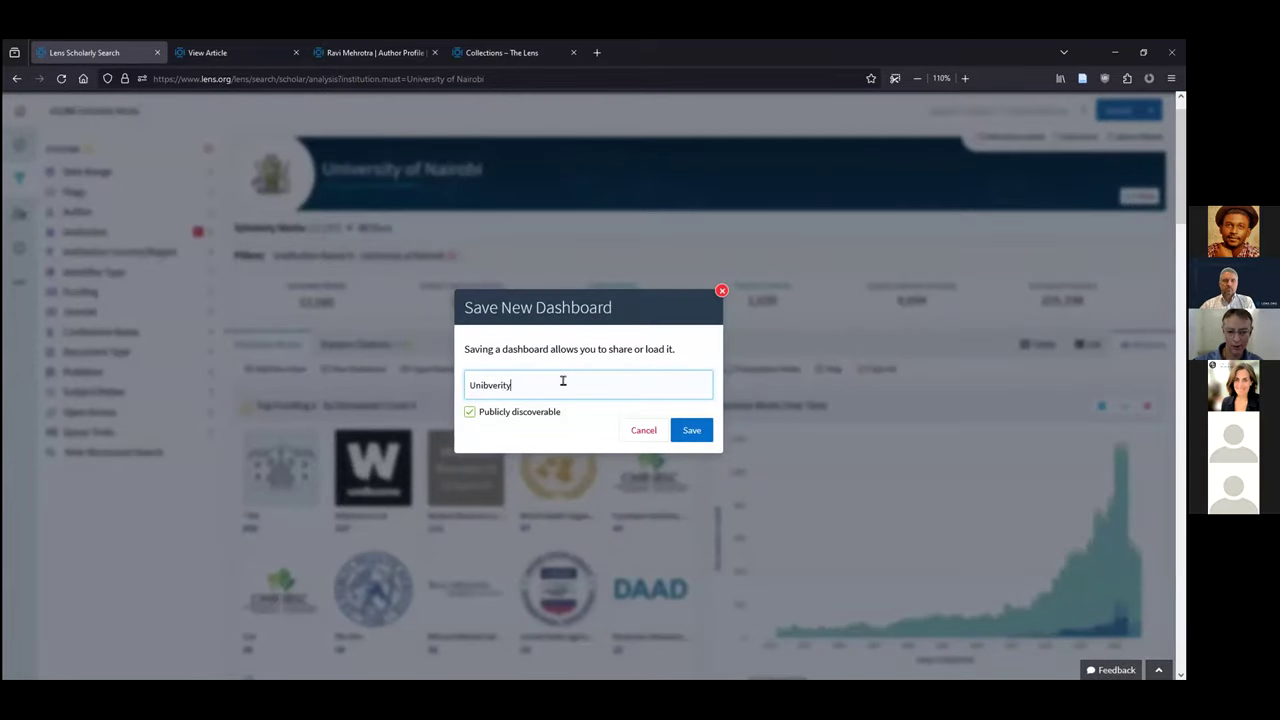
type("s")
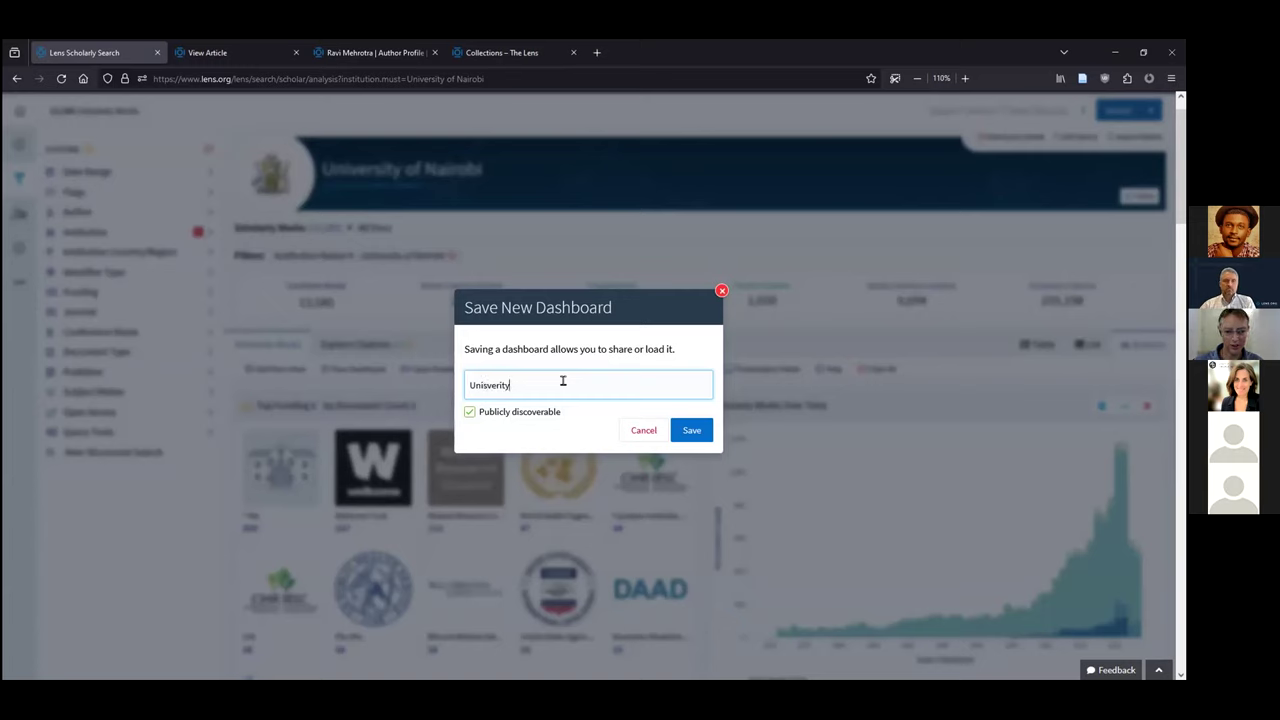
type("of Nairobi")
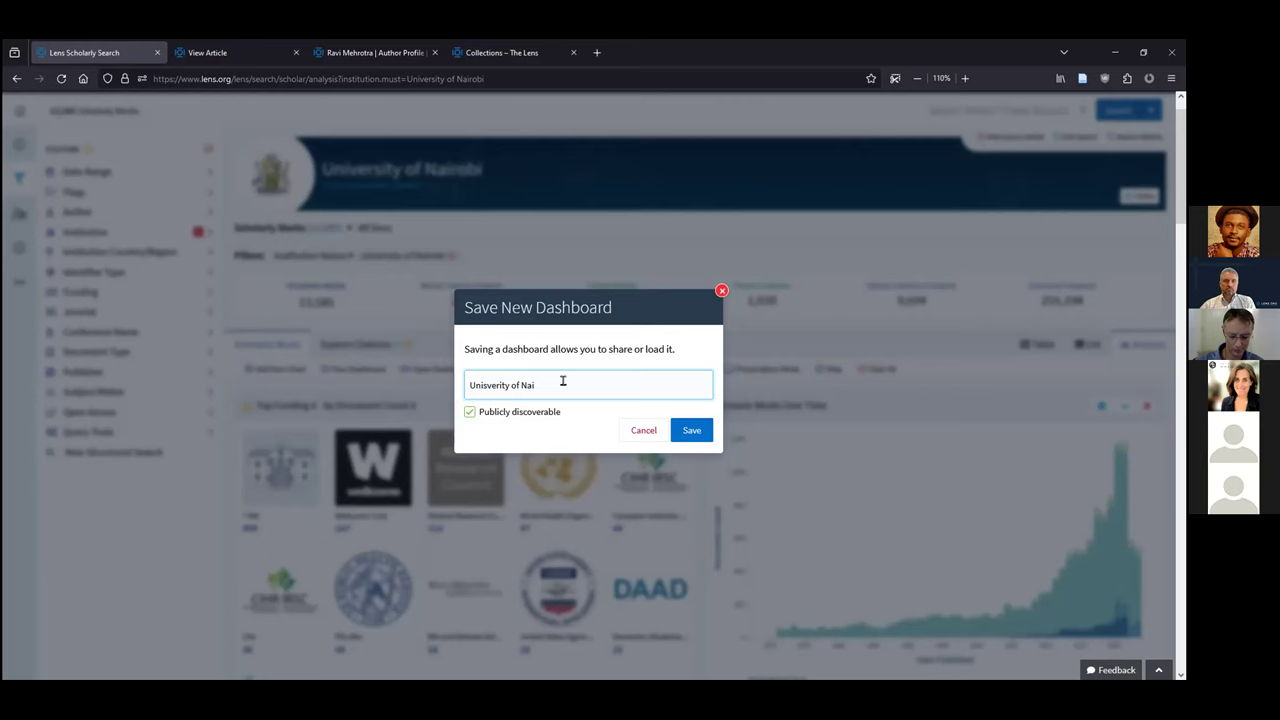
left_click(702, 436)
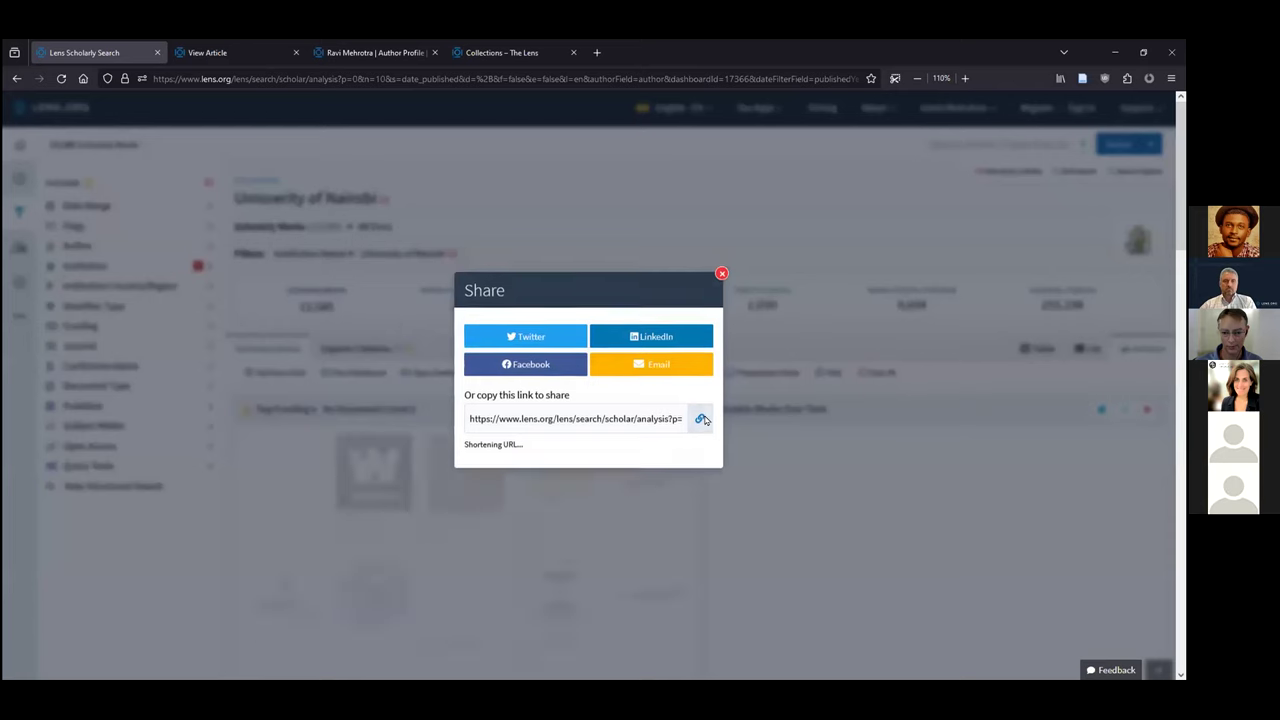
Copy the dashboard's share link to the clipboard and close the Share dialog
left_click(701, 421)
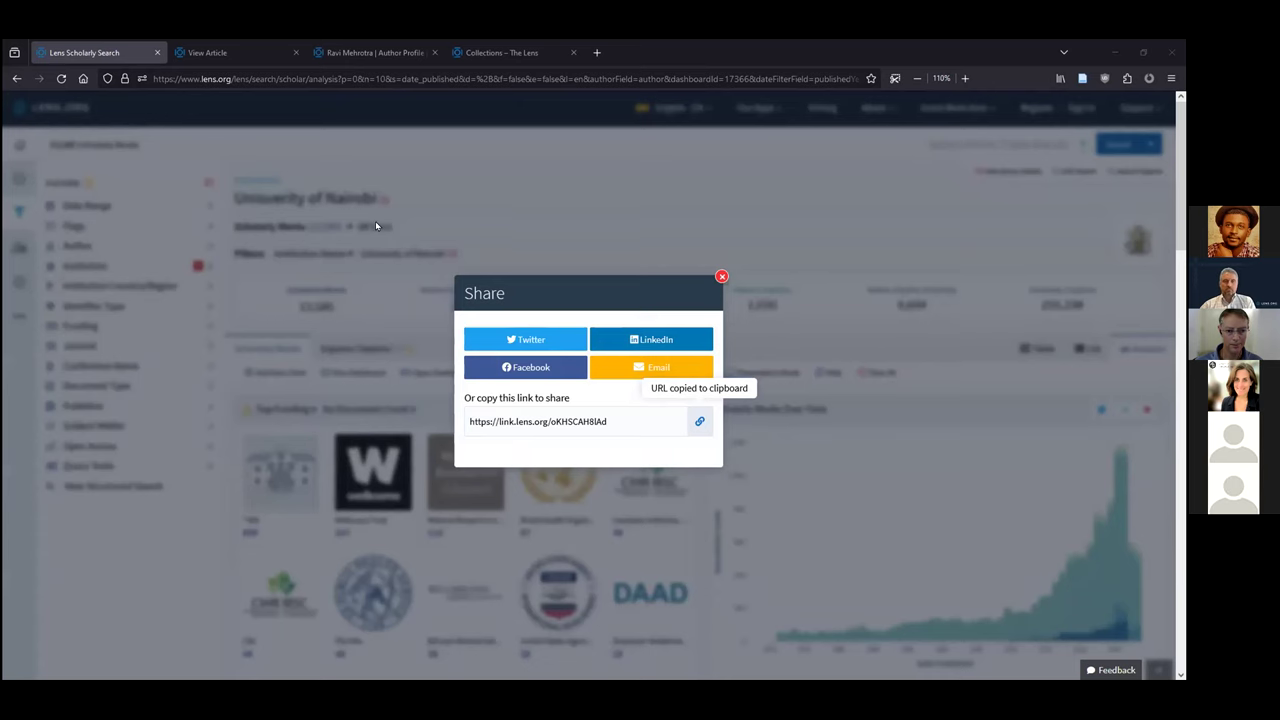
left_click(722, 276)
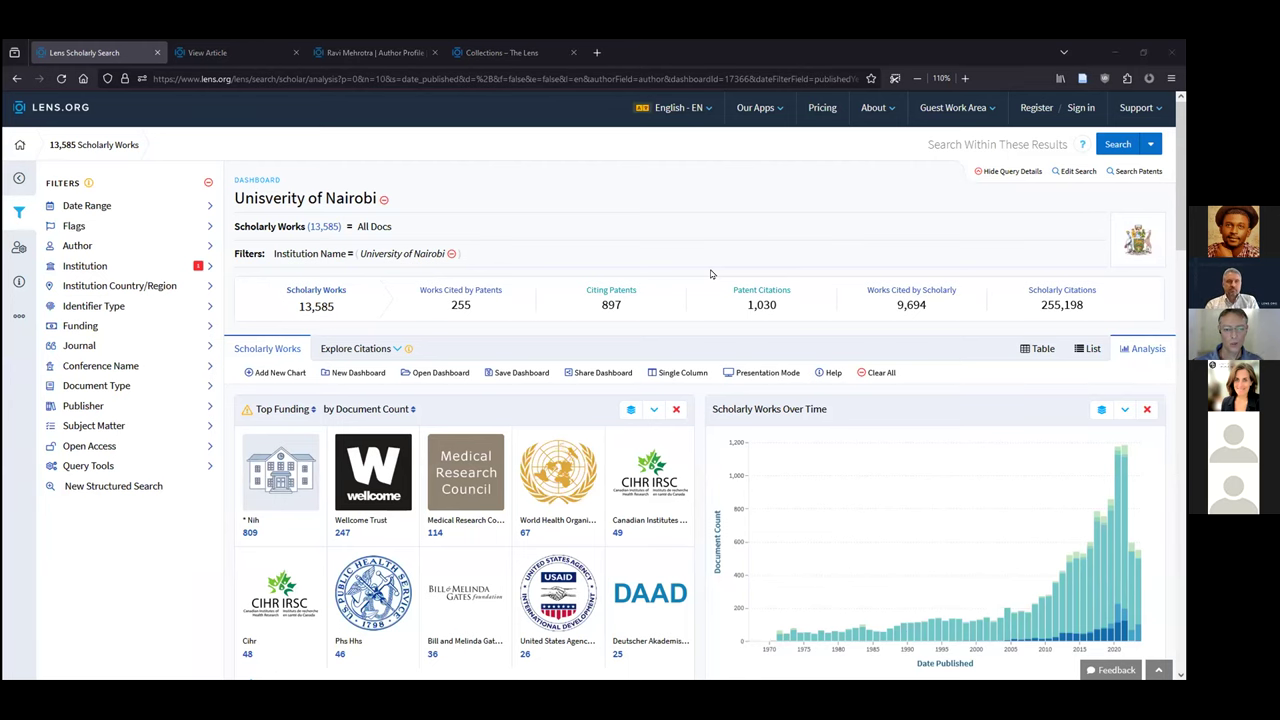
left_click(711, 274)
Create a new blank dashboard, discarding the current visualisations
scroll(711, 274, "down", 1)
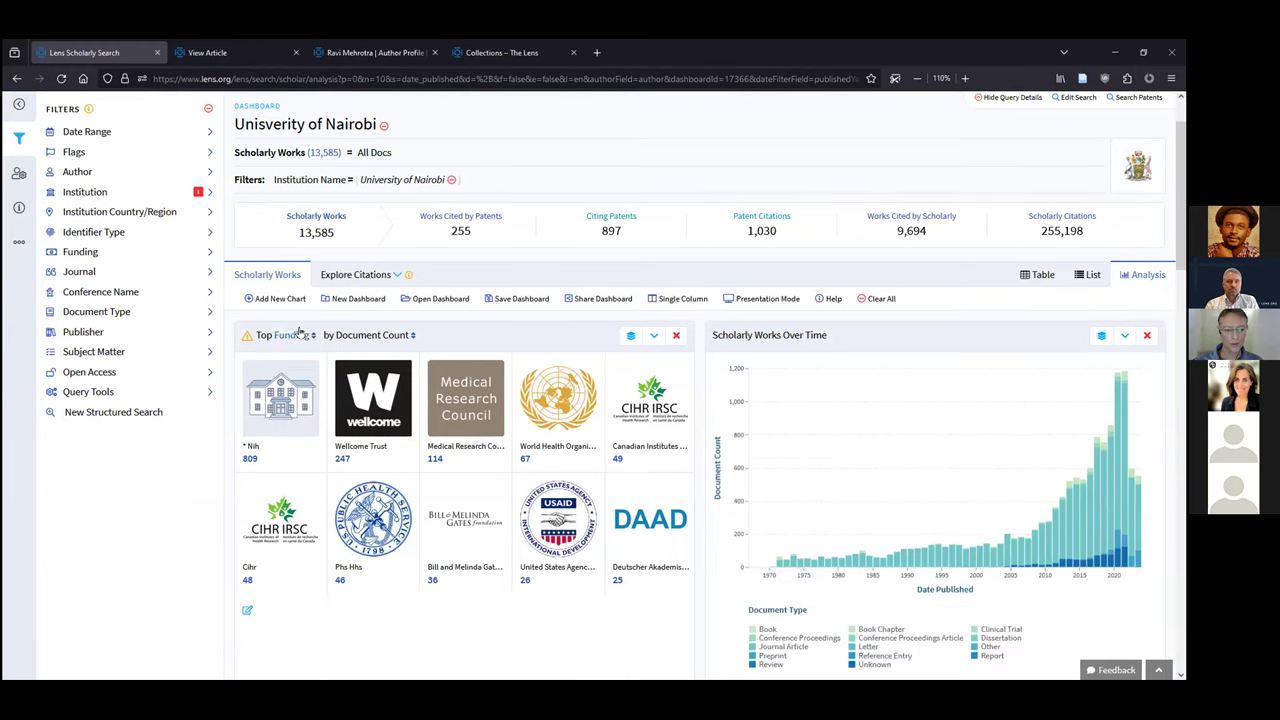
left_click(358, 300)
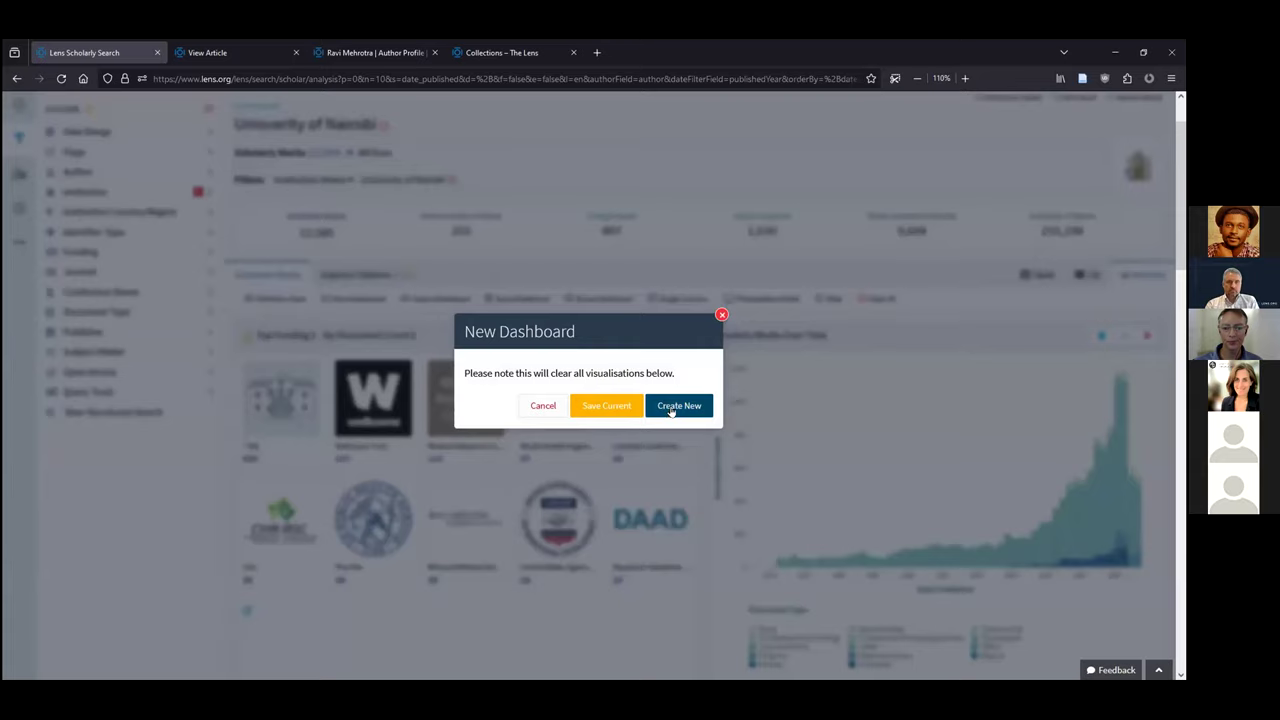
left_click(671, 409)
View the visualisation choices for Scholarly Works and return to the choice of what to analyse
scroll(671, 411, "down", 2)
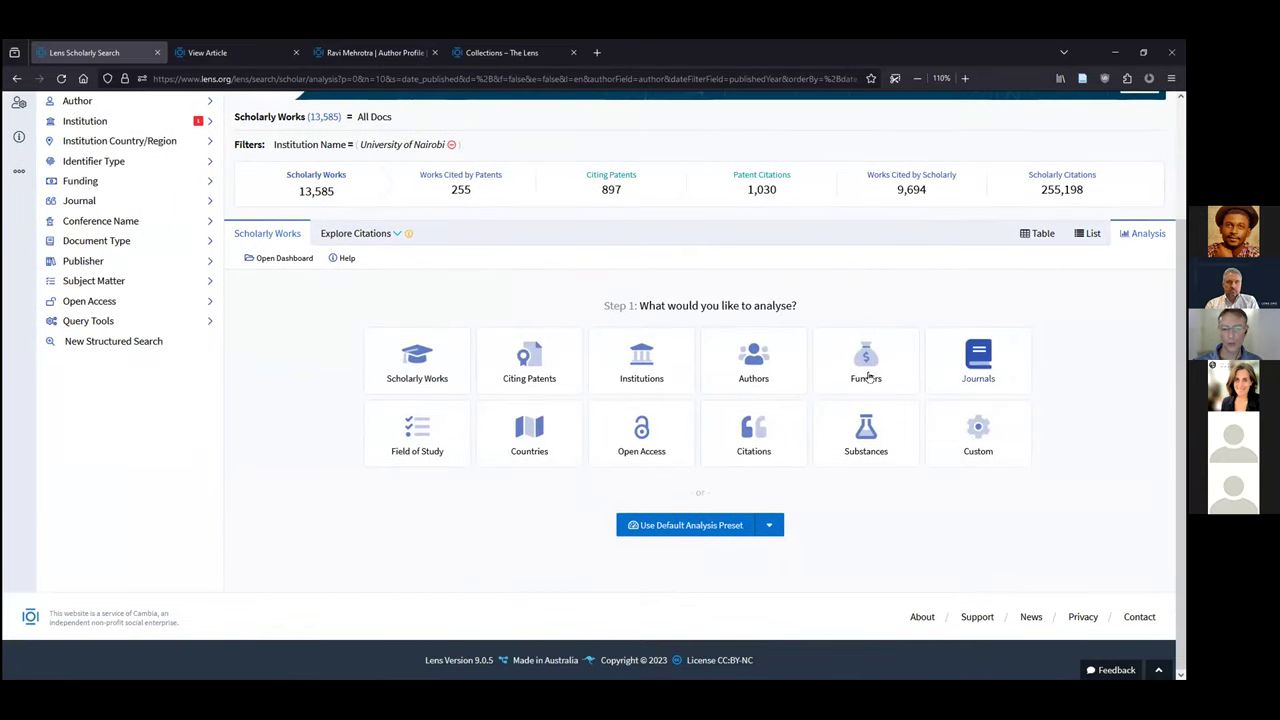
left_click(422, 362)
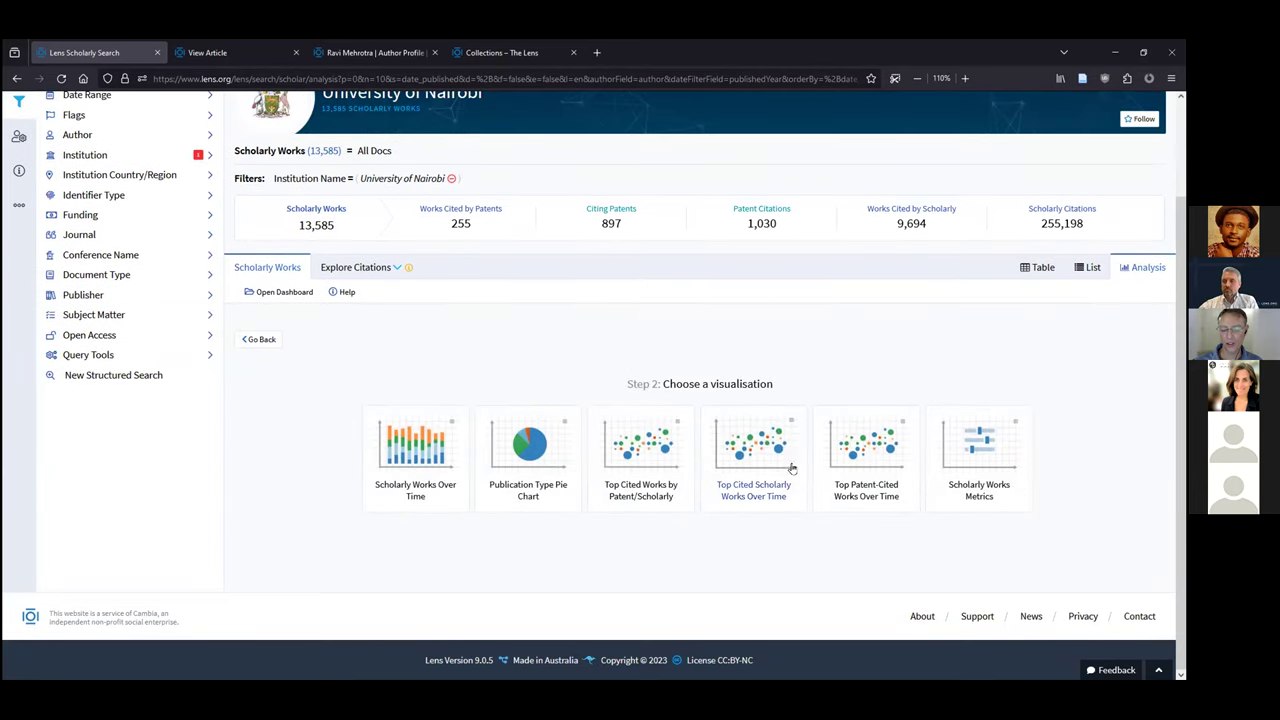
left_click(259, 340)
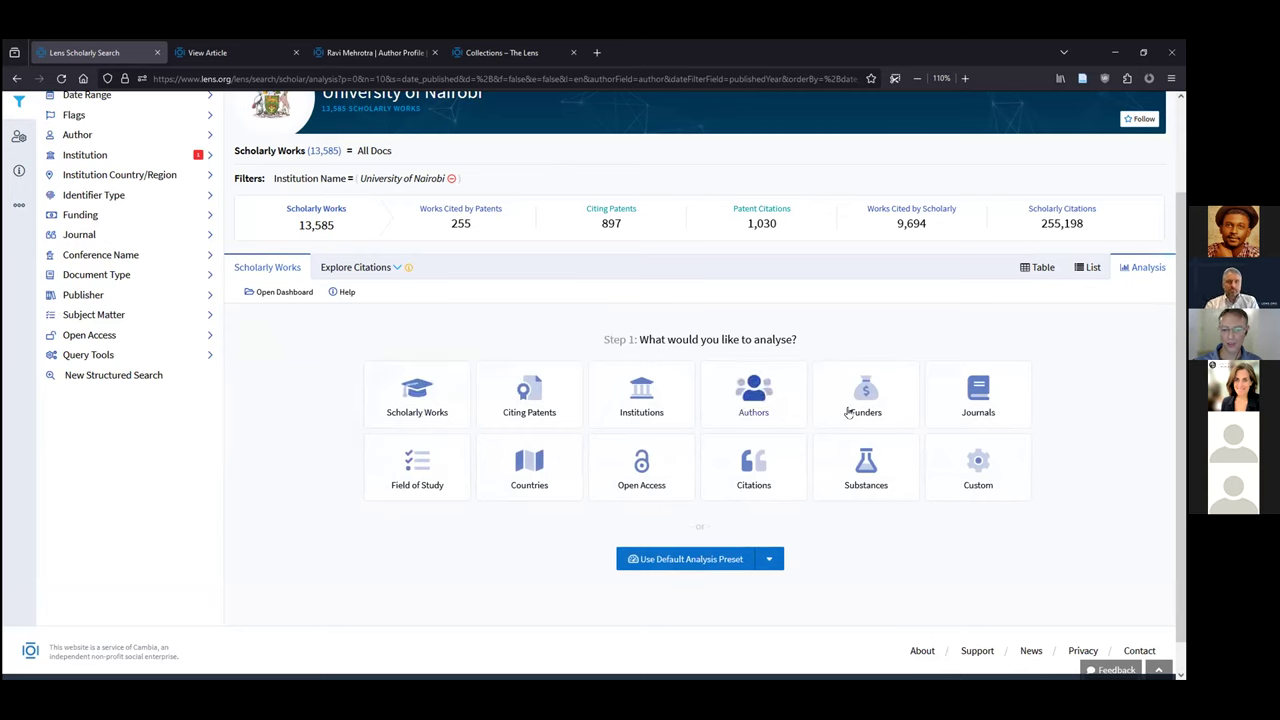
Load the Open Access Dashboard preset for the University of Nairobi works
scroll(980, 432, "down", 1)
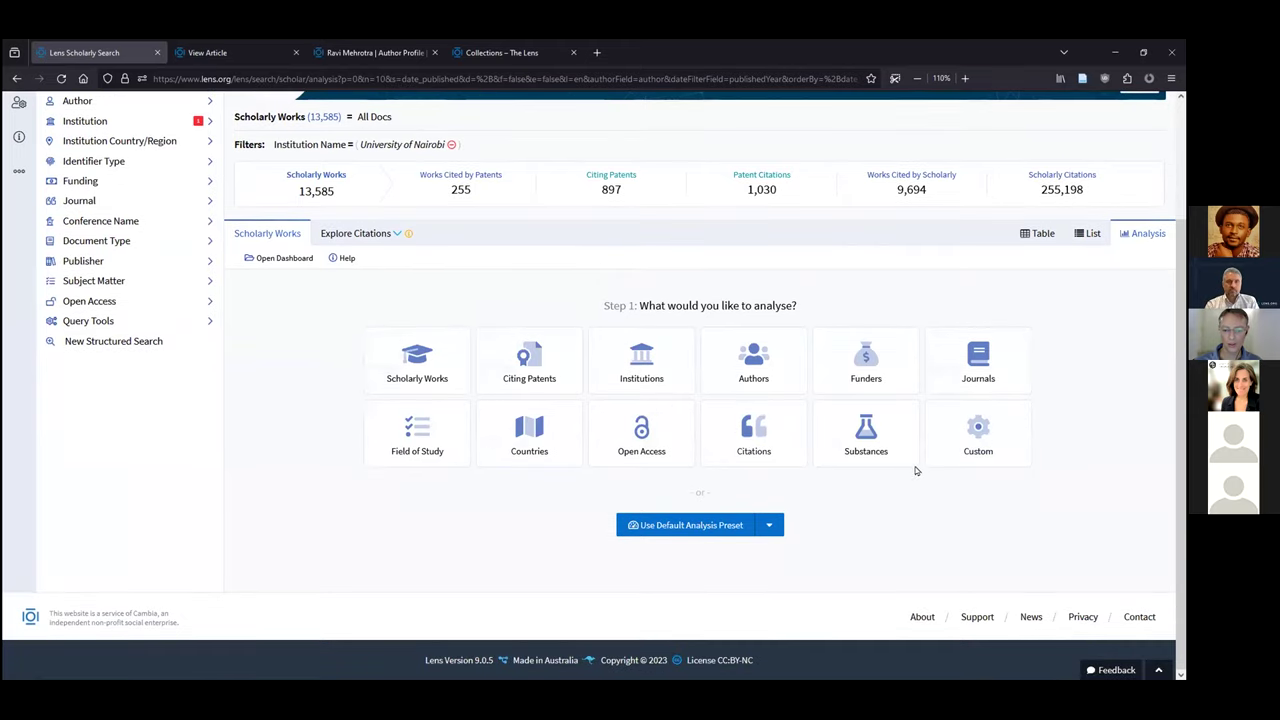
left_click(770, 530)
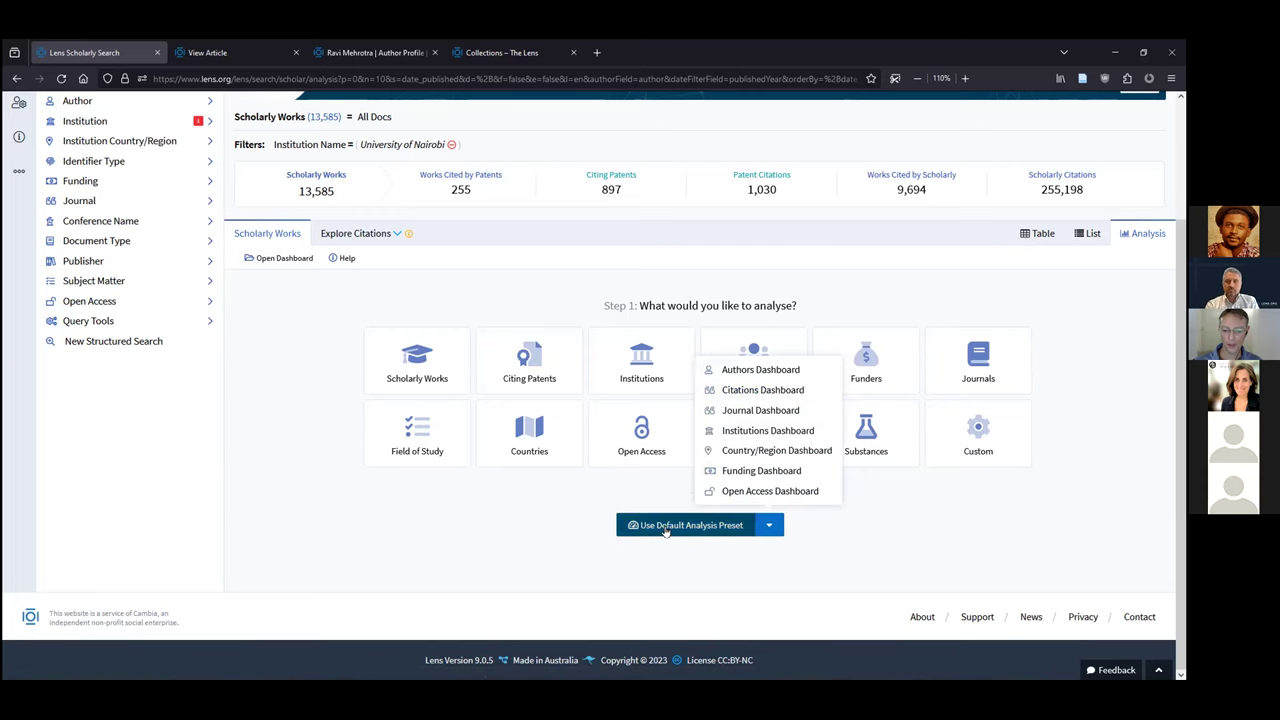
left_click(739, 494)
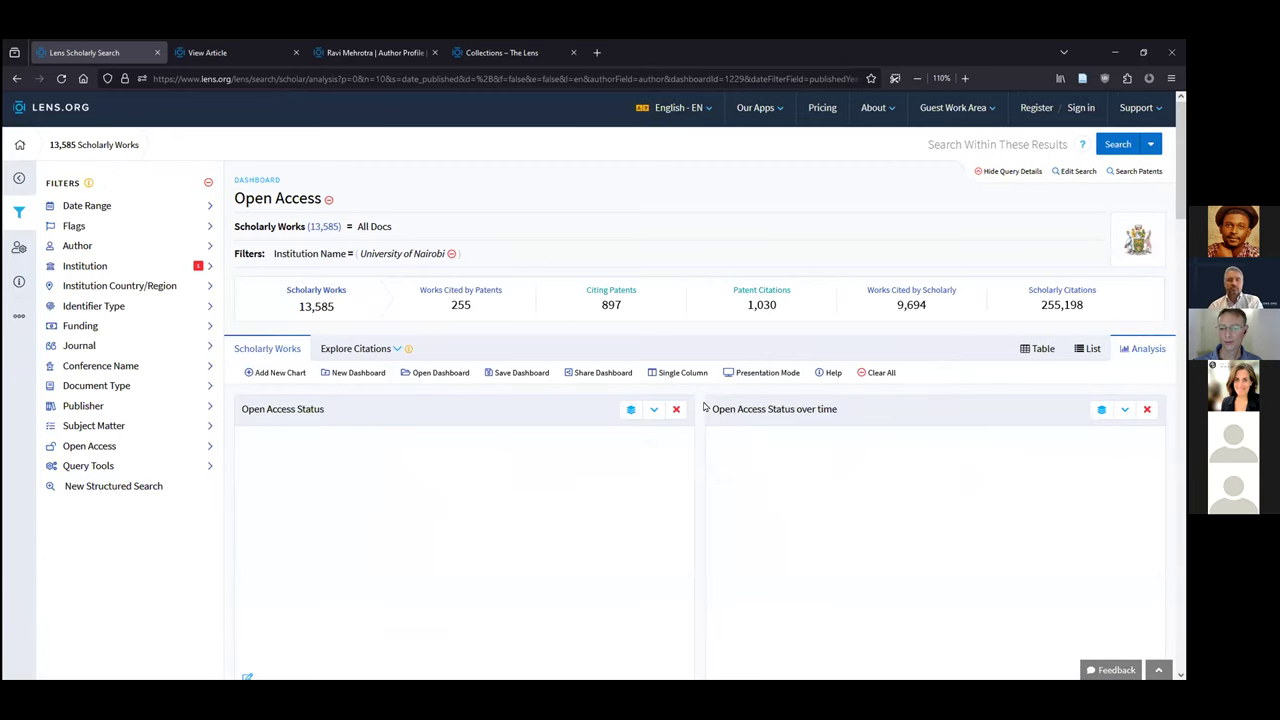
Change the Open Access Status over time chart to the Multi Line type
scroll(697, 393, "down", 1)
scroll(697, 393, "down", 1)
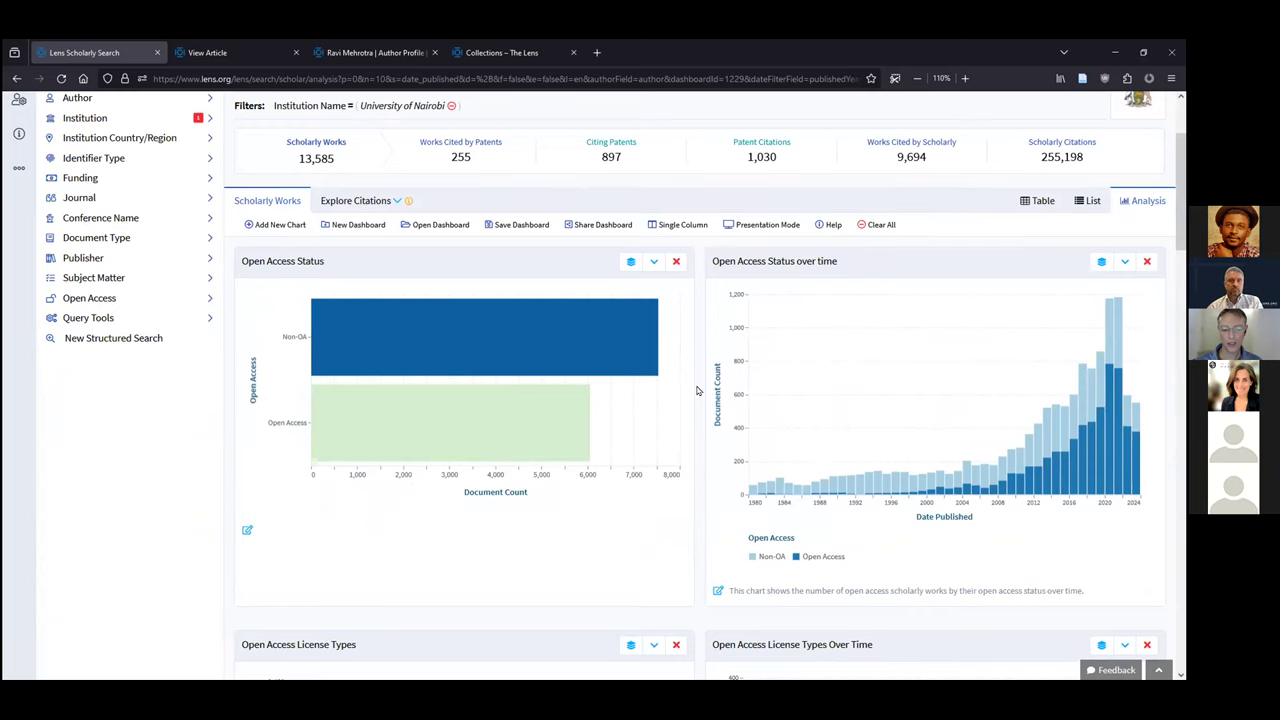
scroll(697, 391, "up", 1)
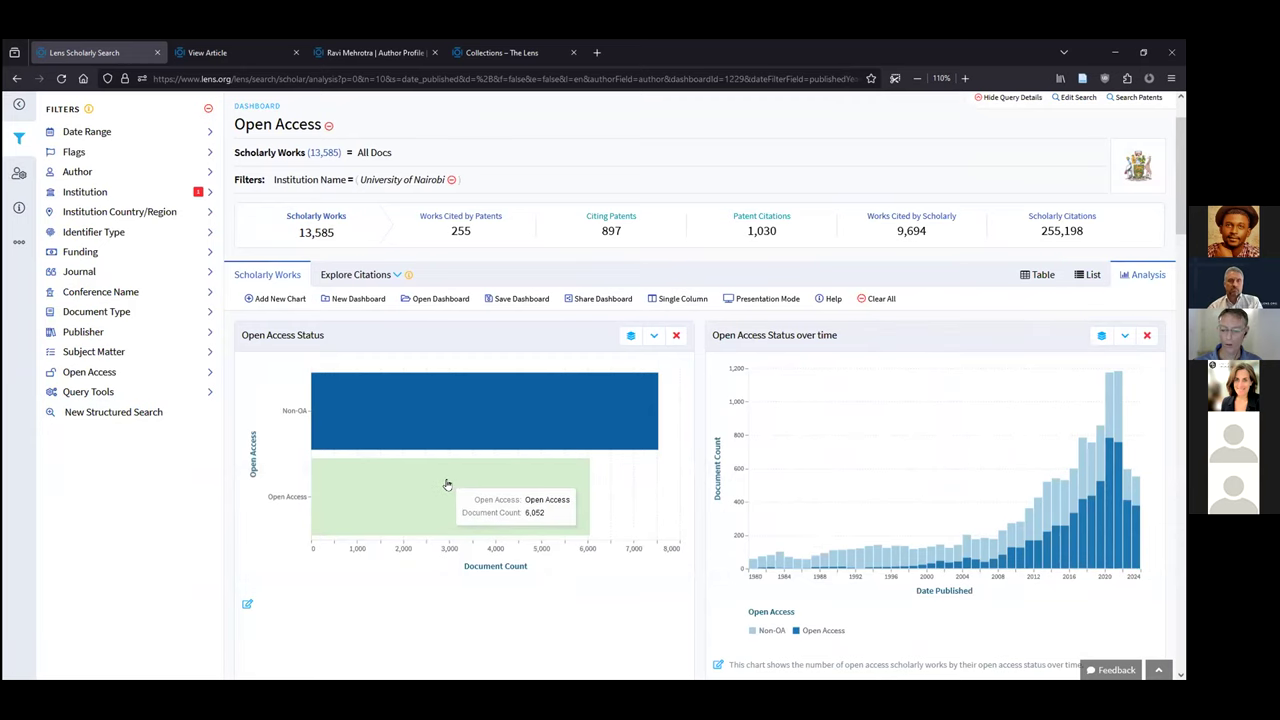
scroll(1112, 418, "down", 1)
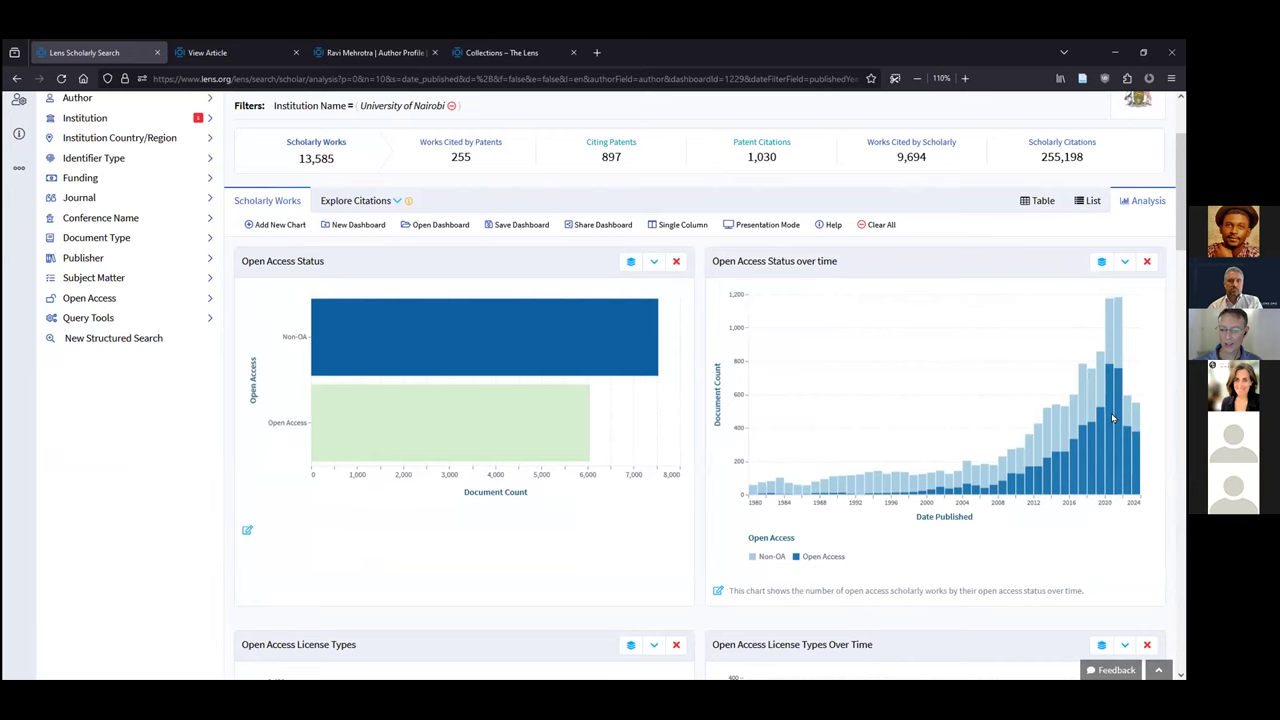
left_click(1125, 263)
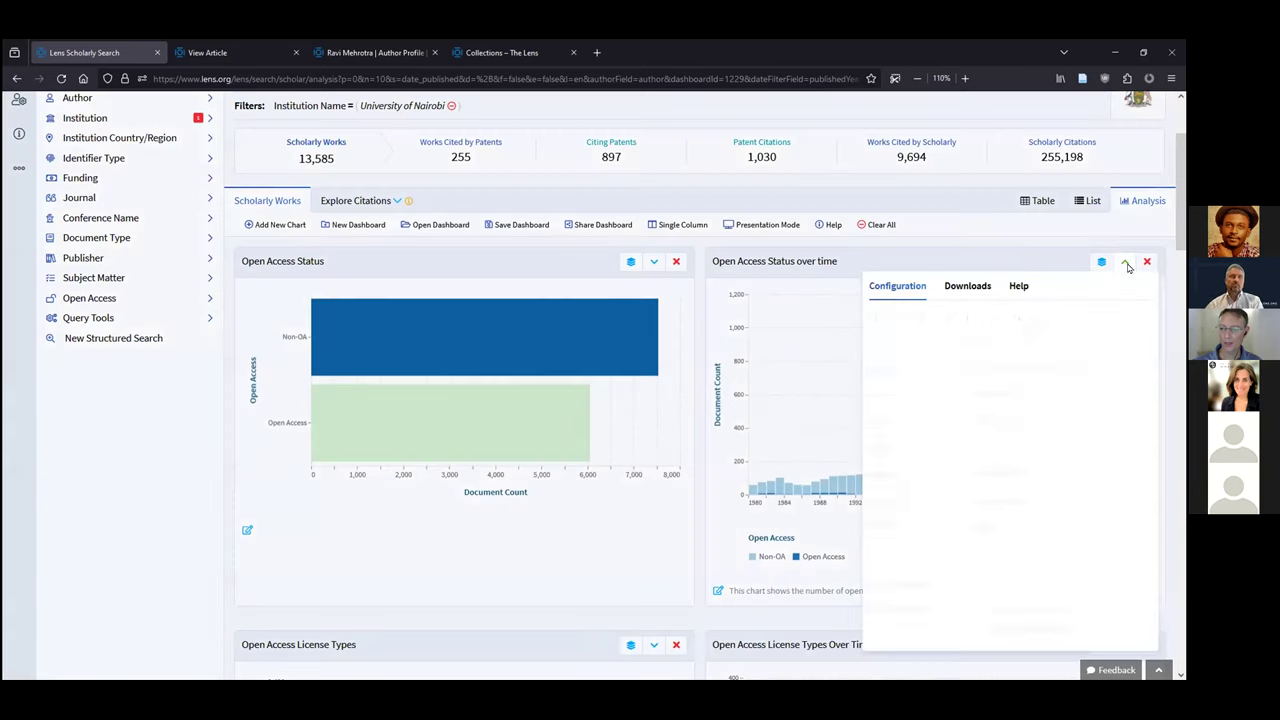
left_click(940, 337)
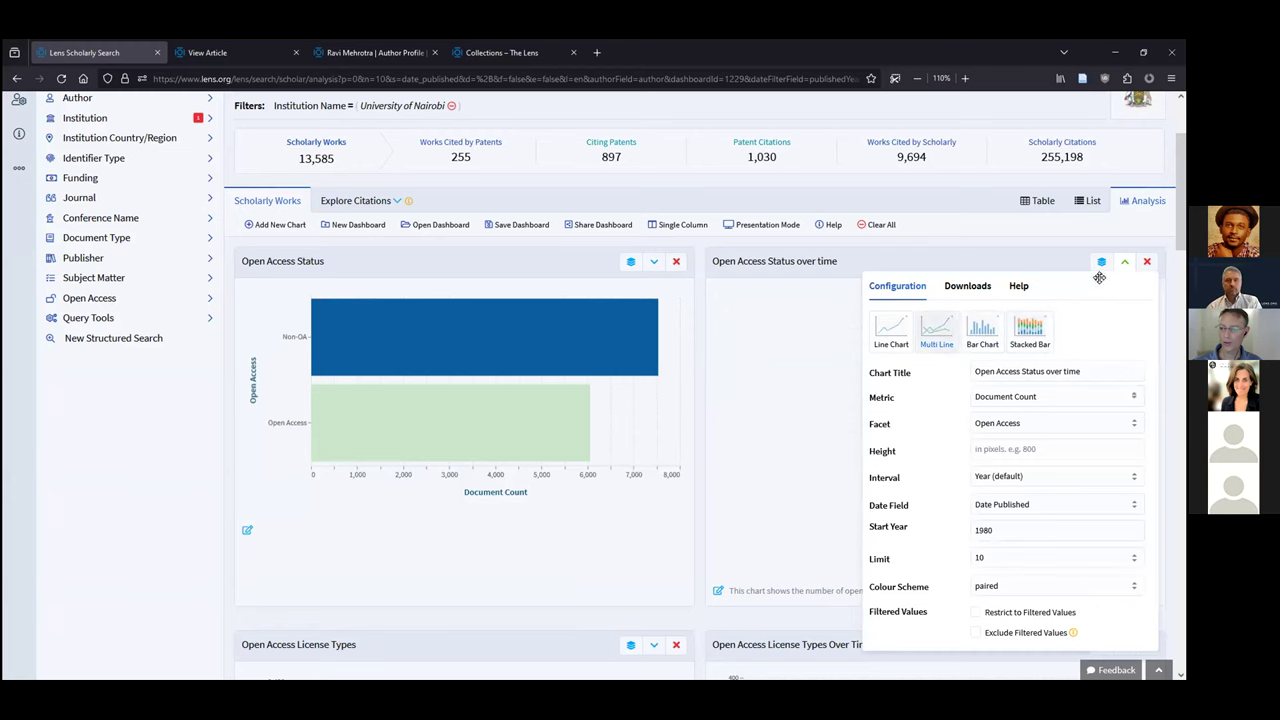
left_click(1125, 262)
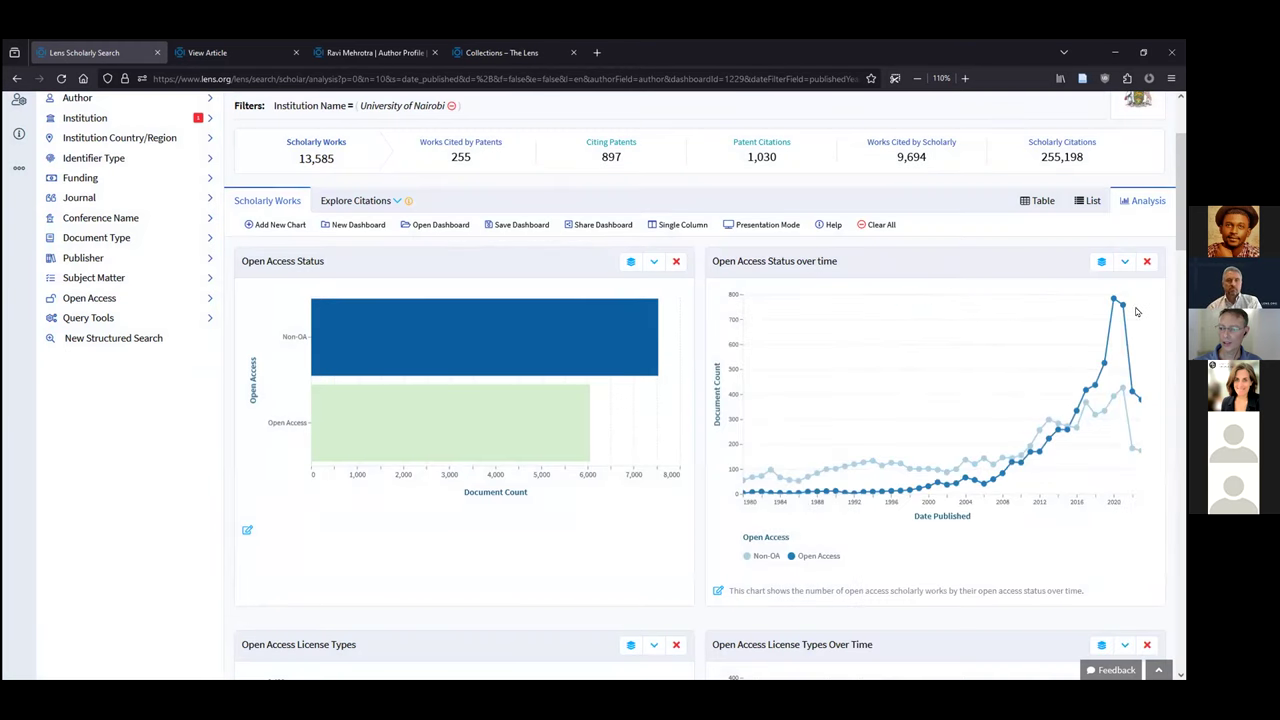
Change the Open Access Colour chart to a pie chart and check its Gold slice
scroll(1165, 325, "down", 5)
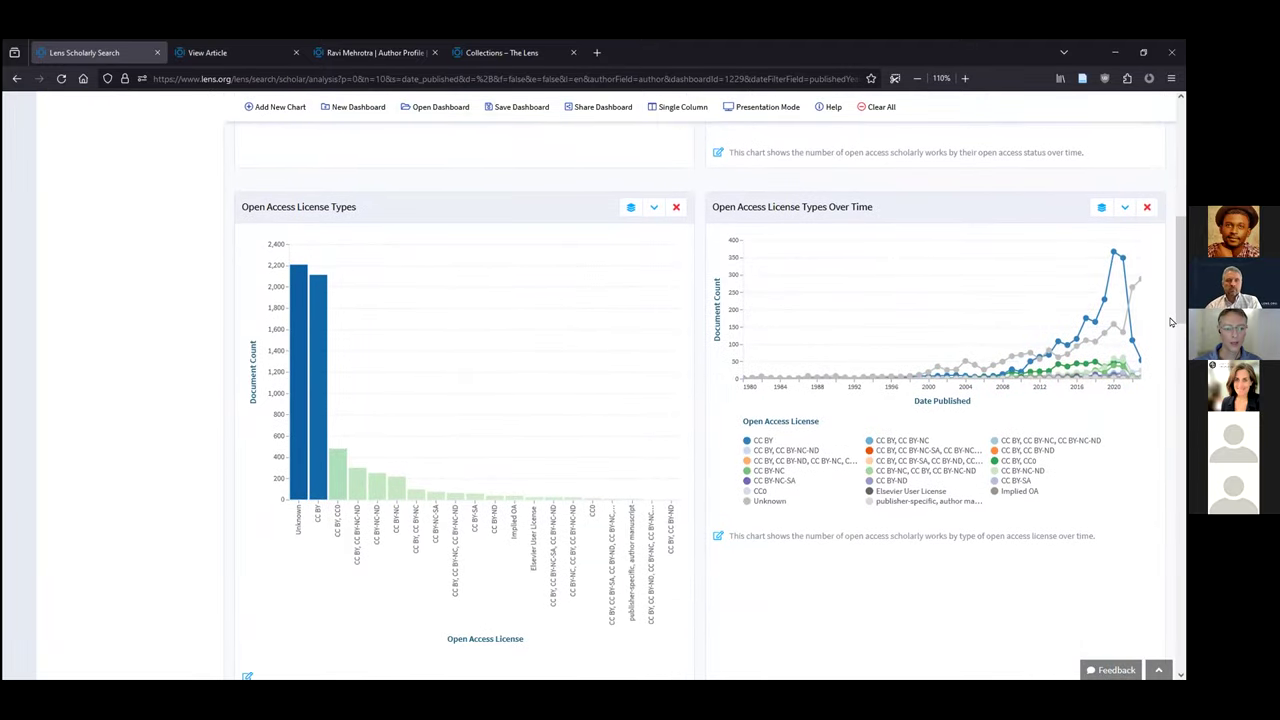
mouse_move(978, 340)
left_mouse_down()
mouse_move(949, 330)
mouse_move(966, 330)
left_mouse_up()
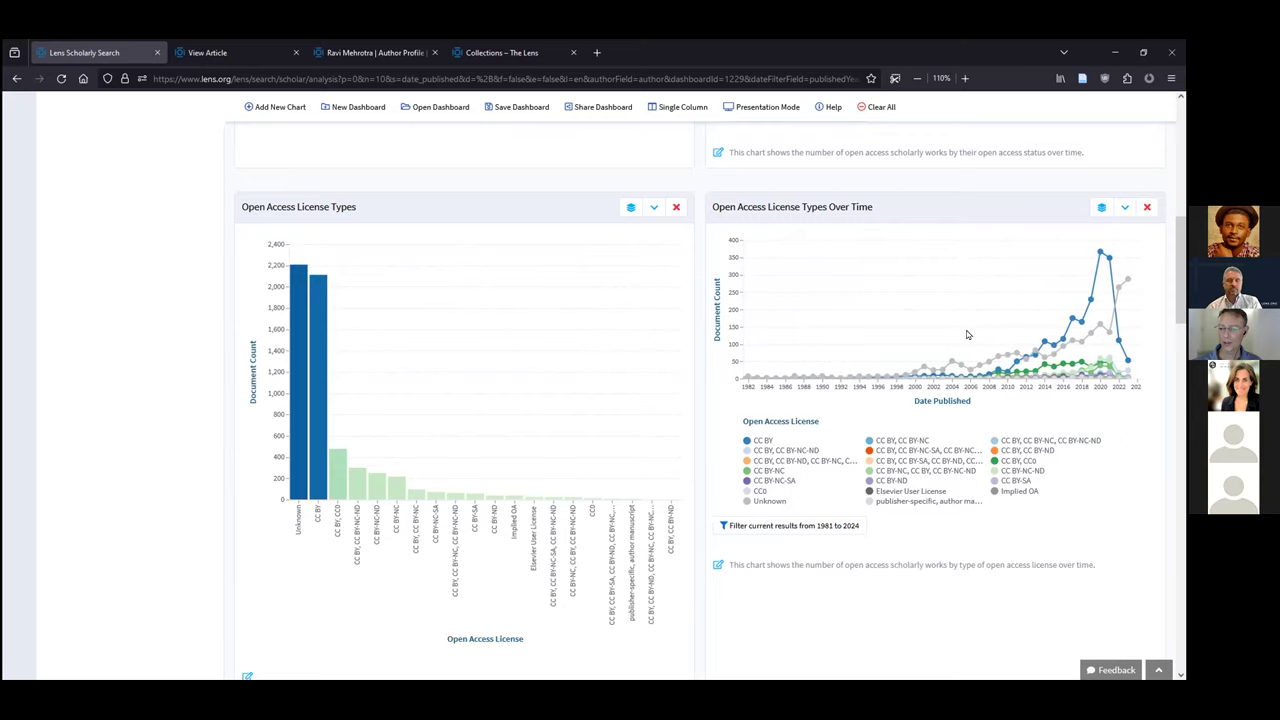
scroll(966, 330, "down", 4)
scroll(966, 335, "down", 2)
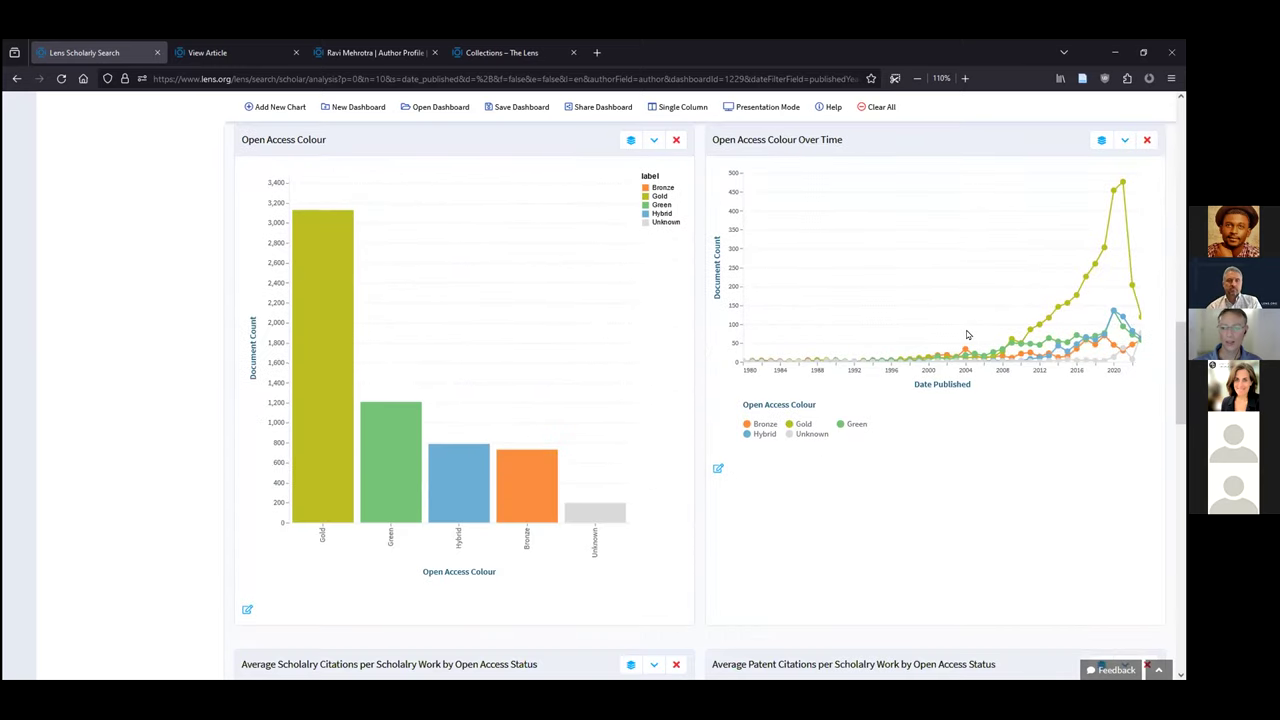
scroll(966, 335, "up", 1)
left_click(654, 214)
left_click(514, 282)
left_click(654, 214)
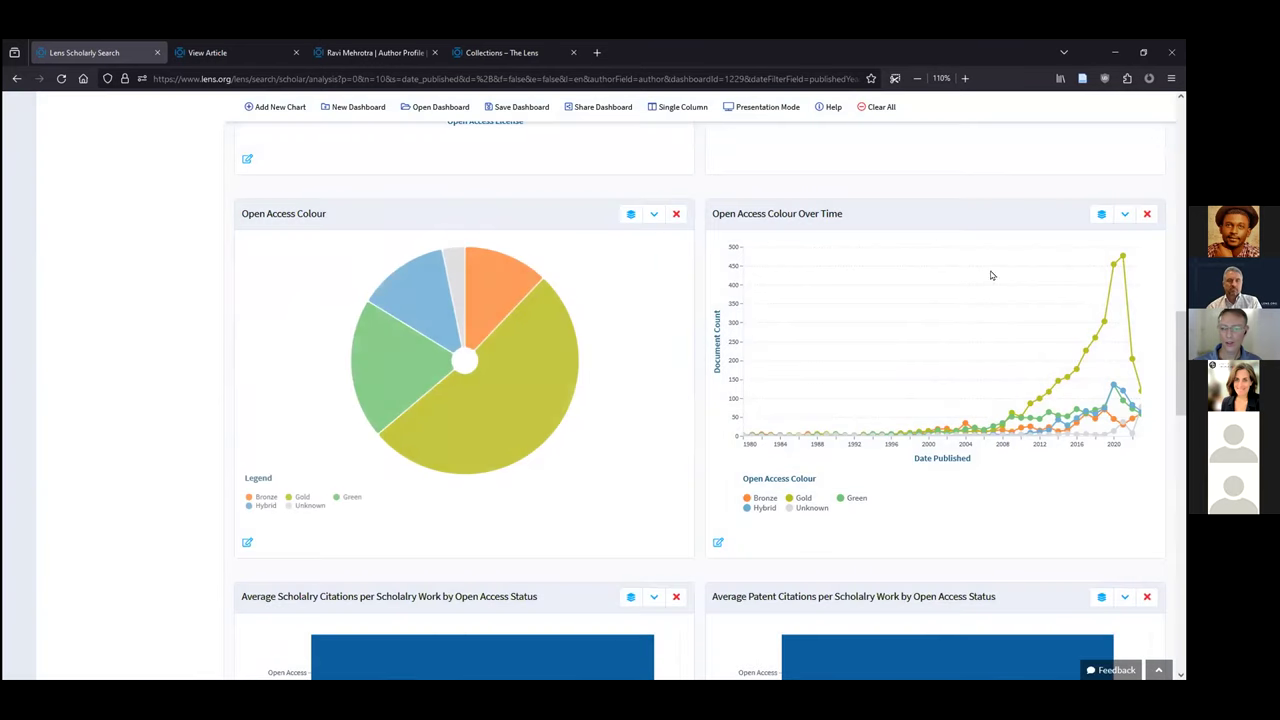
mouse_move(472, 455)
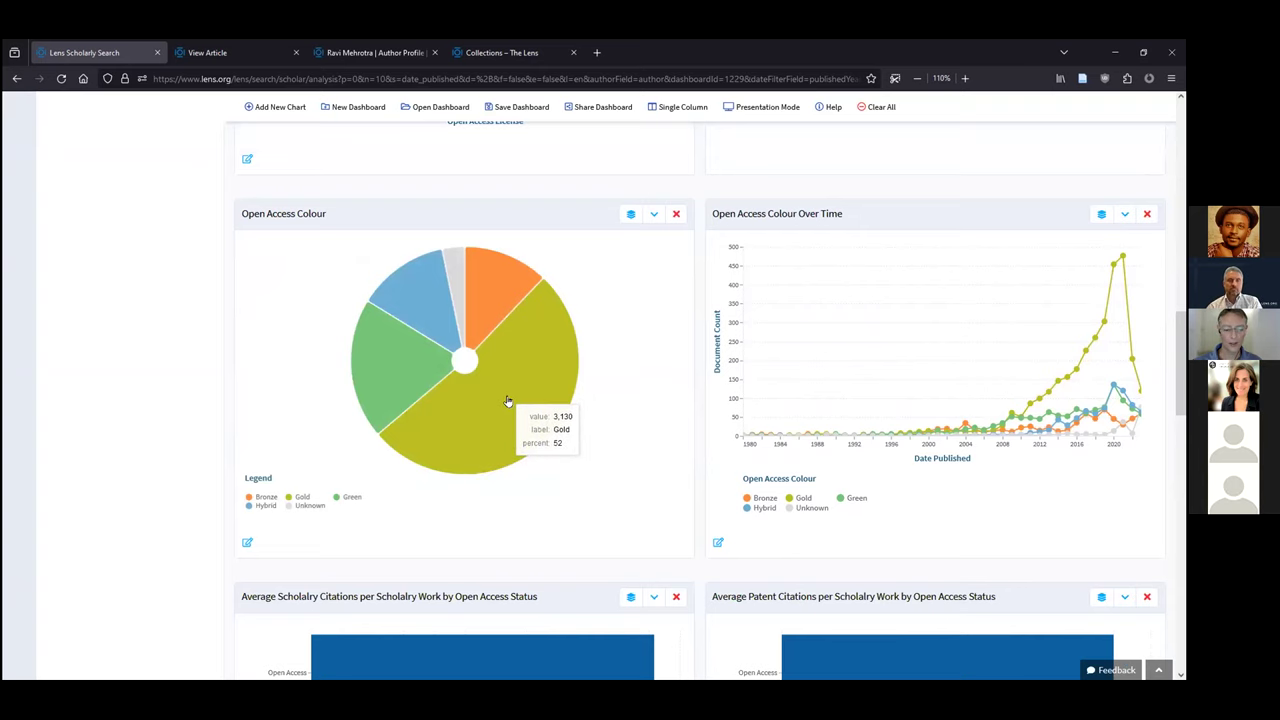
scroll(680, 422, "down", 3)
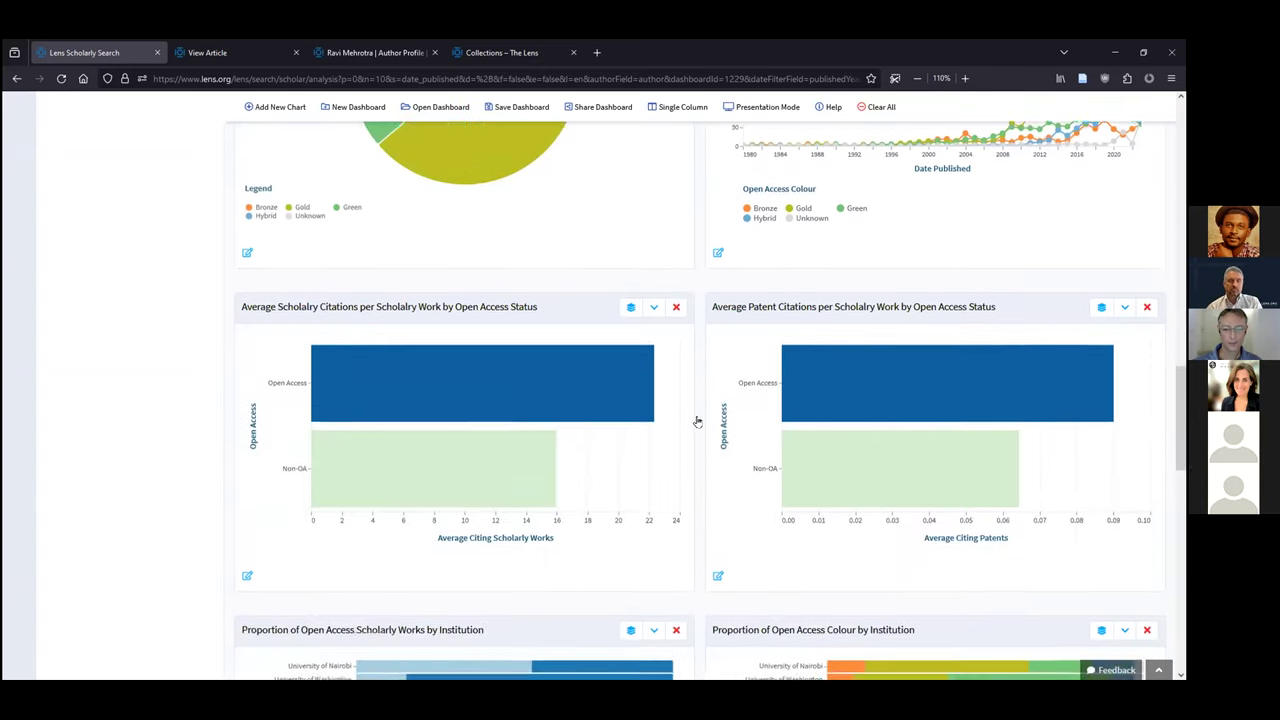
Review the metric options available for the average scholarly citations by open access status chart, from averages through unique counts to sums
scroll(697, 421, "down", 1)
mouse_move(582, 374)
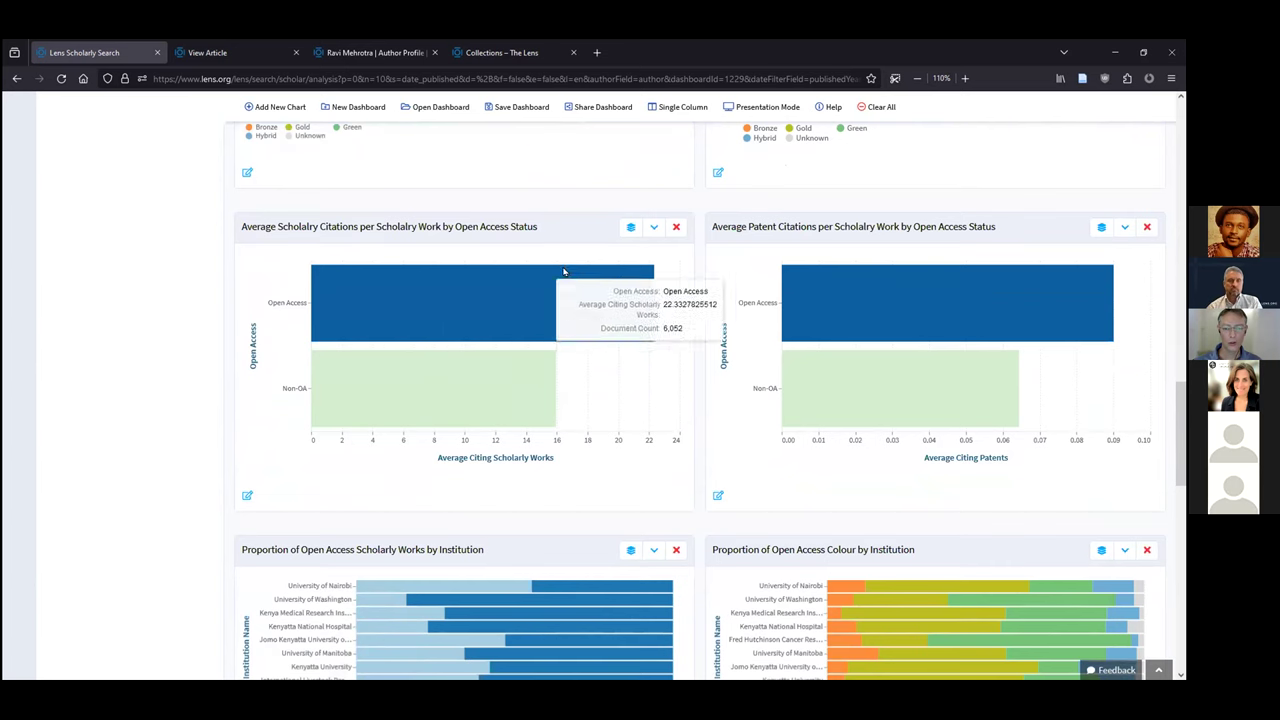
left_click(654, 227)
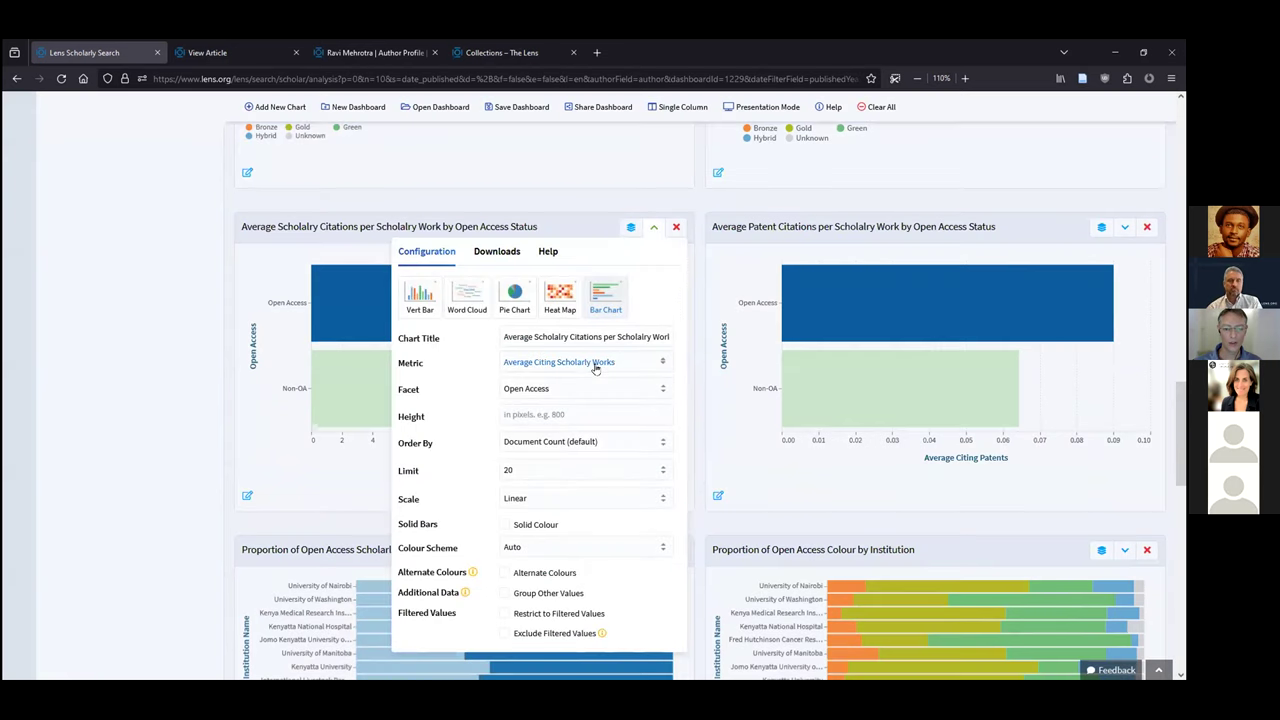
left_click(596, 366)
scroll(560, 360, "down", 1)
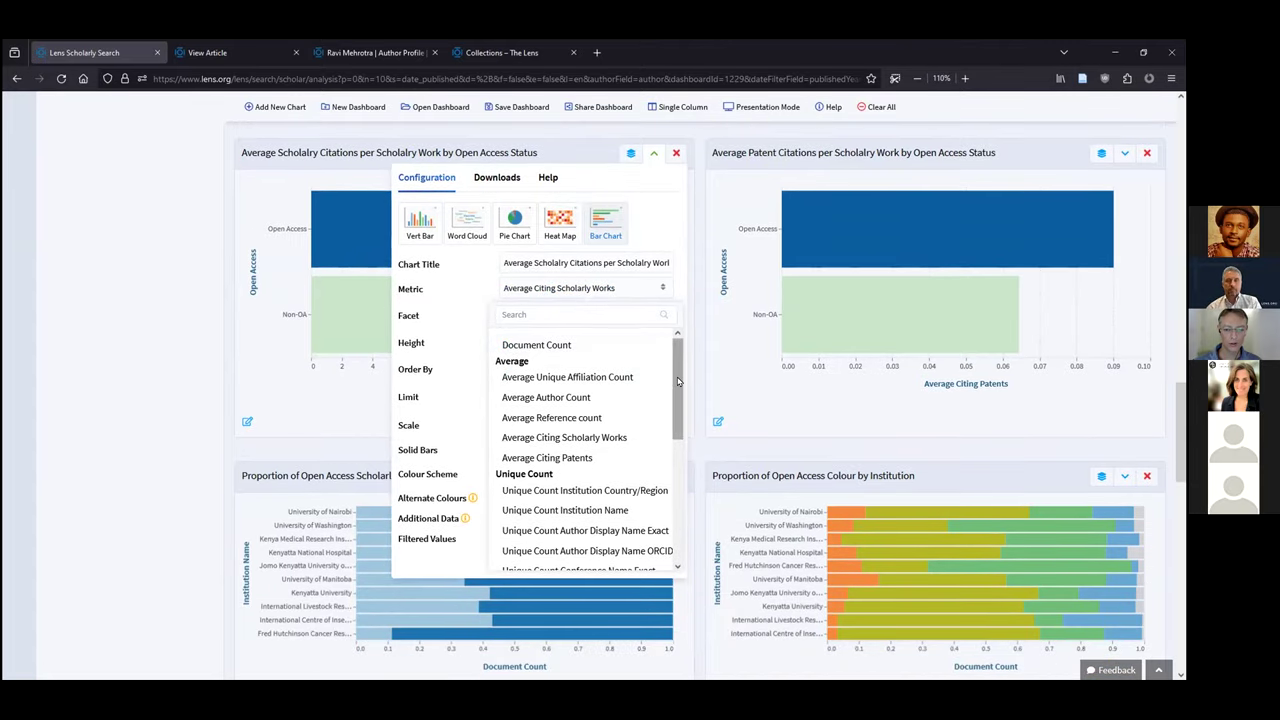
left_click_drag(679, 382, 677, 388)
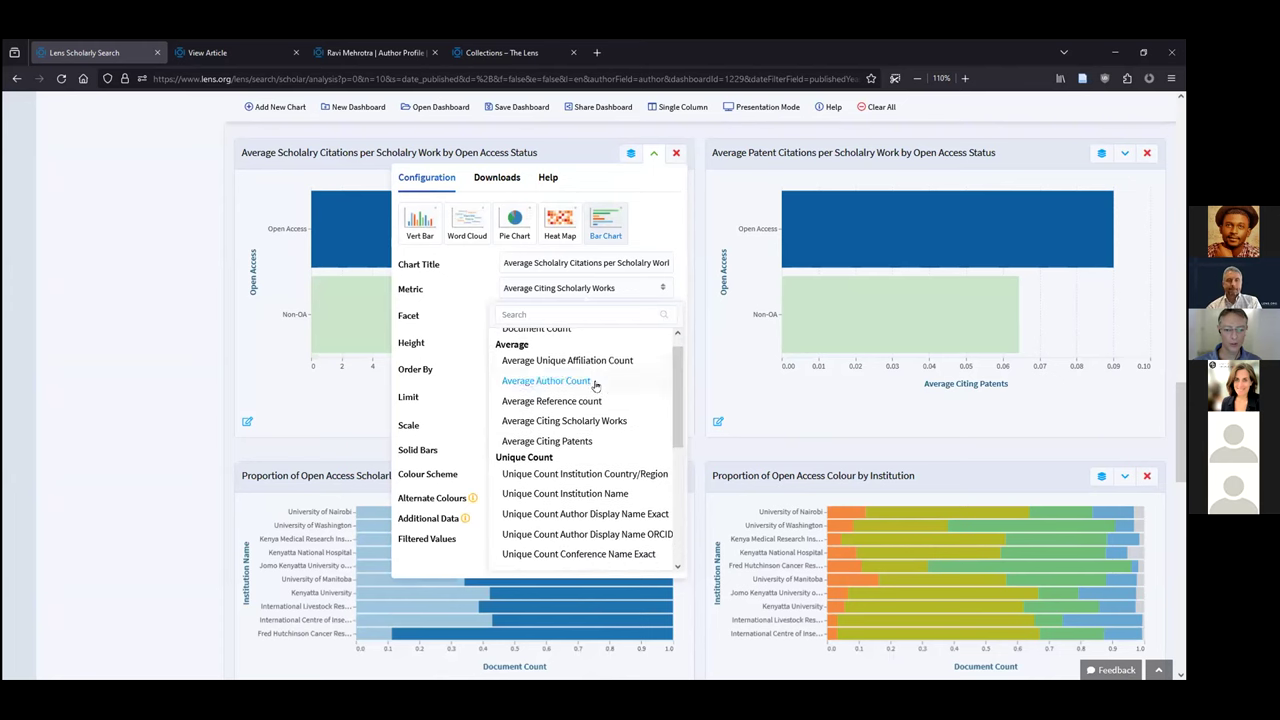
left_click_drag(675, 382, 673, 420)
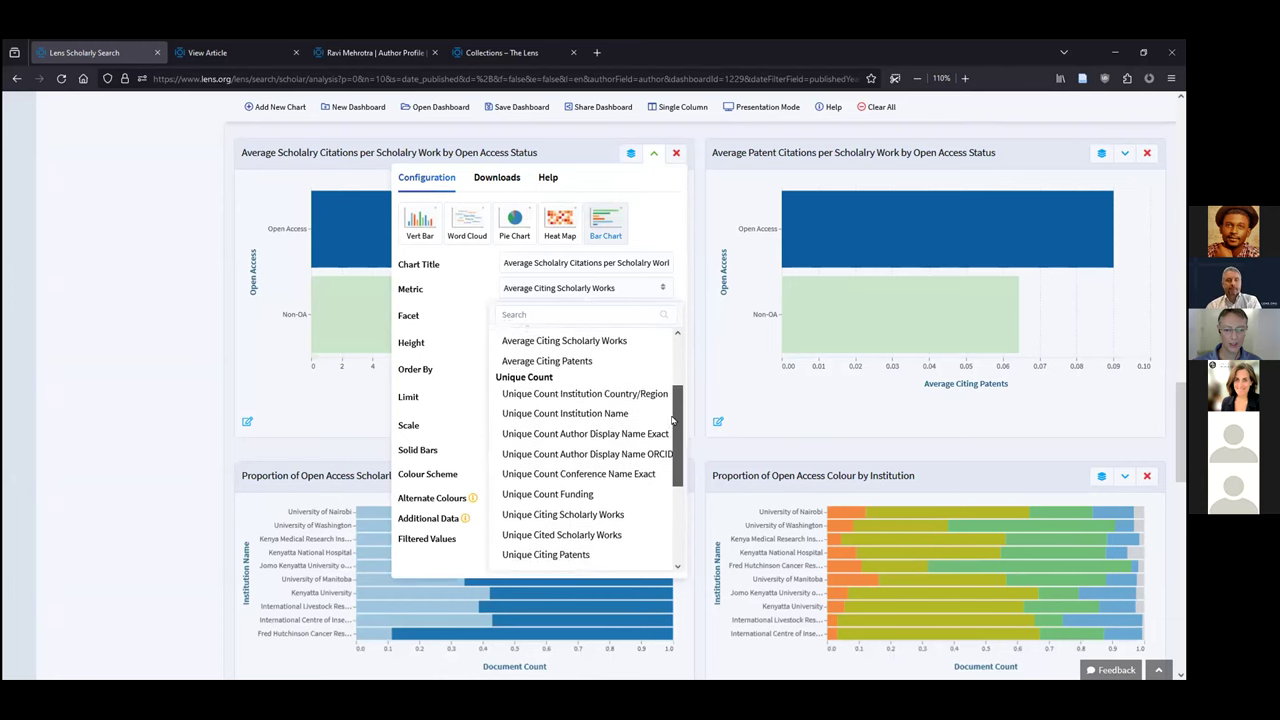
scroll(553, 472, "down", 3)
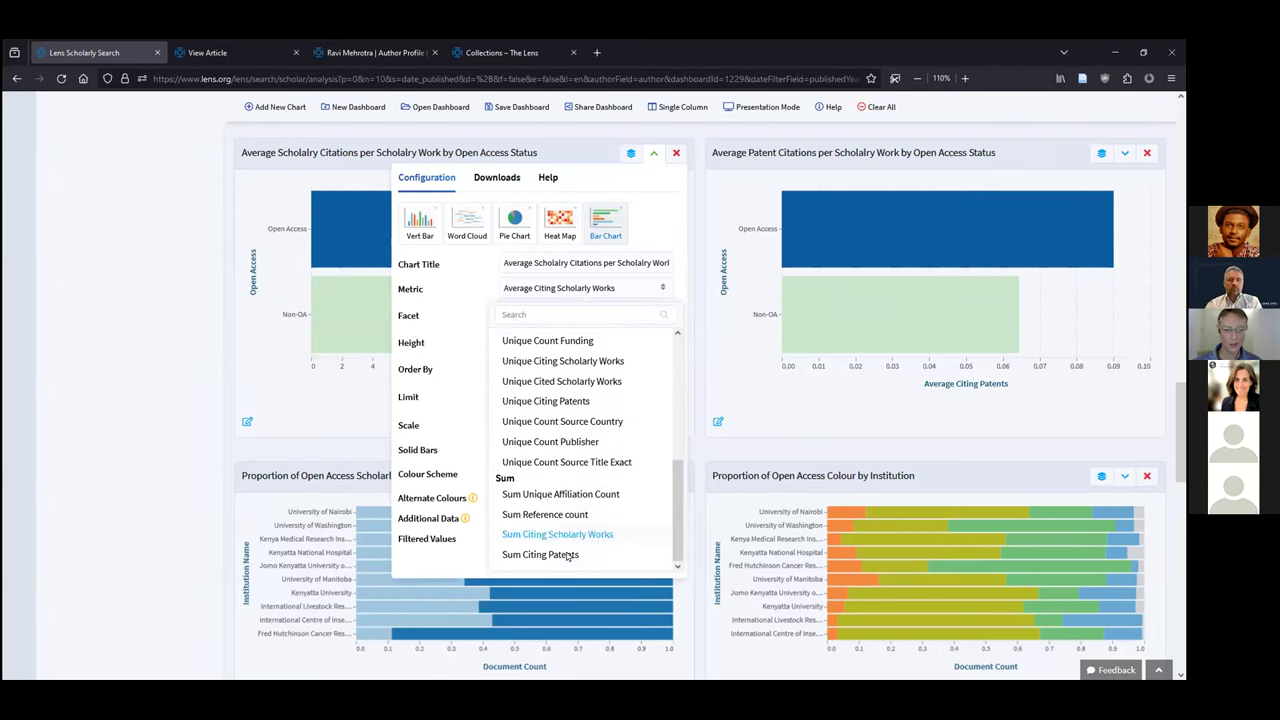
left_click_drag(677, 504, 689, 212)
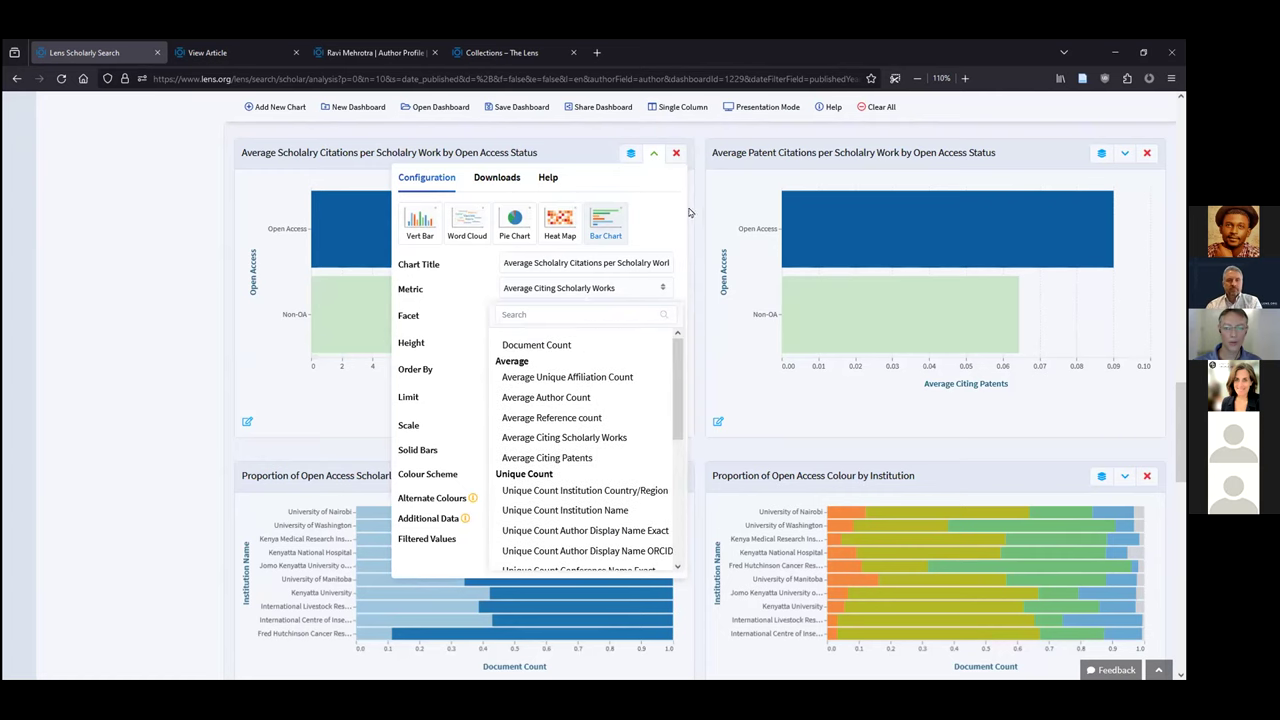
left_click(655, 155)
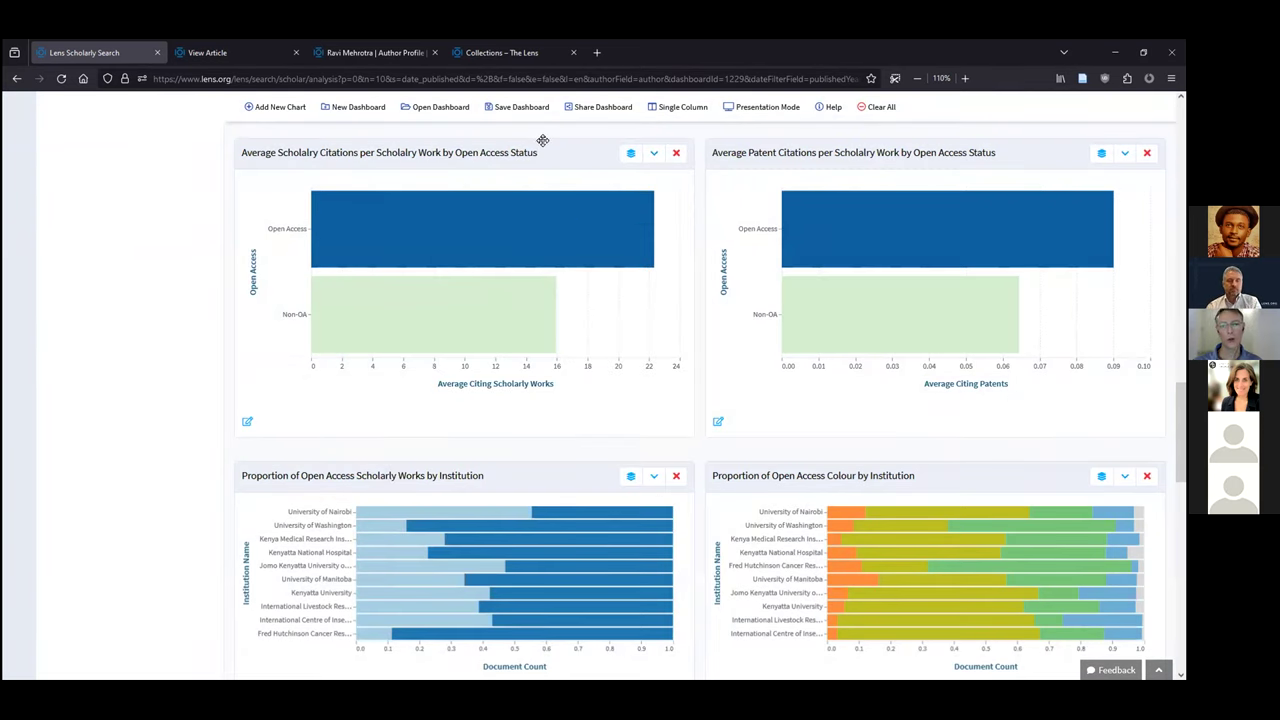
Examine the average patent citations chart and the open access charts by institution, publisher and source title
mouse_move(407, 233)
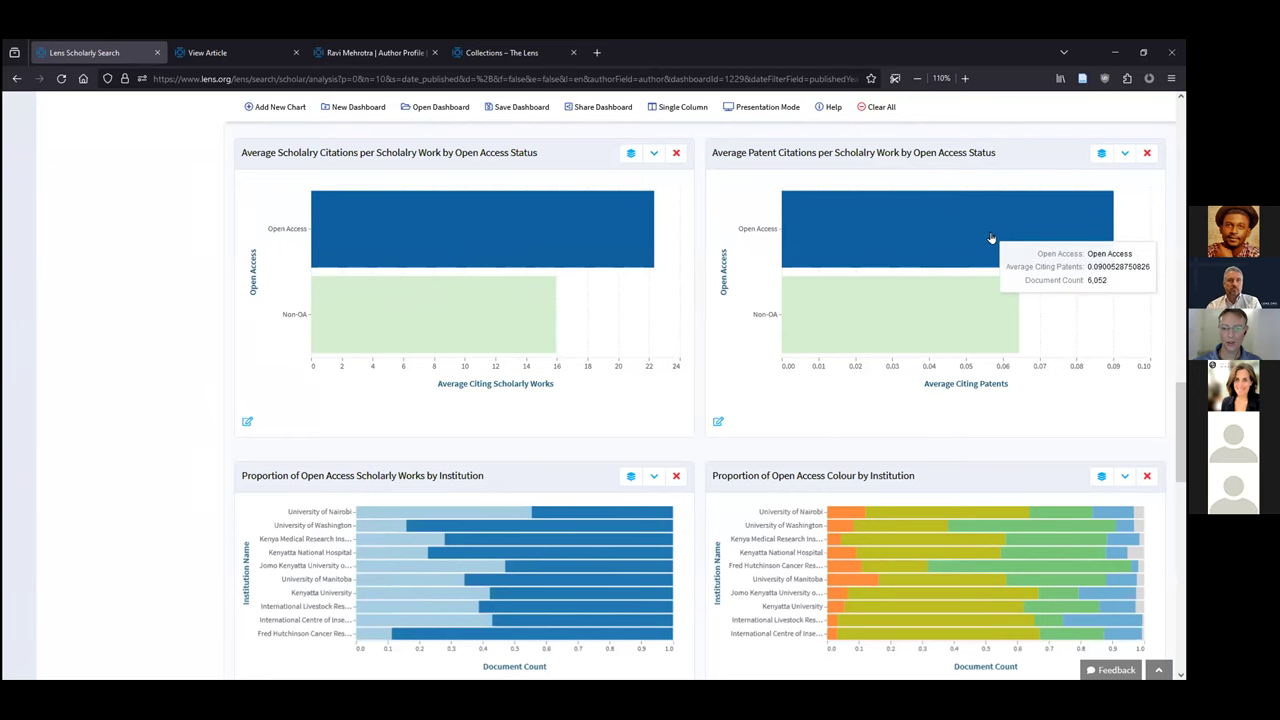
scroll(1009, 263, "down", 3)
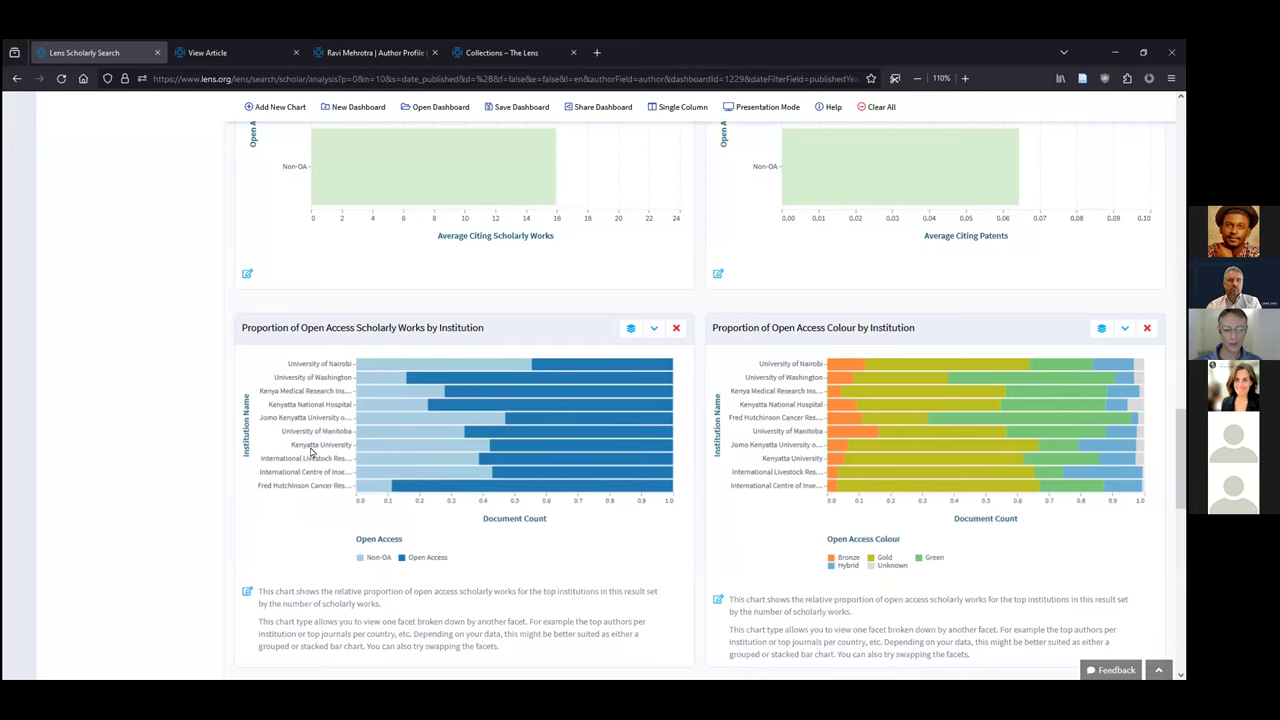
scroll(310, 438, "down", 3)
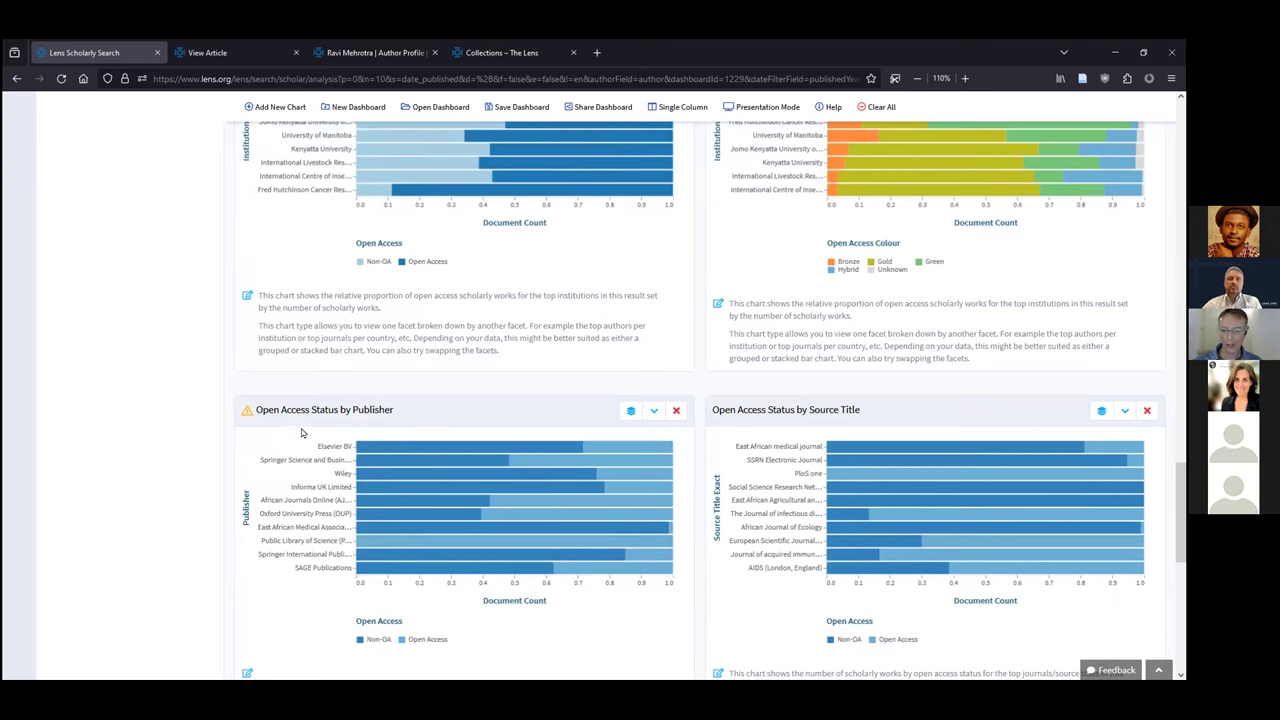
scroll(763, 455, "down", 4)
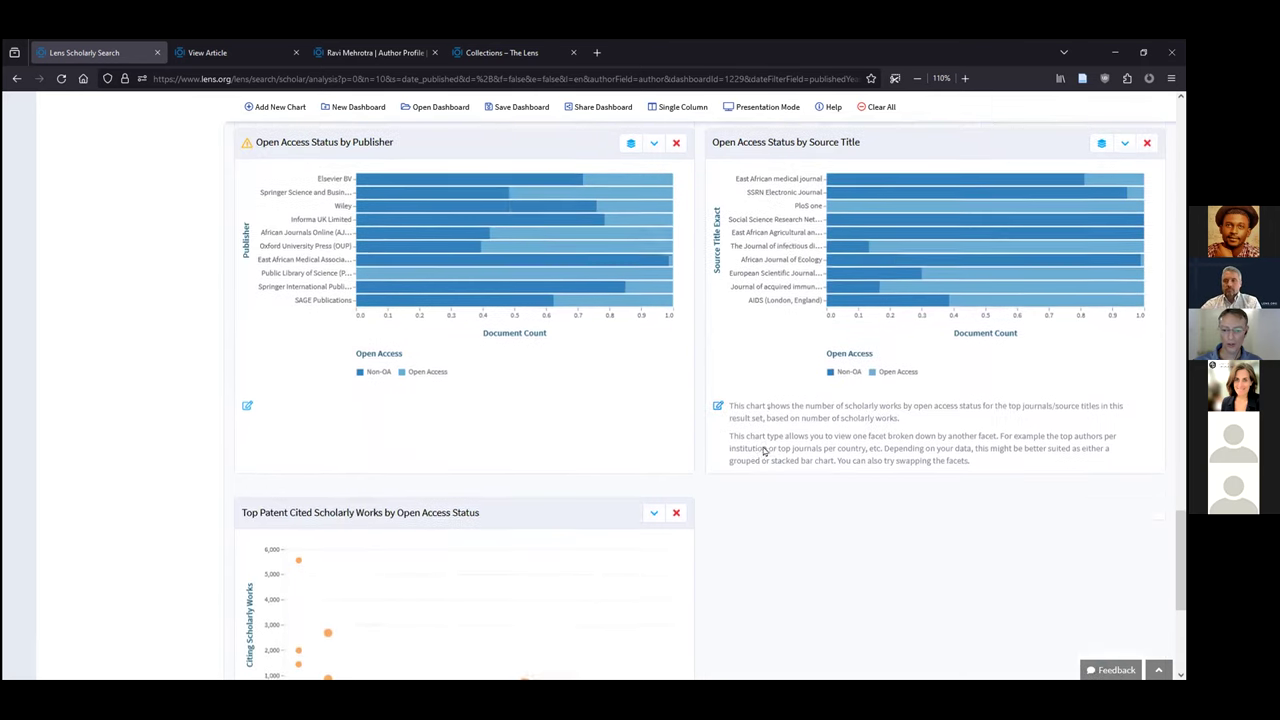
Add a custom horizontal bar chart to the dashboard that ranks Open Access Source by Document Count
left_click_drag(1184, 594, 1183, 133)
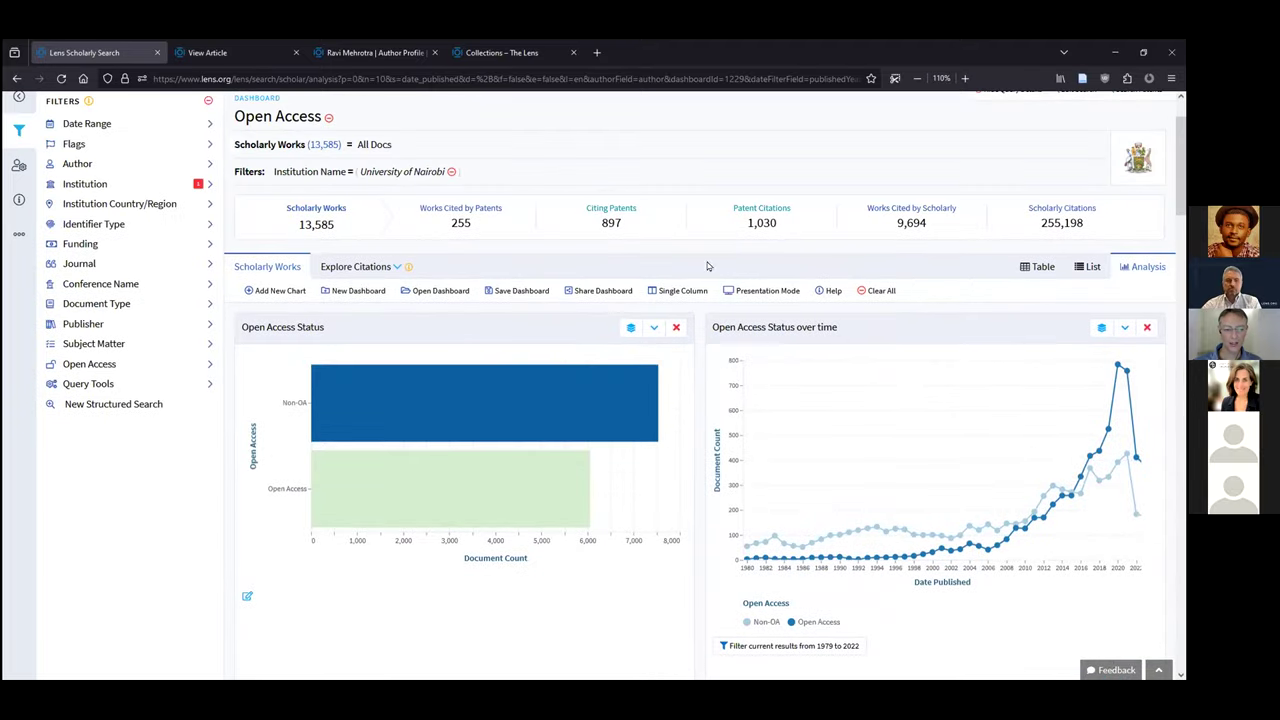
left_click(275, 293)
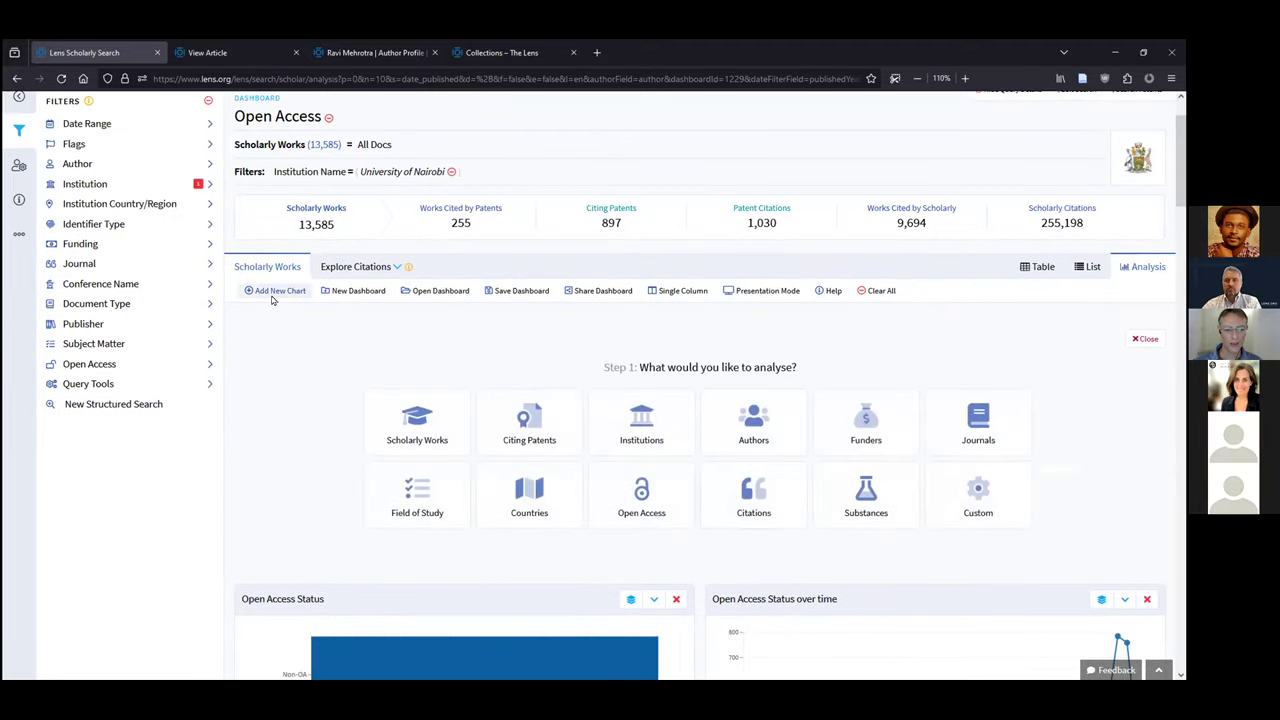
left_click(994, 518)
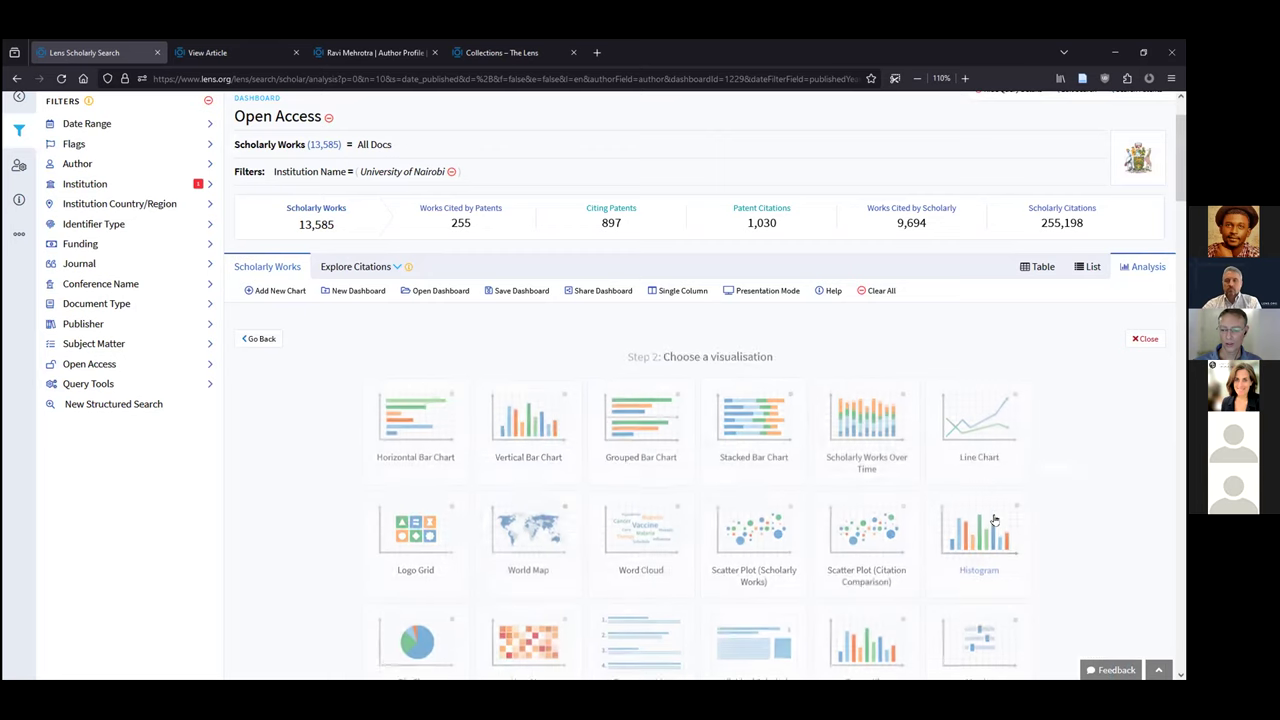
left_click(431, 435)
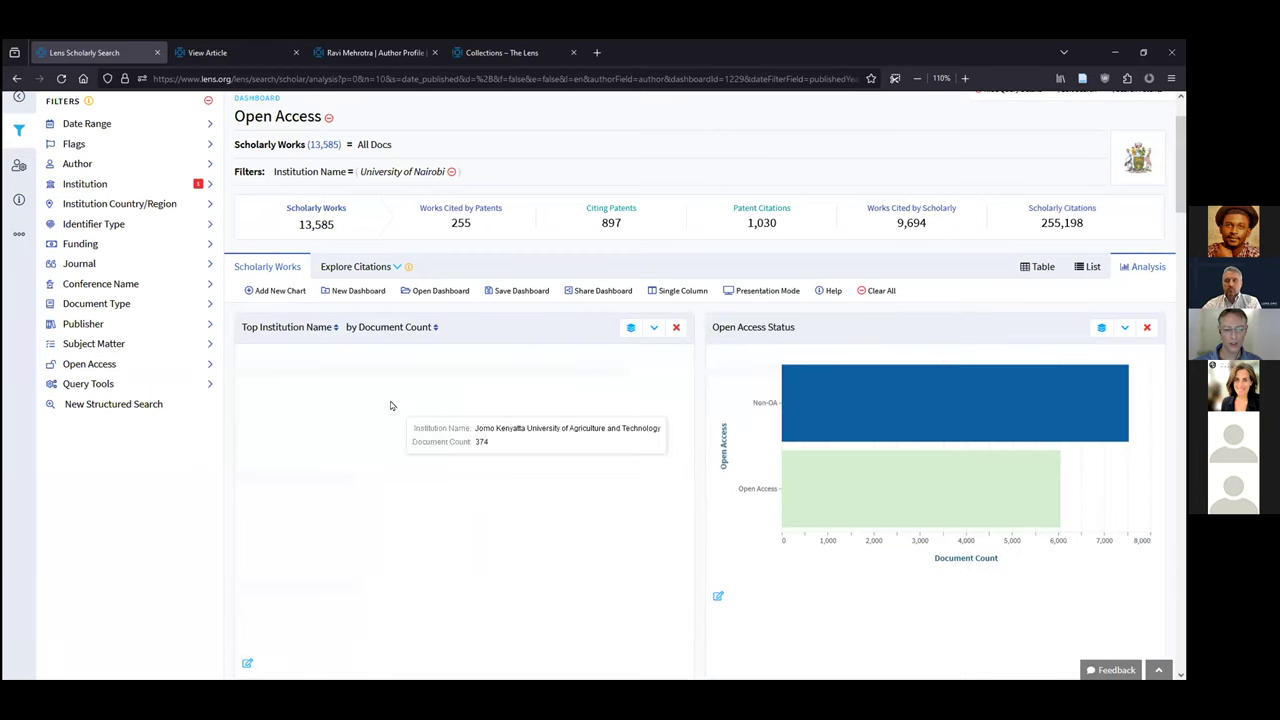
left_click(320, 328)
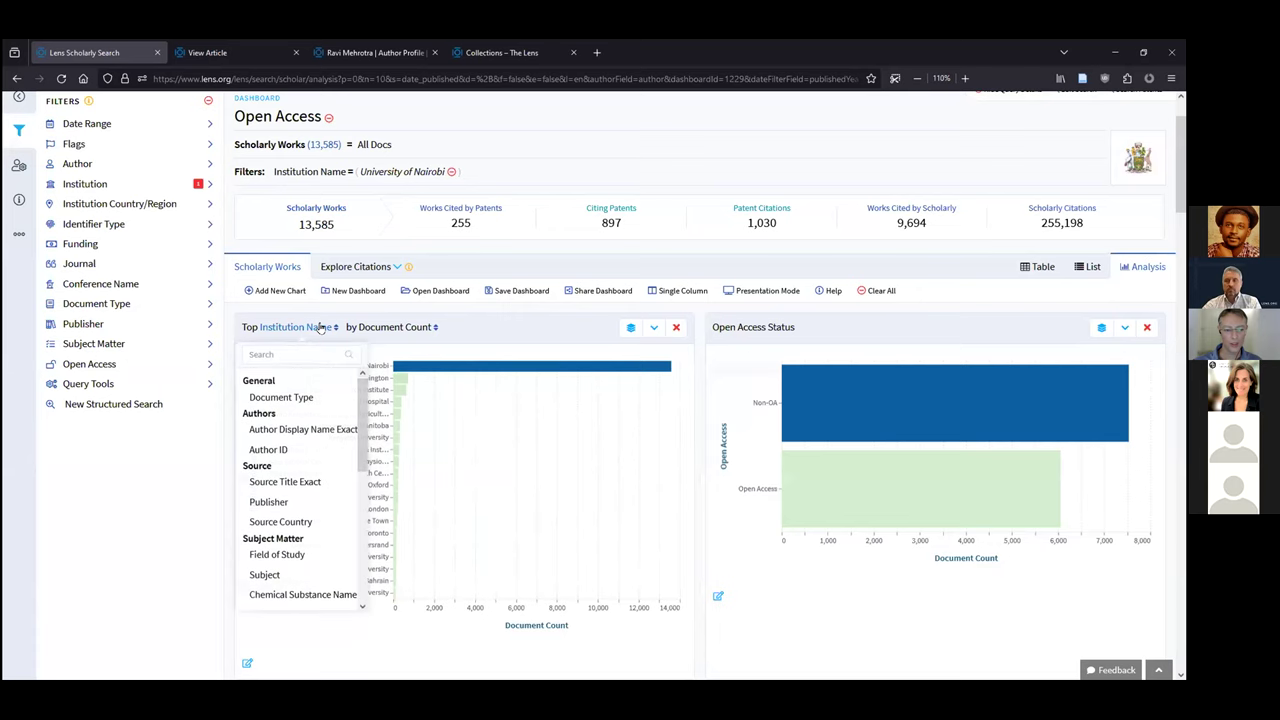
left_click_drag(363, 436, 358, 592)
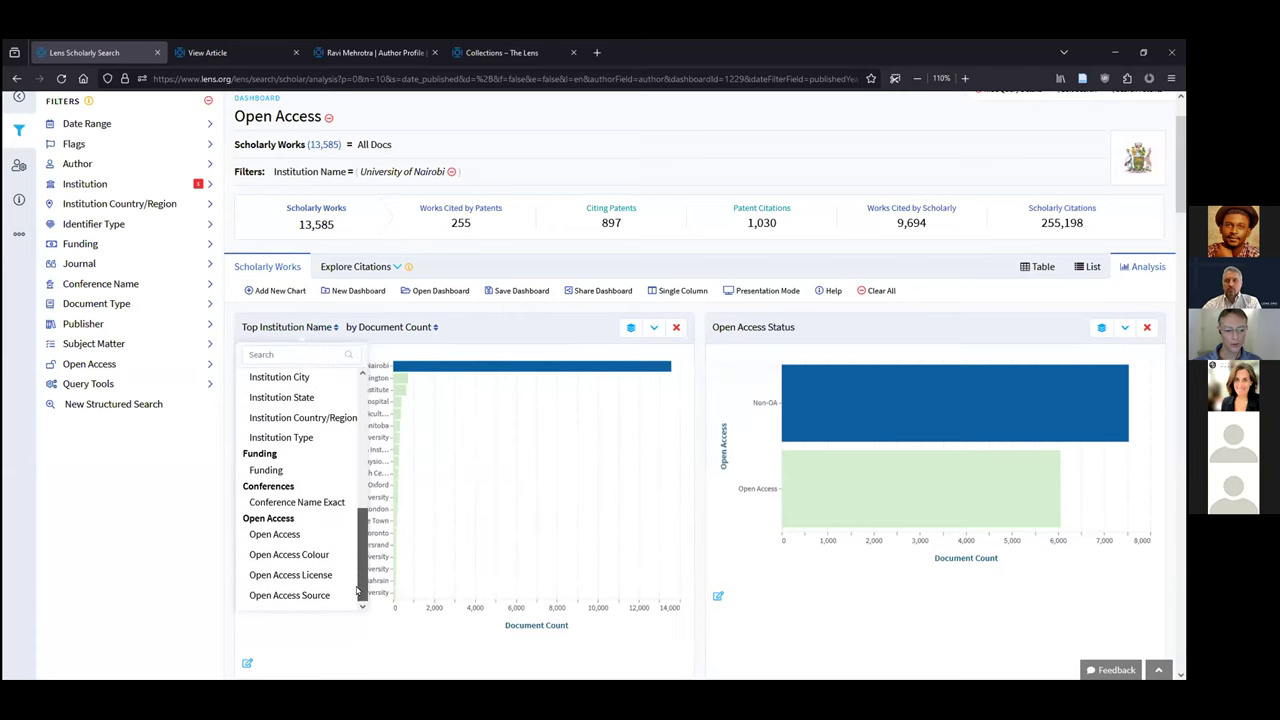
left_click(300, 596)
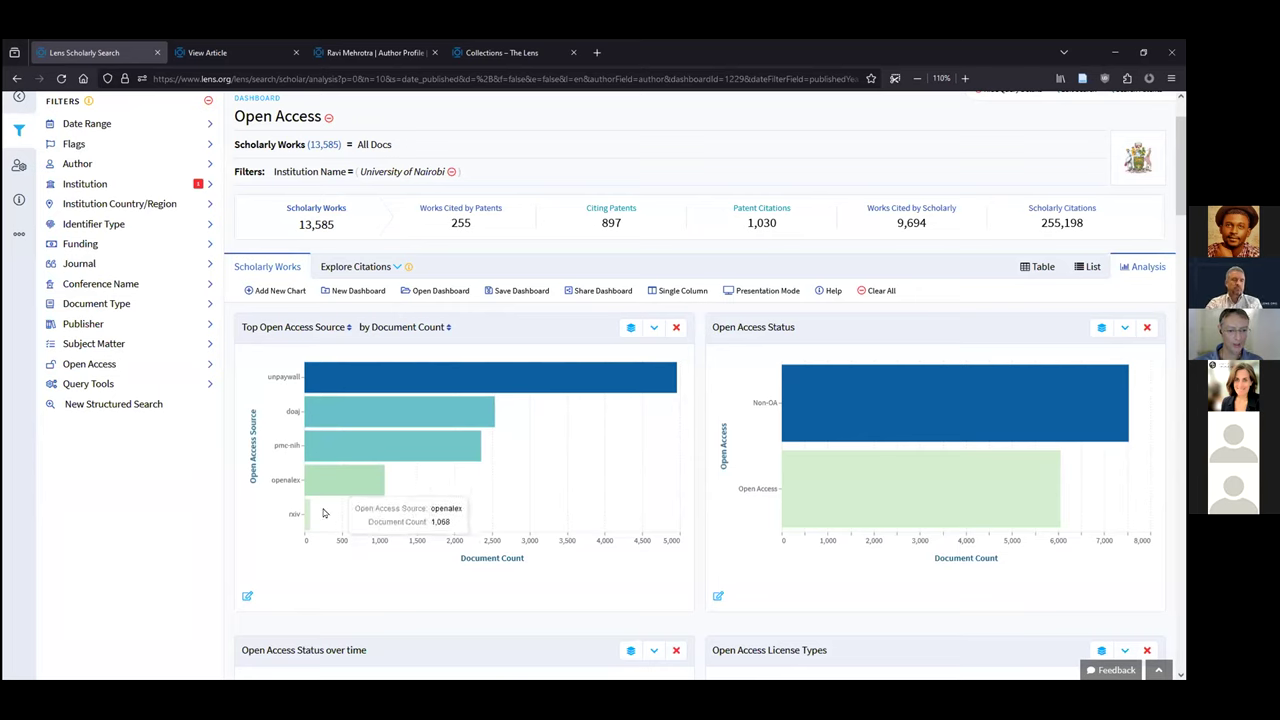
mouse_move(308, 521)
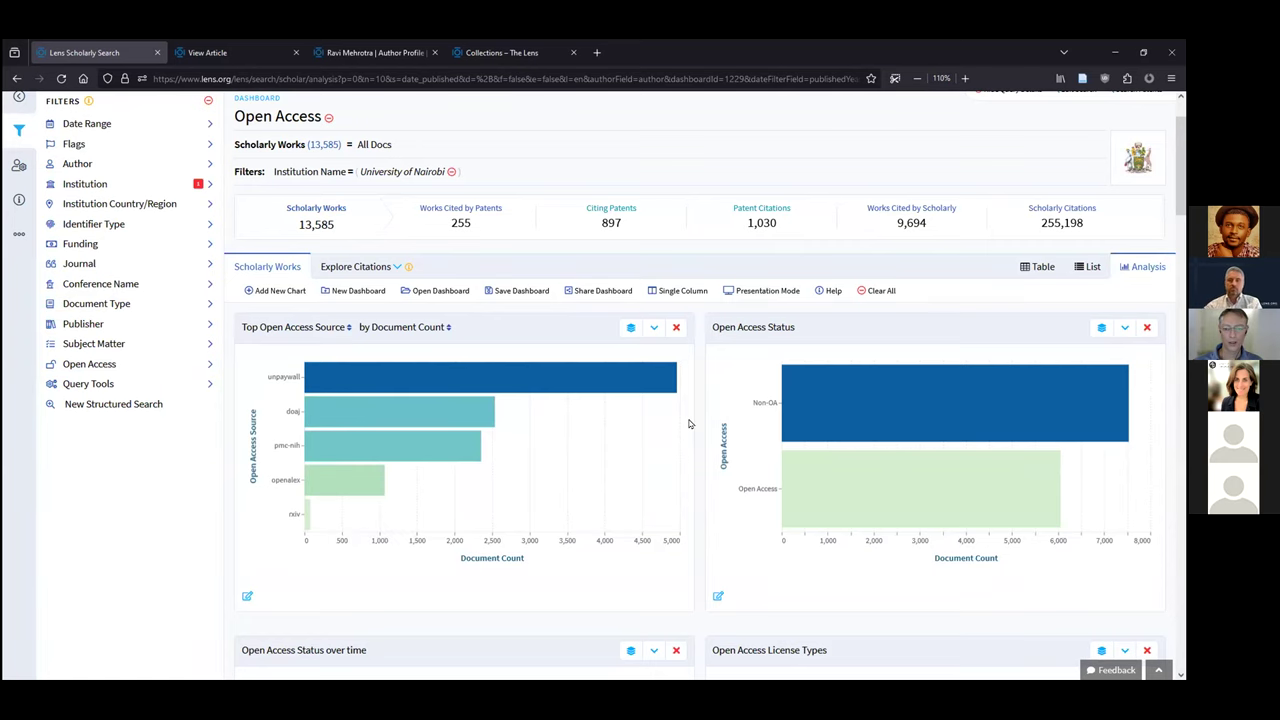
scroll(684, 426, "up", 2)
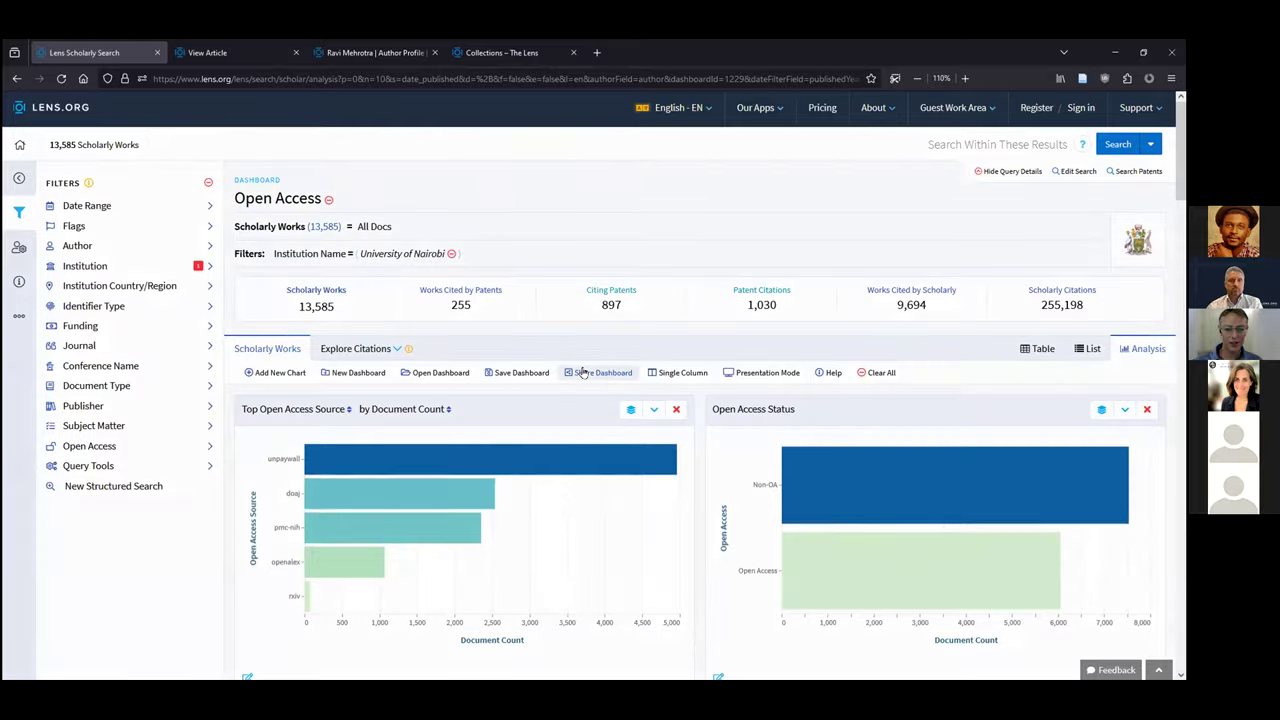
left_click(584, 374)
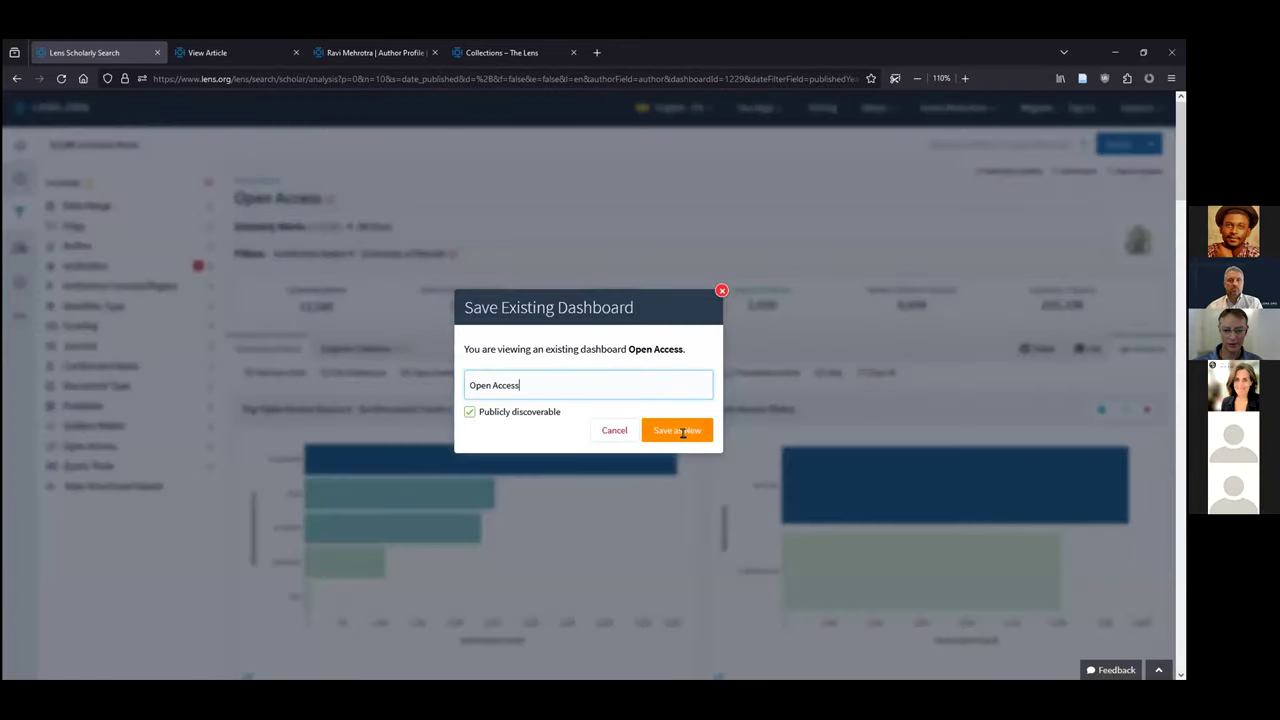
left_click(608, 431)
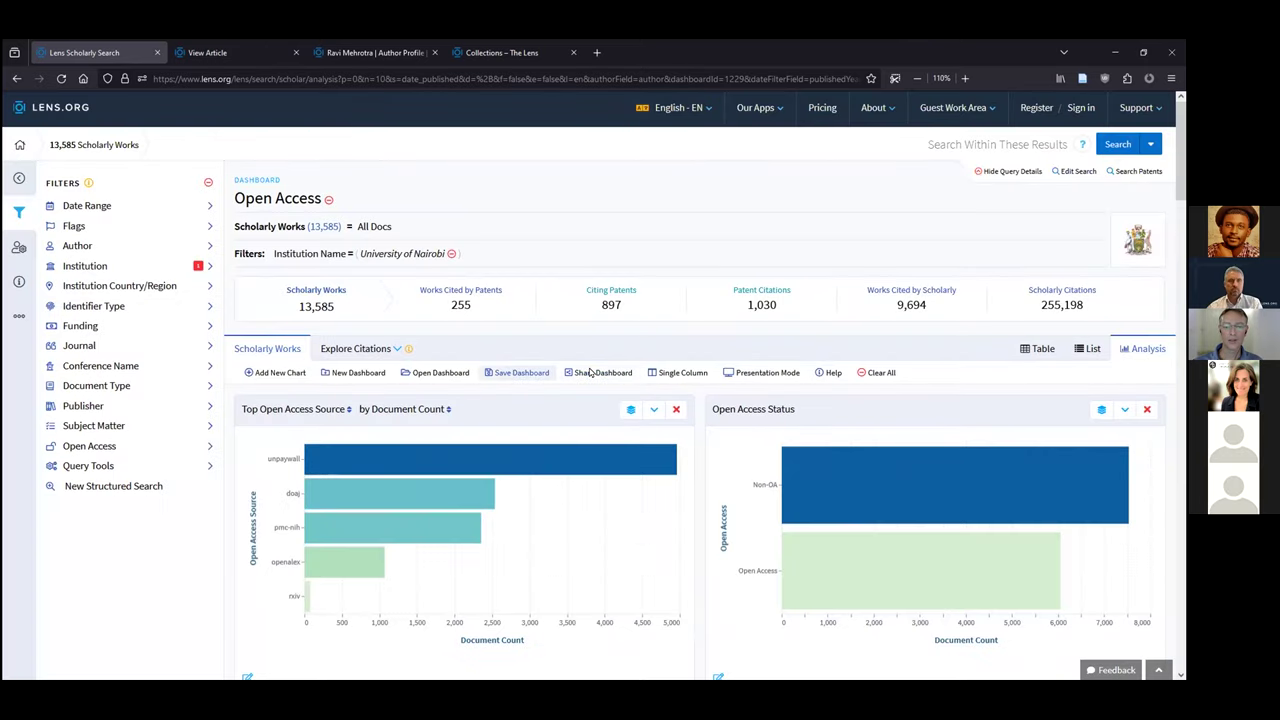
Try to sign in to the Lens account with the prefilled username and password and the human verification
left_click(536, 372)
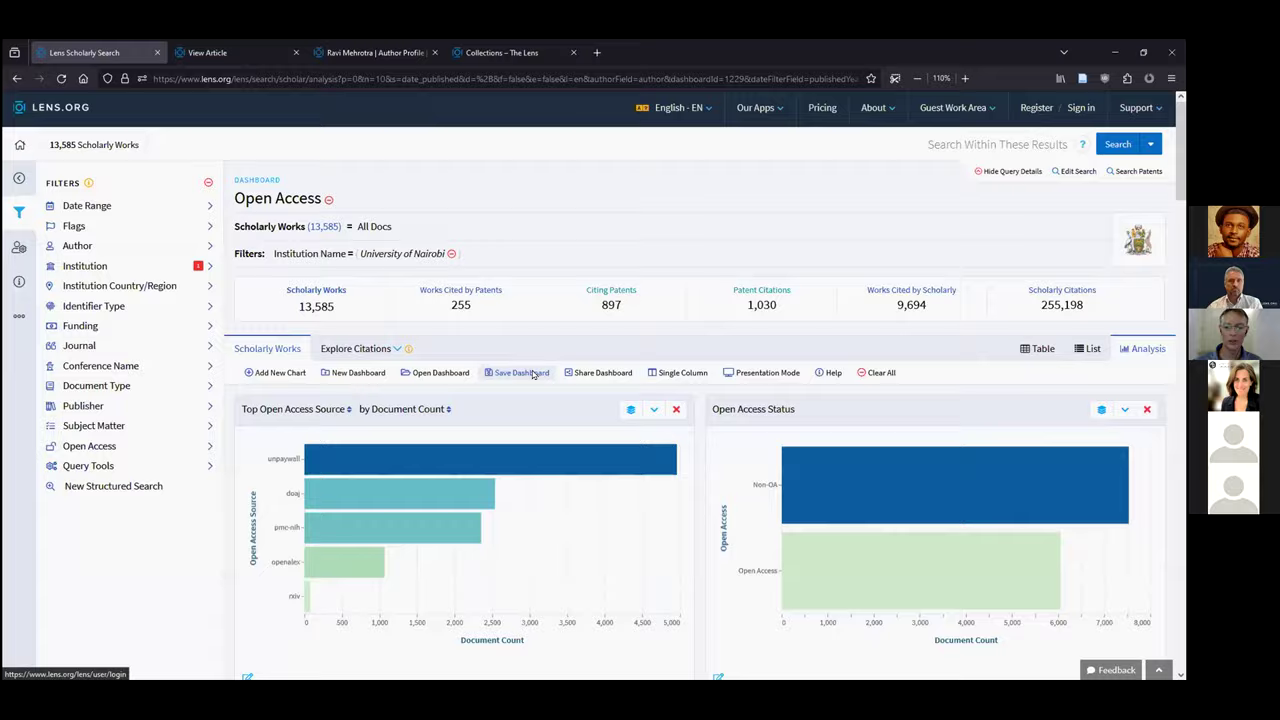
left_click(521, 266)
left_click(490, 338)
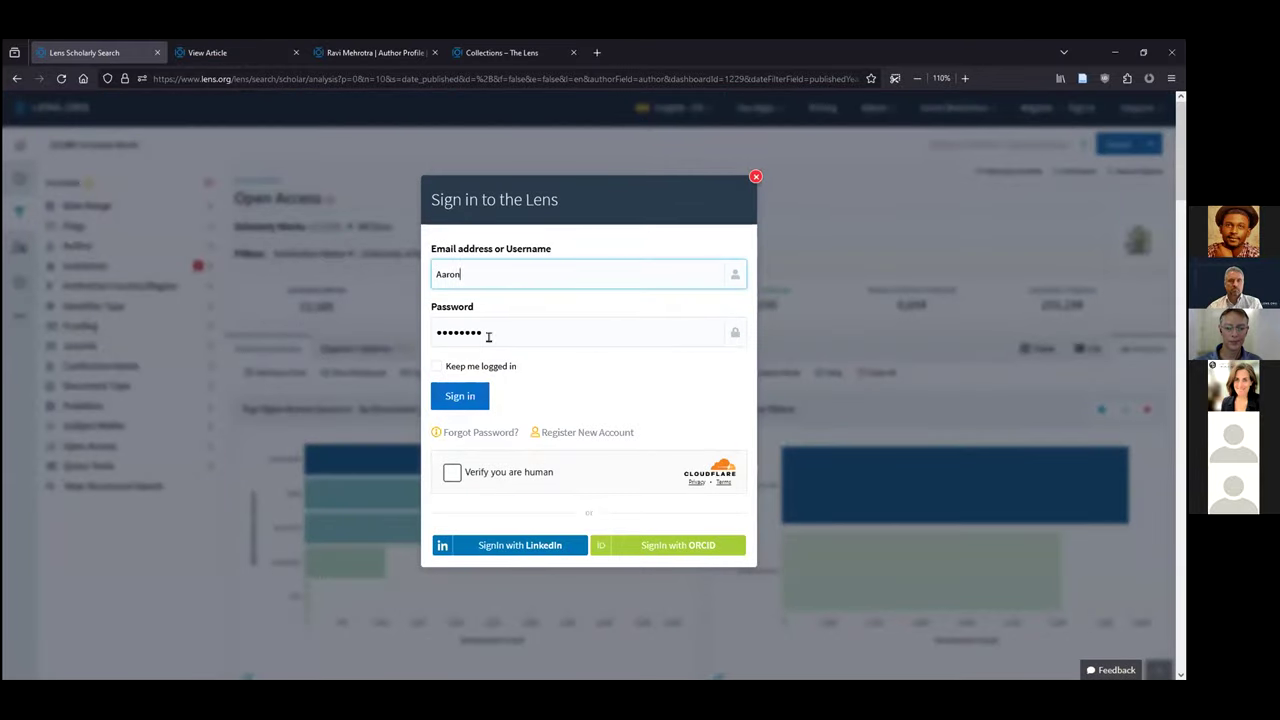
left_click(452, 472)
left_click(455, 396)
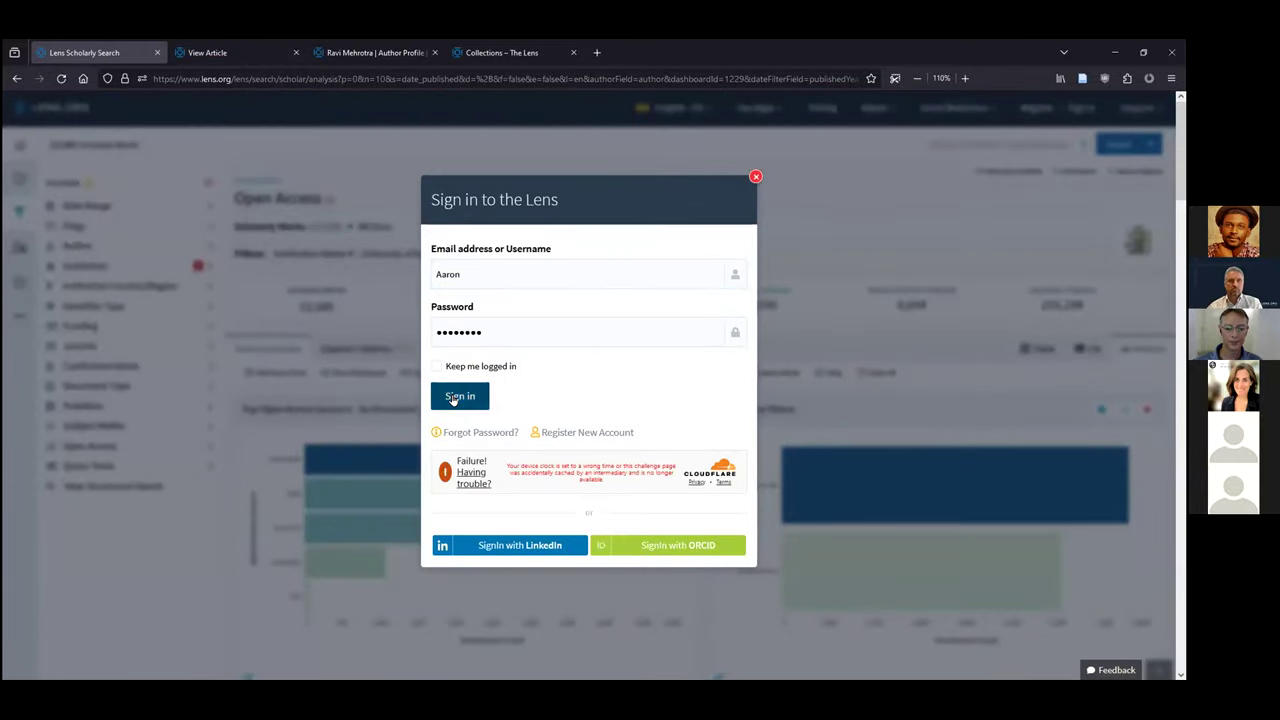
left_click(754, 177)
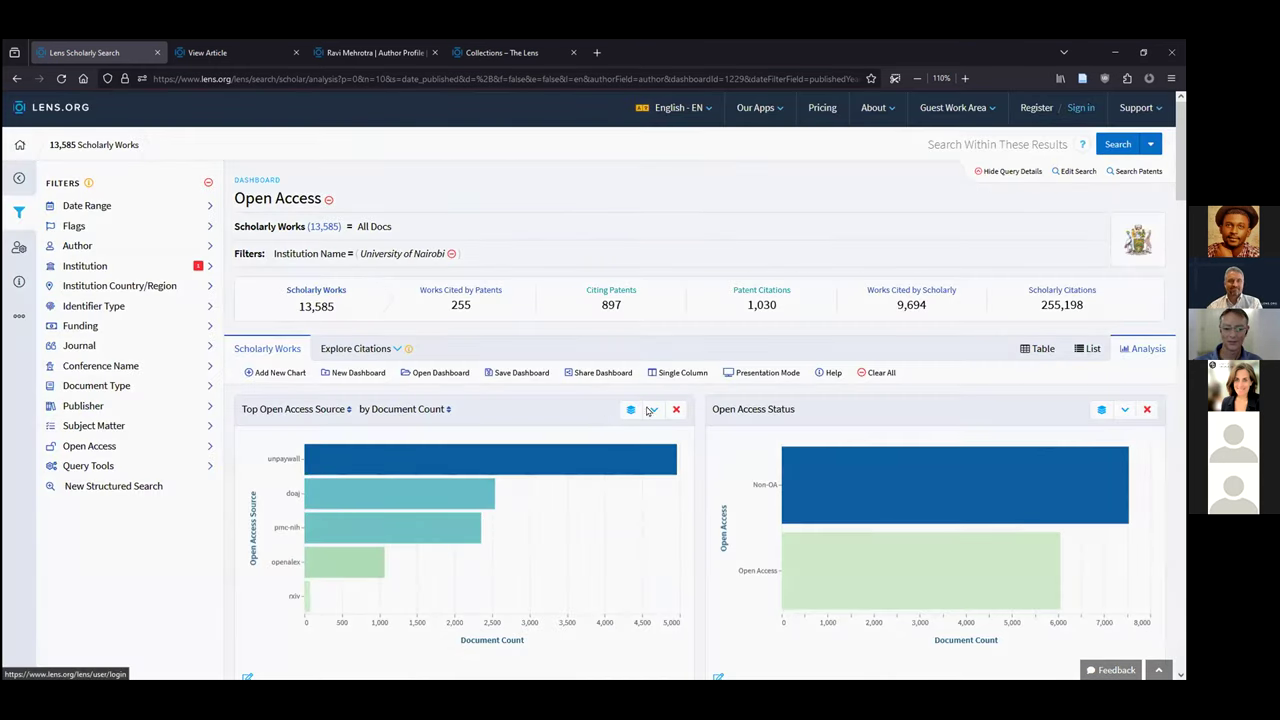
Sign in to the Lens account with the prefilled credentials once the human verification has run
left_click(1081, 107)
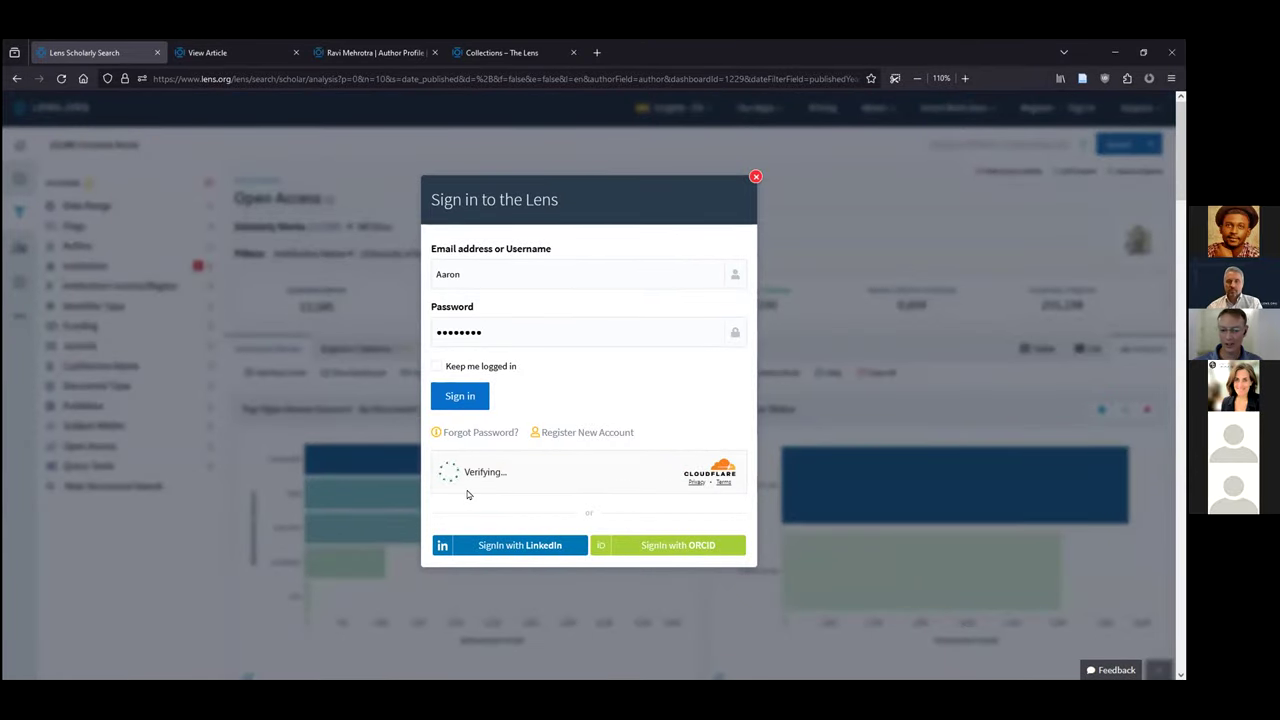
left_click(468, 398)
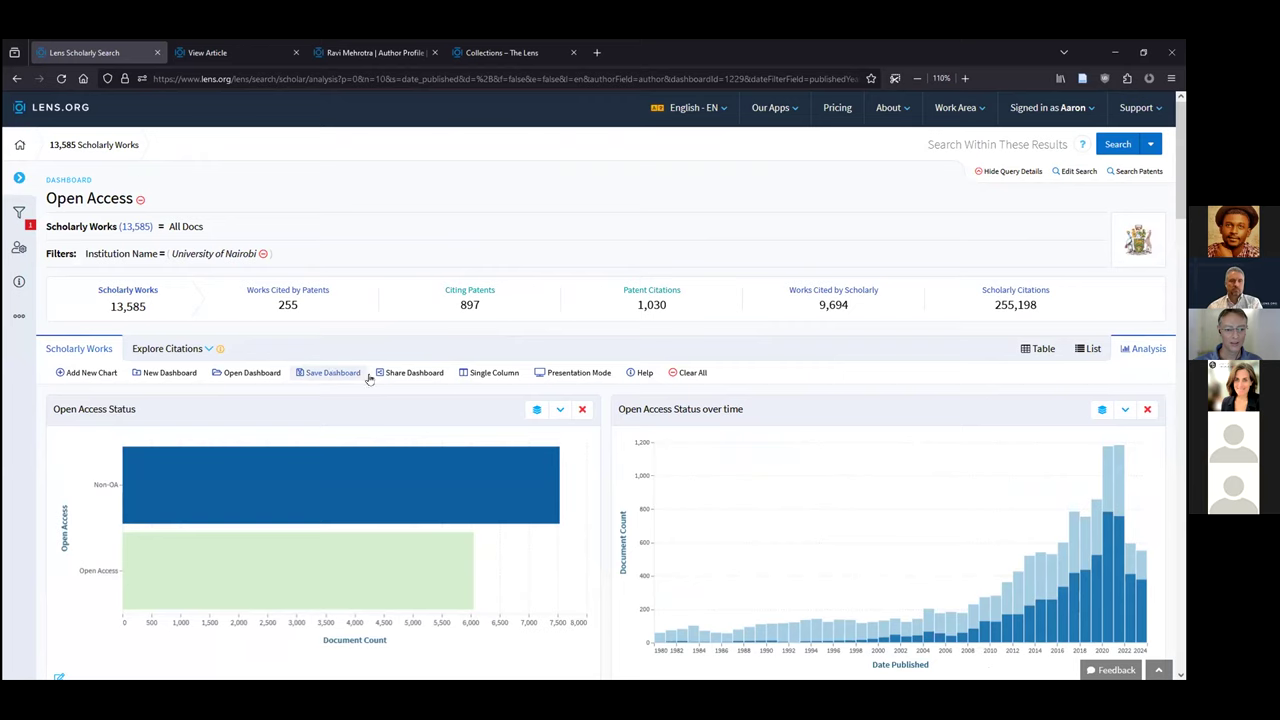
Copy the shortened share link of the Open Access dashboard and close the sharing options
left_click(390, 374)
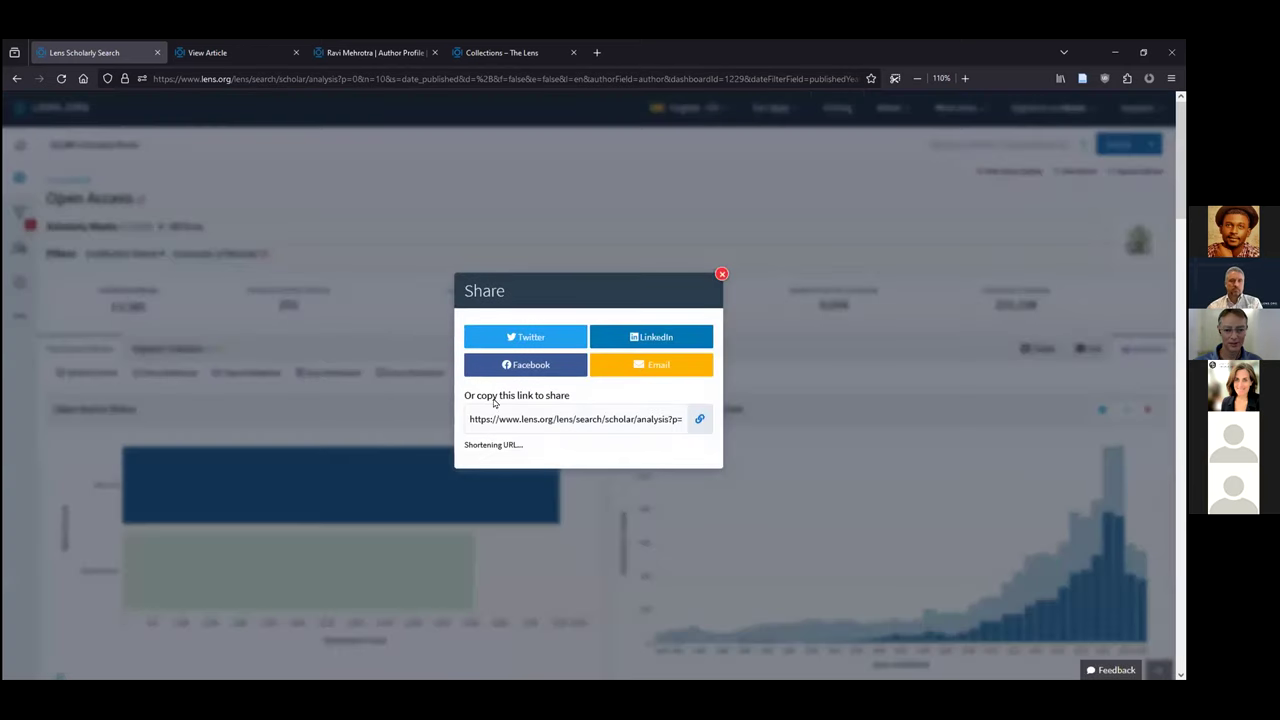
left_click(699, 424)
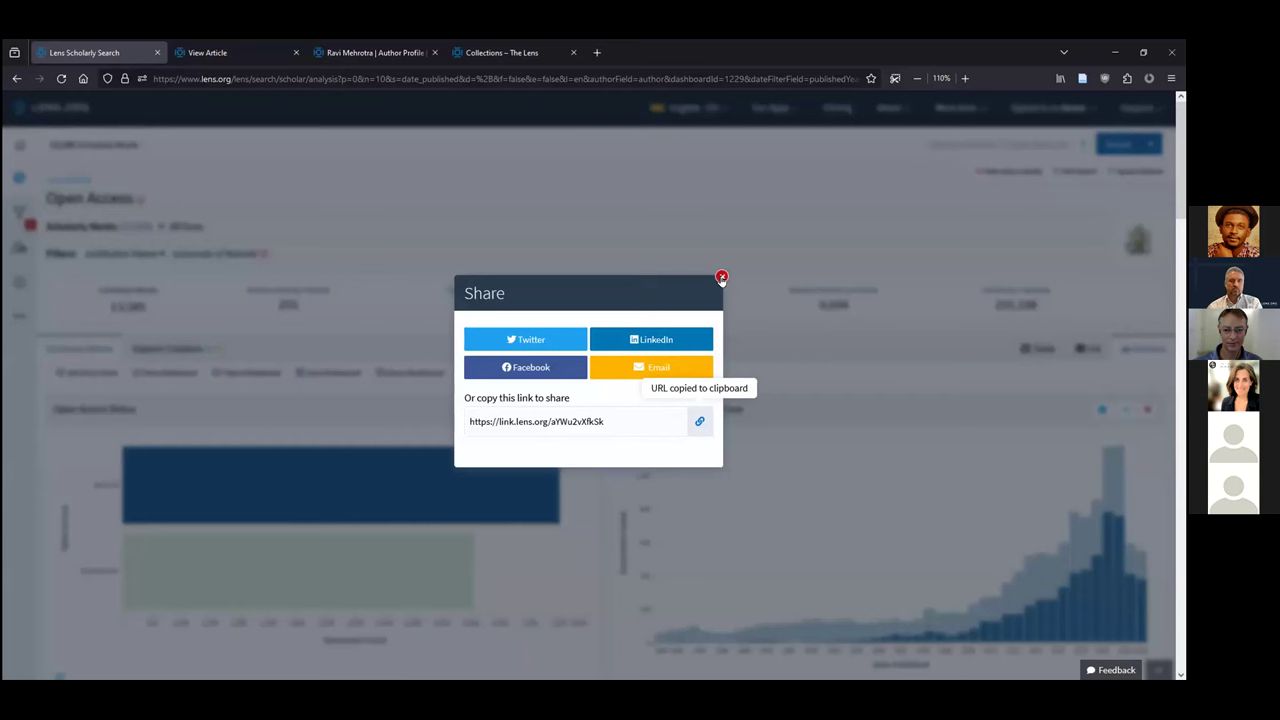
left_click(721, 278)
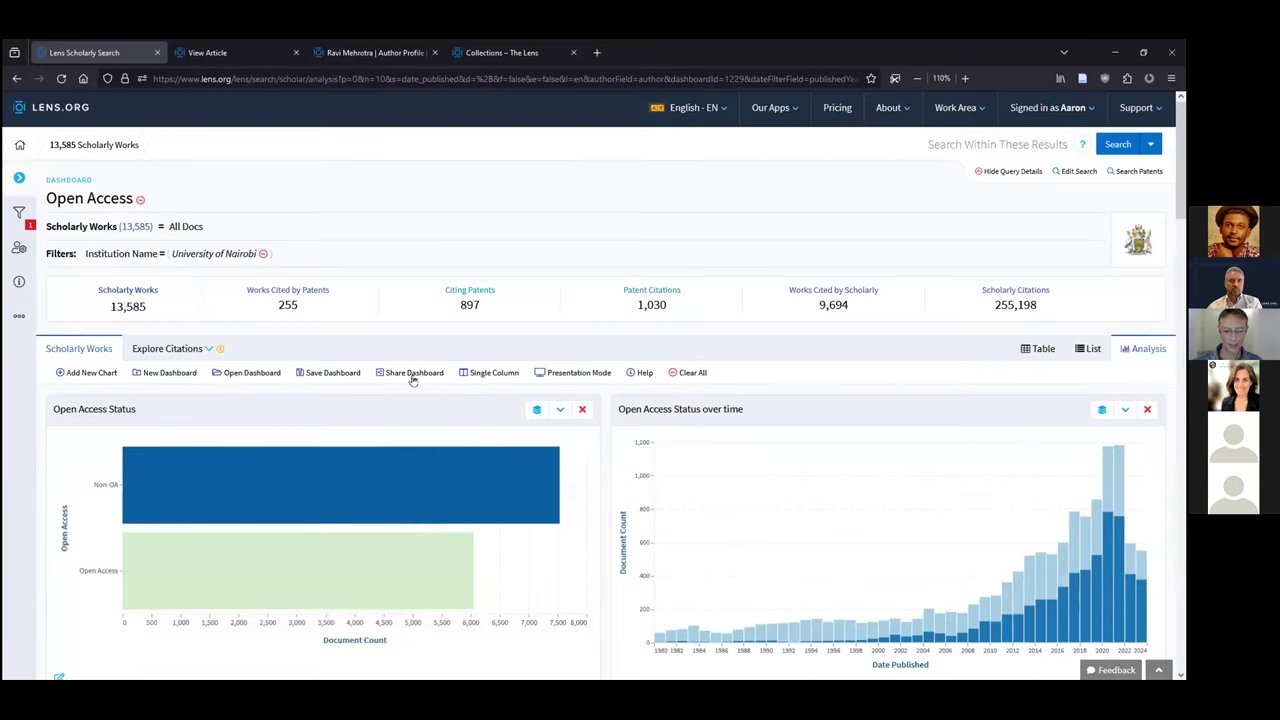
Save the dashboard as a new publicly discoverable one named "University of Nairobi - Open Access" and copy its share link
left_click(316, 378)
left_click(541, 386)
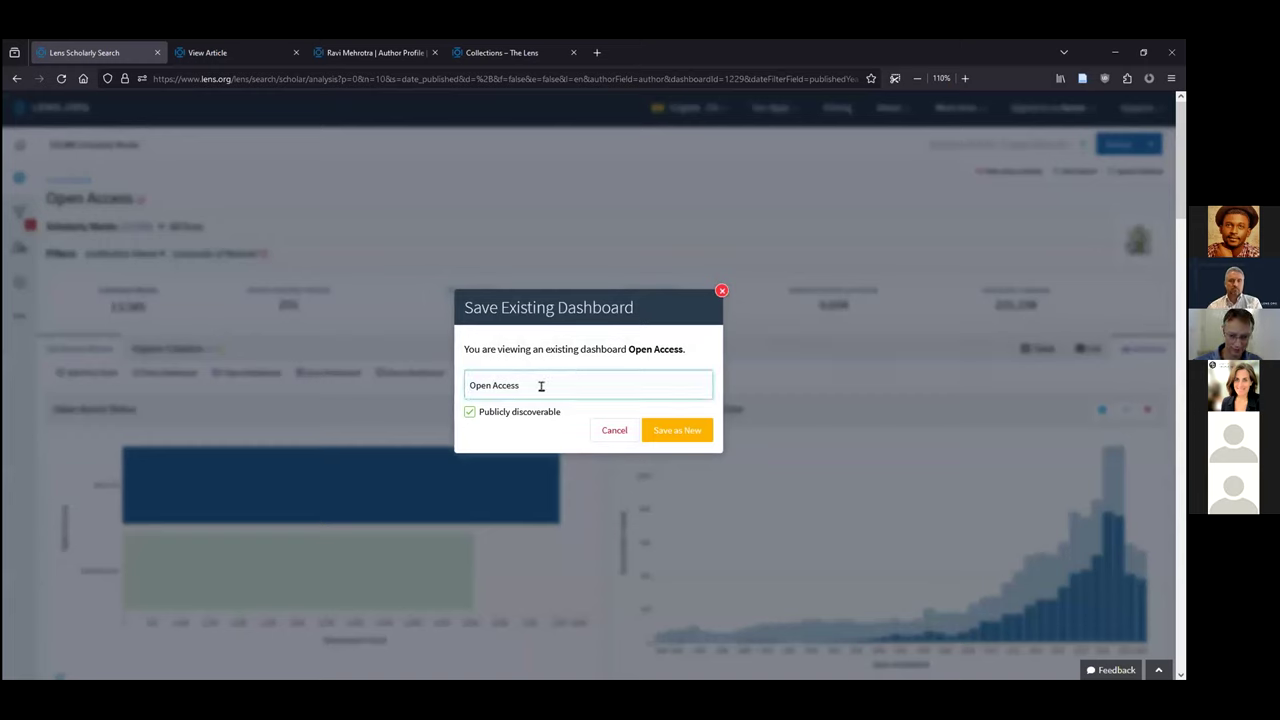
type("University of Nairo")
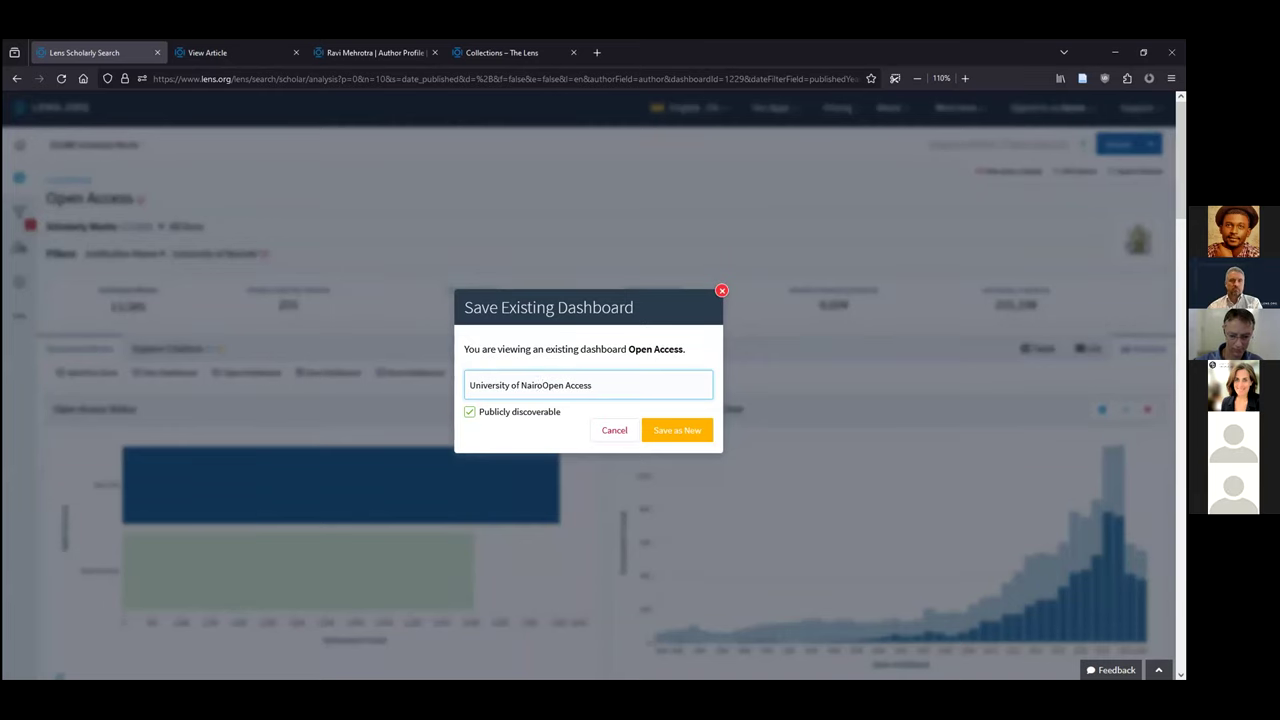
type("bi -")
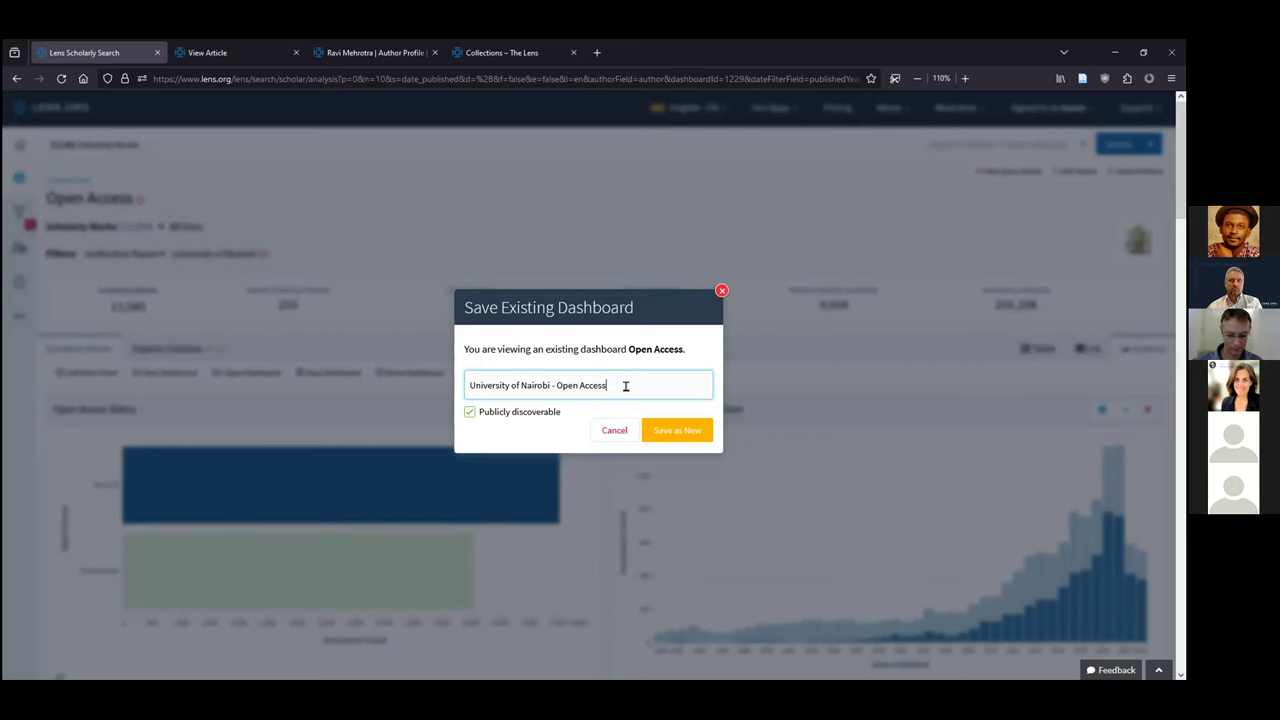
left_click(677, 428)
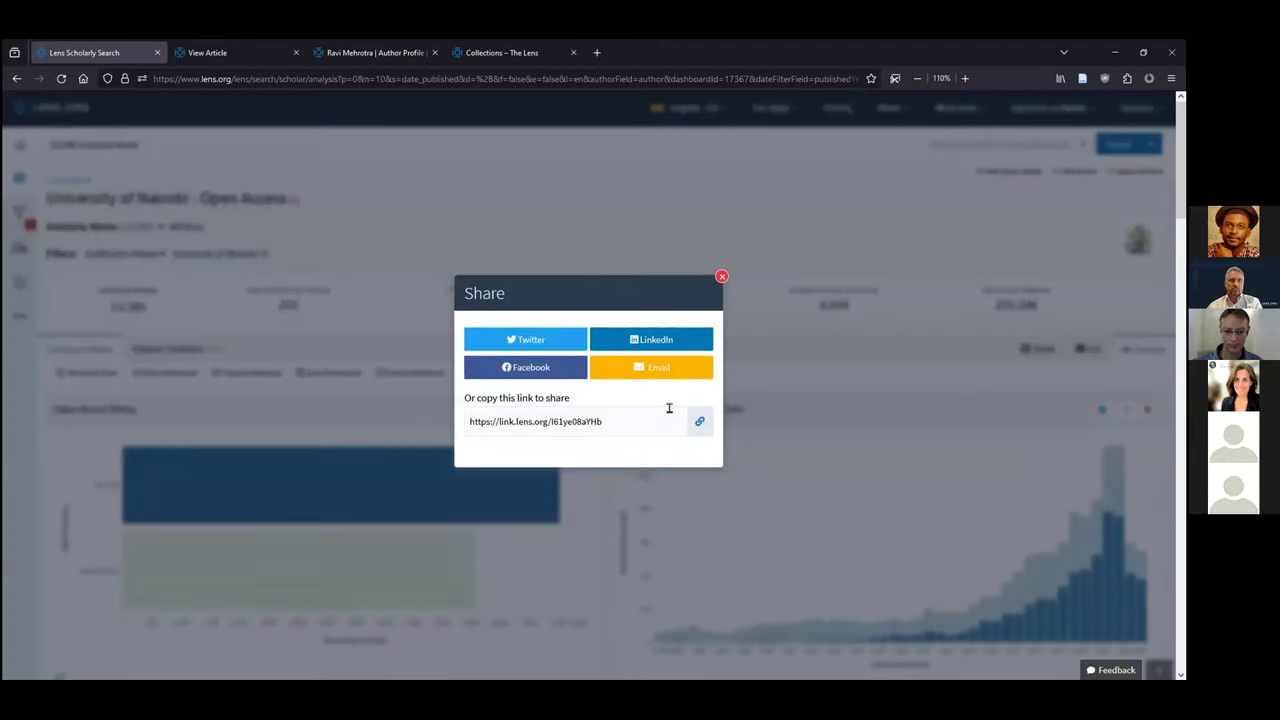
left_click(697, 423)
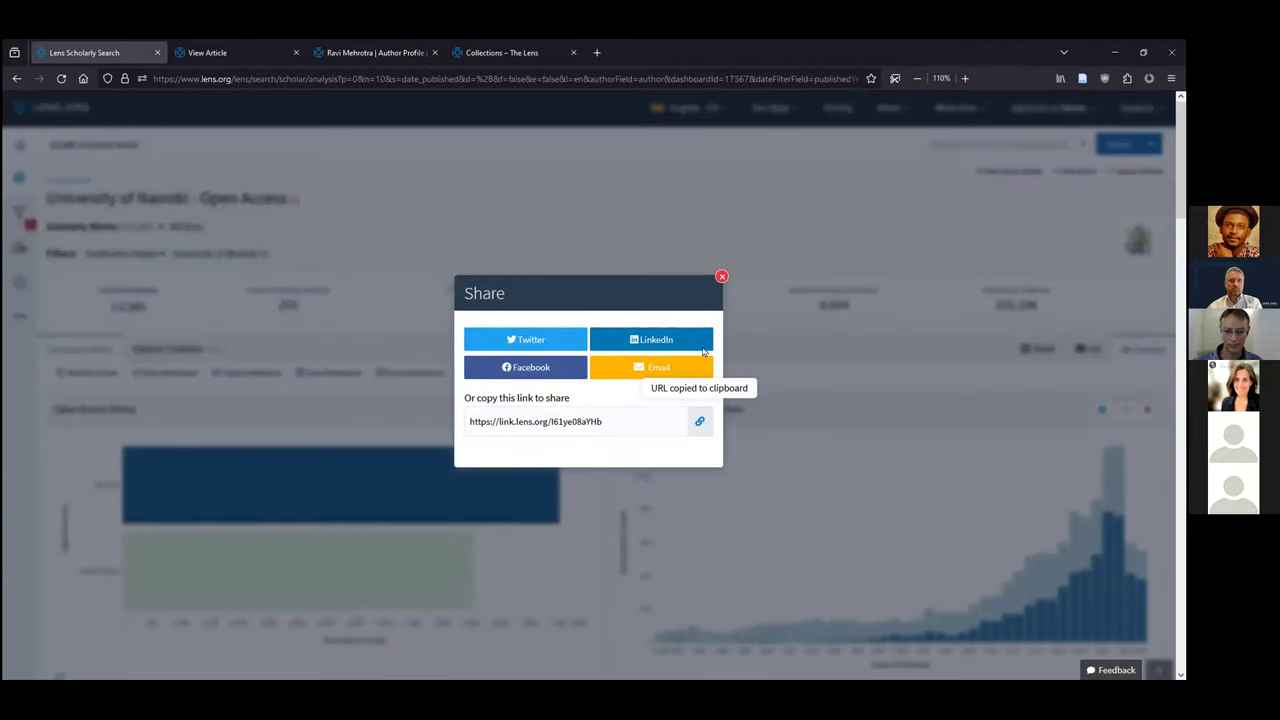
left_click(721, 277)
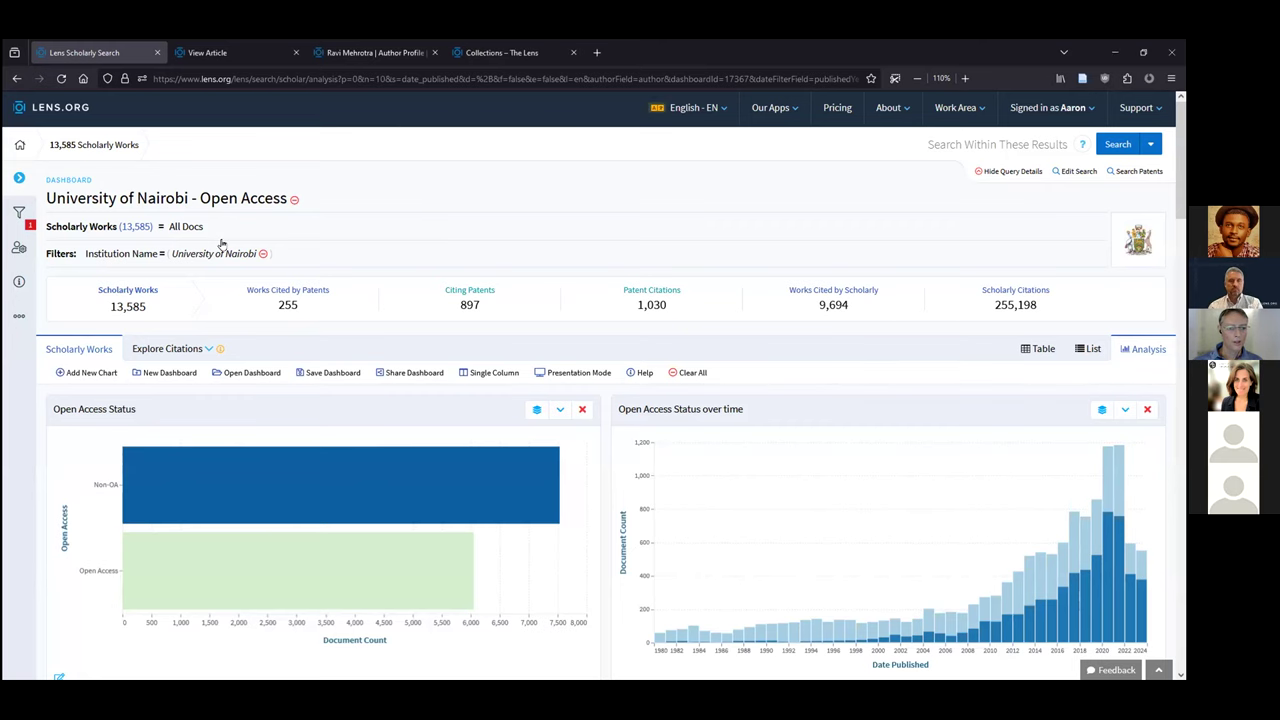
Show the University of Nairobi scholarly works as a list and expand the filters
scroll(930, 251, "down", 1)
left_click(1087, 274)
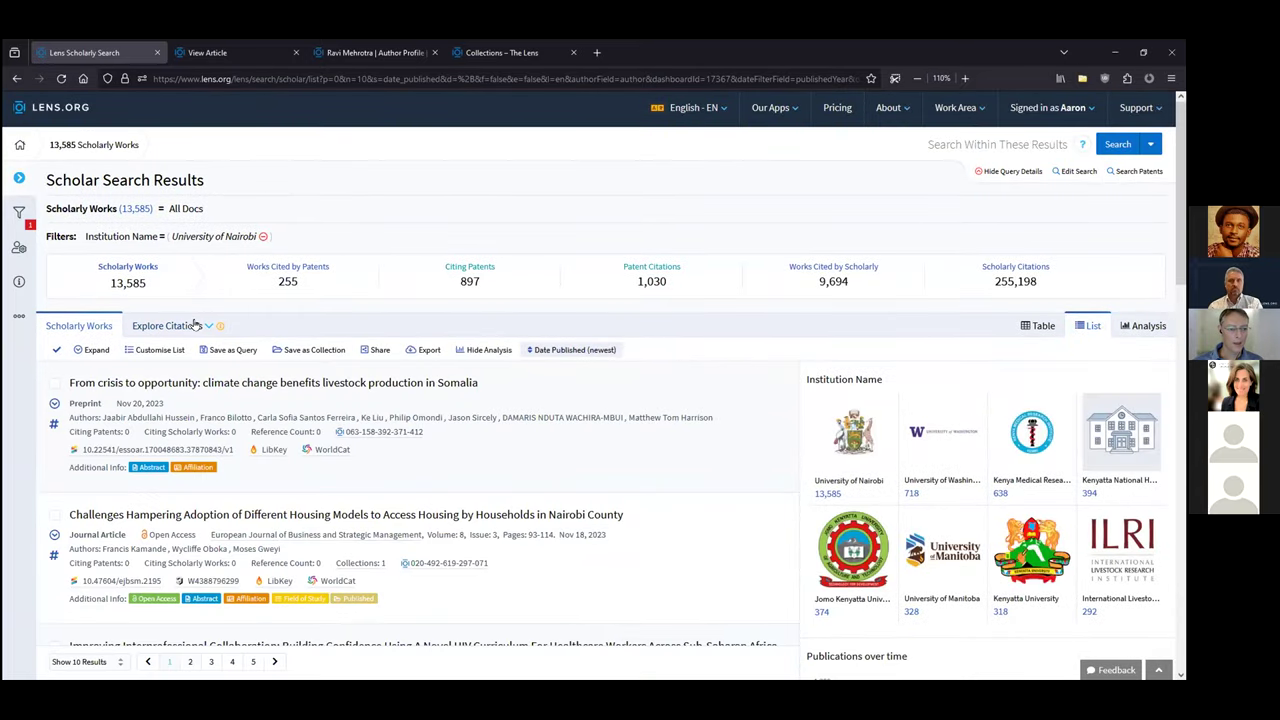
left_click(18, 179)
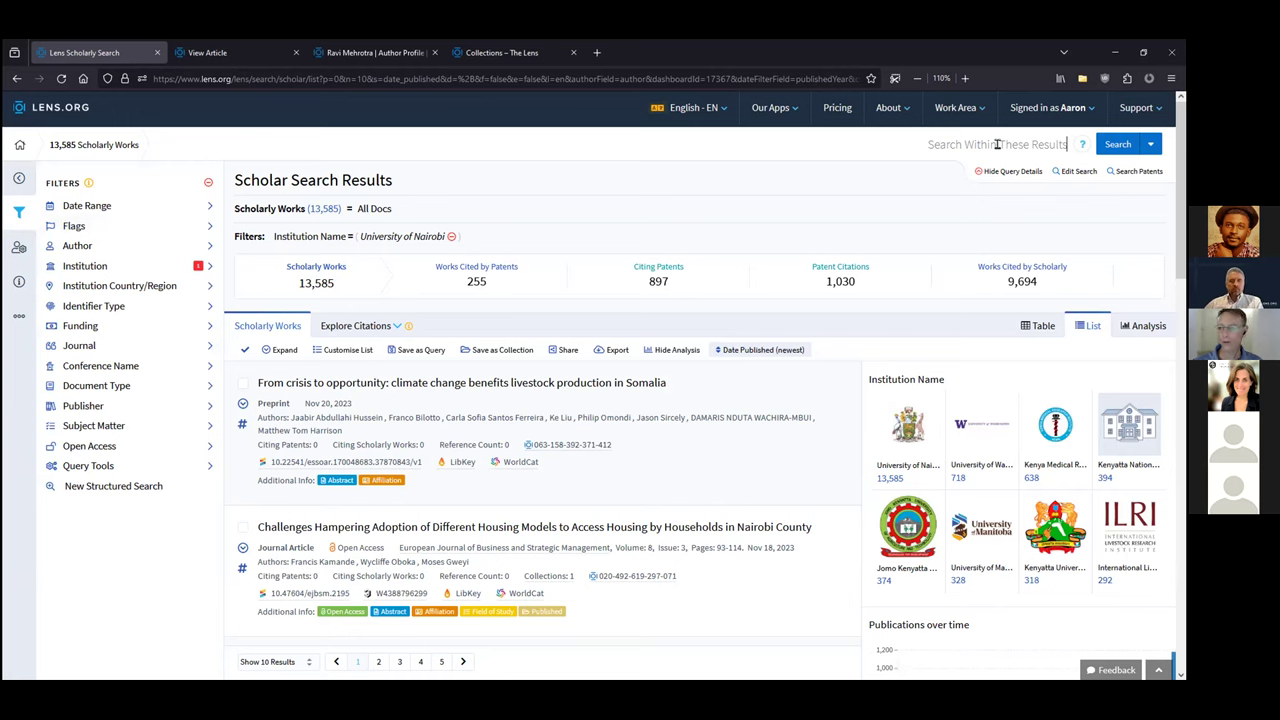
Edit the search in the full-screen structured search form and look through the available search fields
left_click(1080, 172)
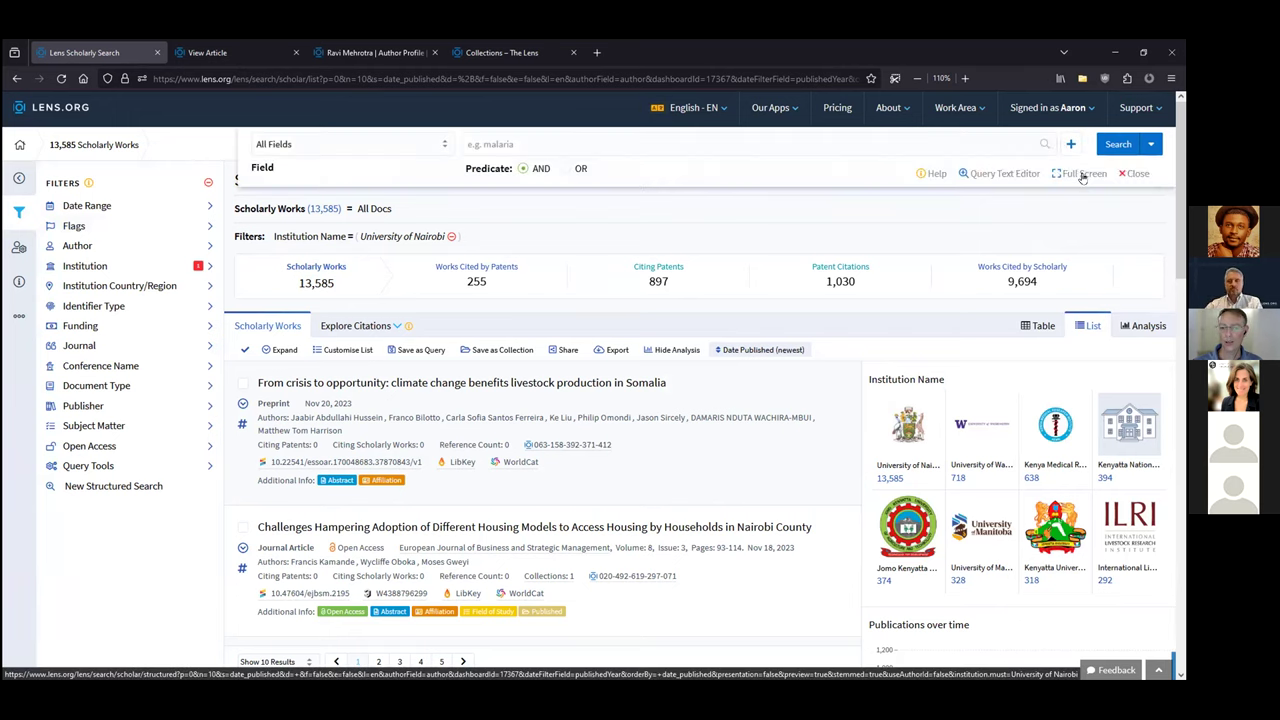
left_click(1128, 173)
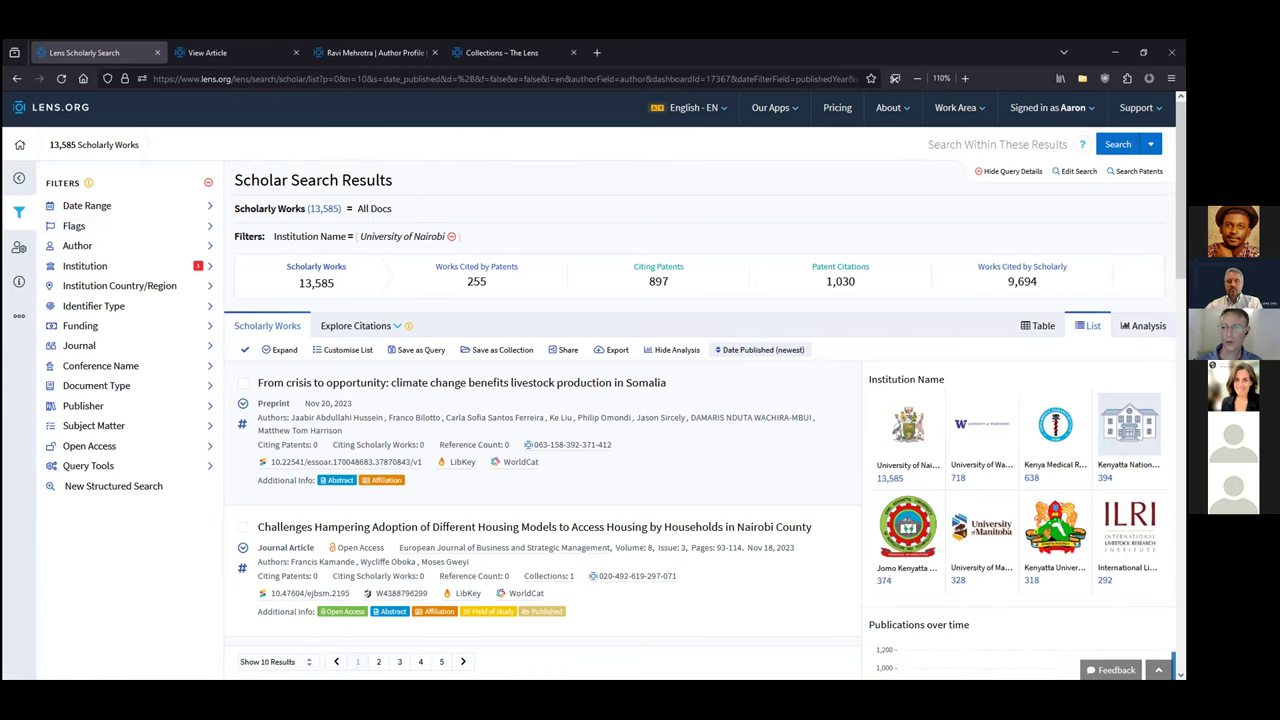
left_click(1078, 172)
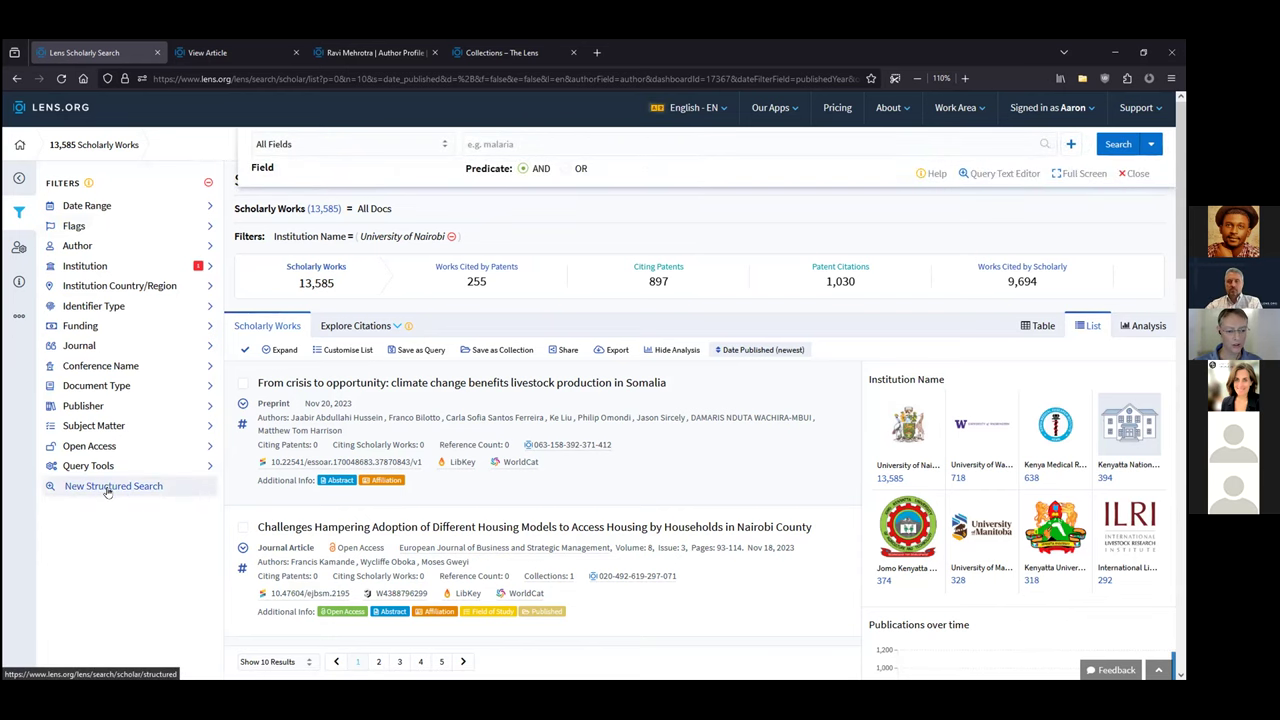
left_click(1082, 178)
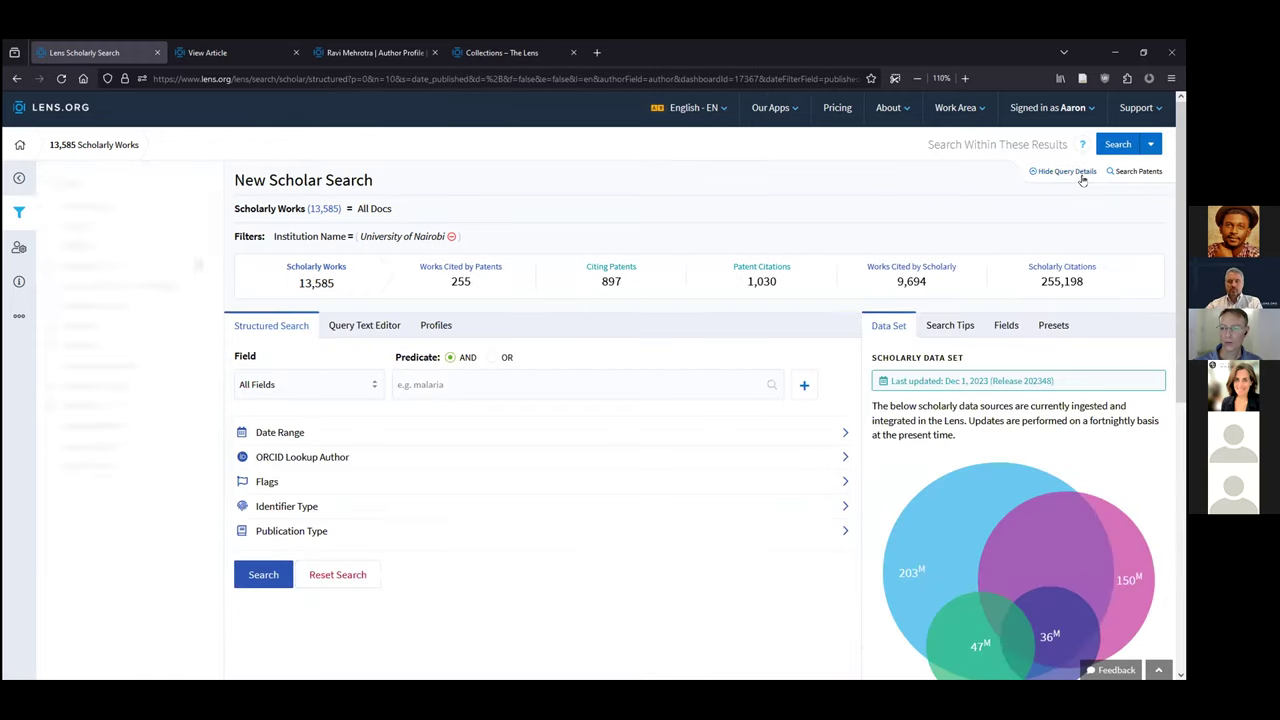
left_click(339, 385)
scroll(340, 449, "down", 5)
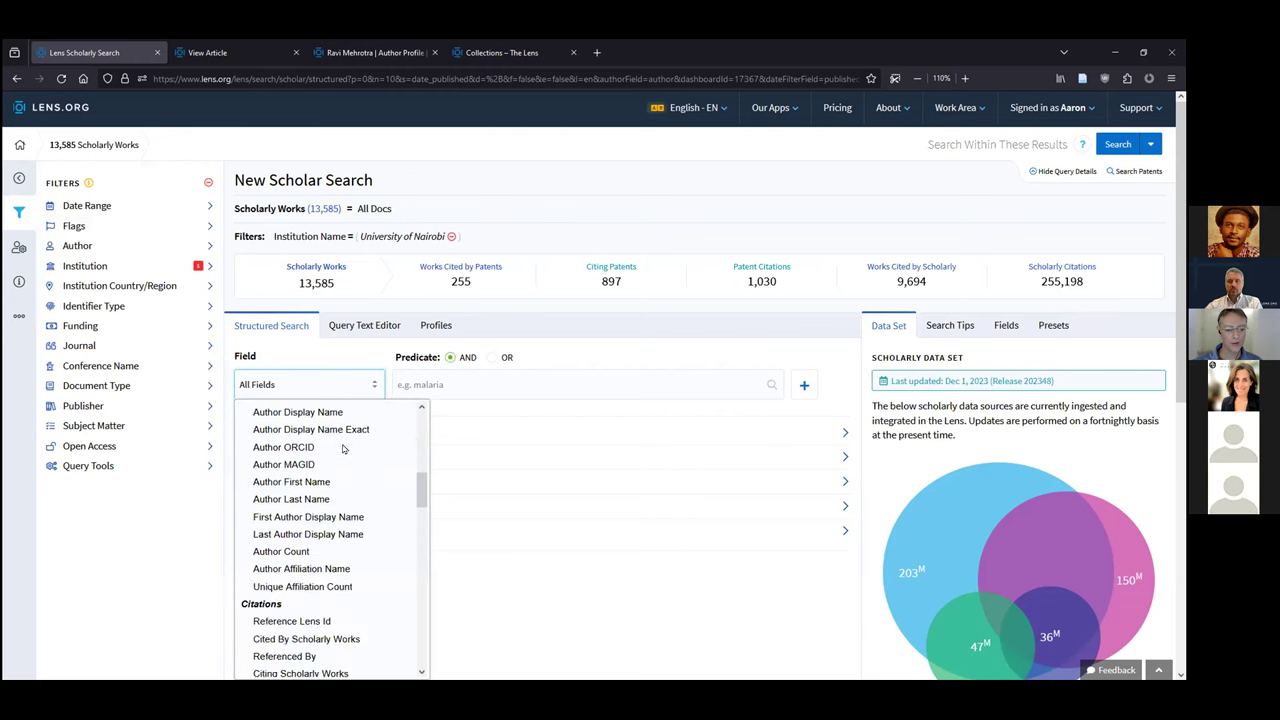
scroll(342, 449, "down", 2)
scroll(340, 450, "up", 8)
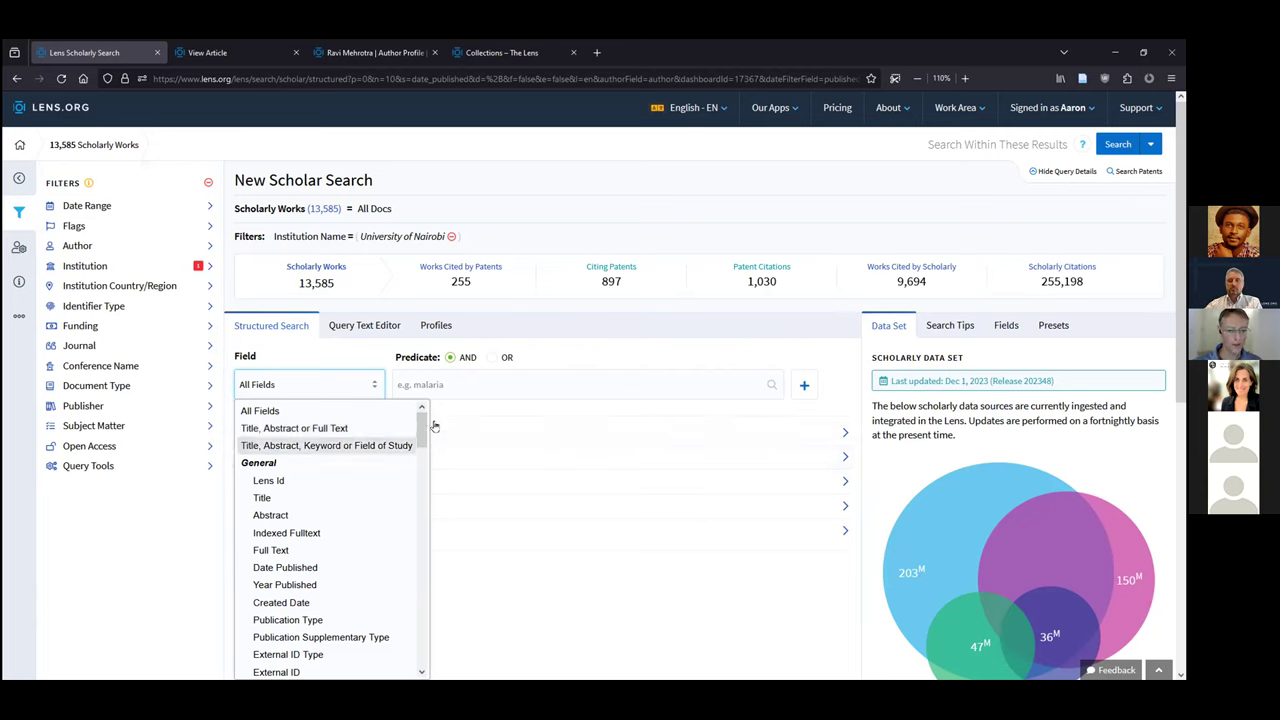
Search all fields of the University of Nairobi works for covid OR sars-cov-2
left_click(455, 384)
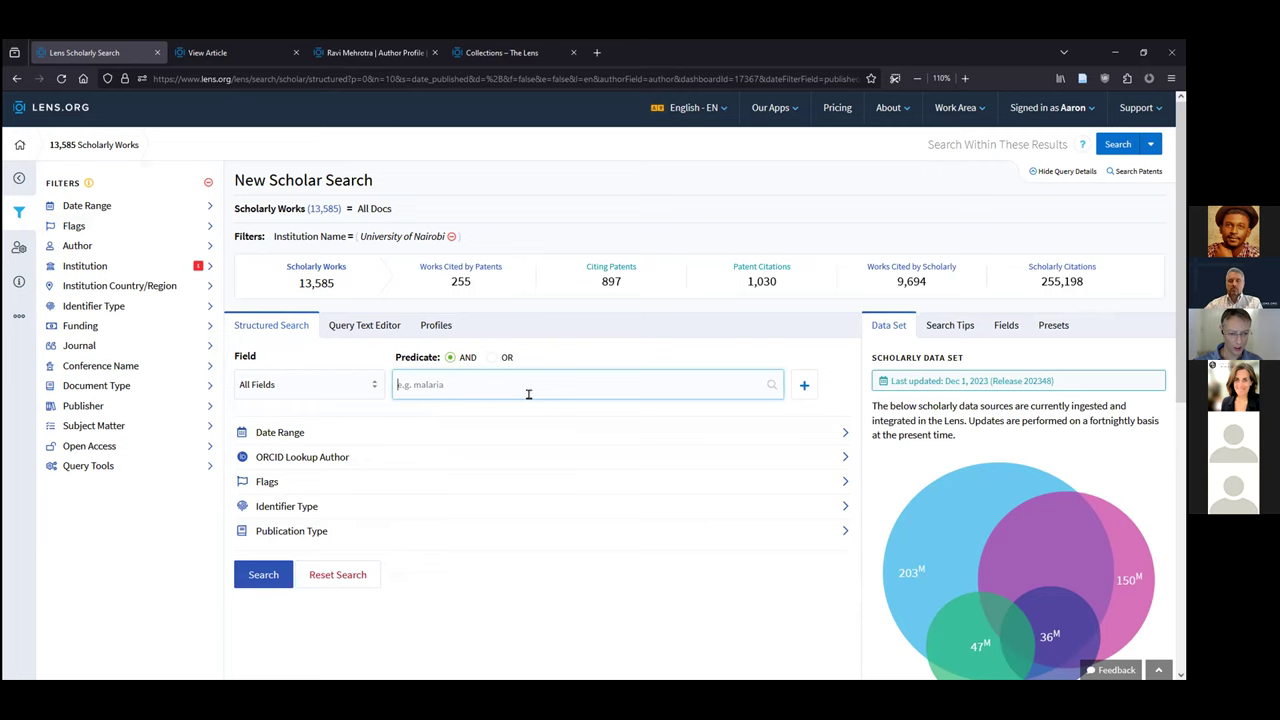
type("covid")
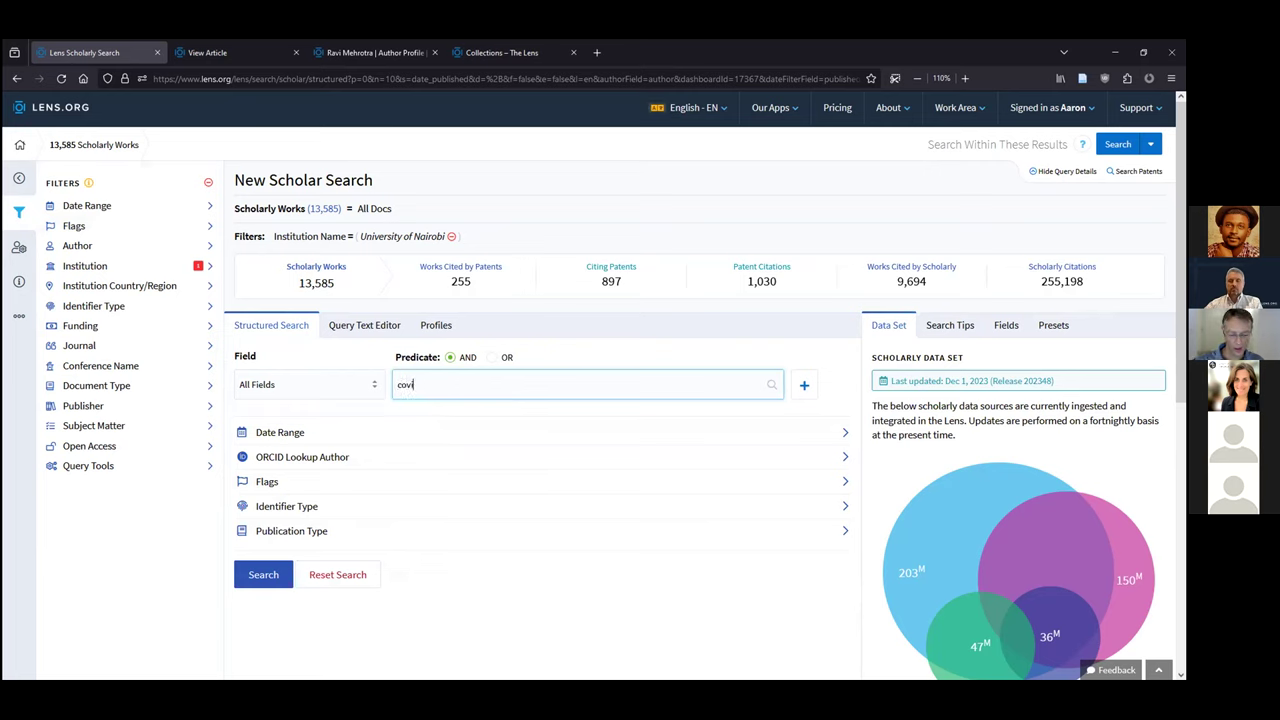
left_click(801, 387)
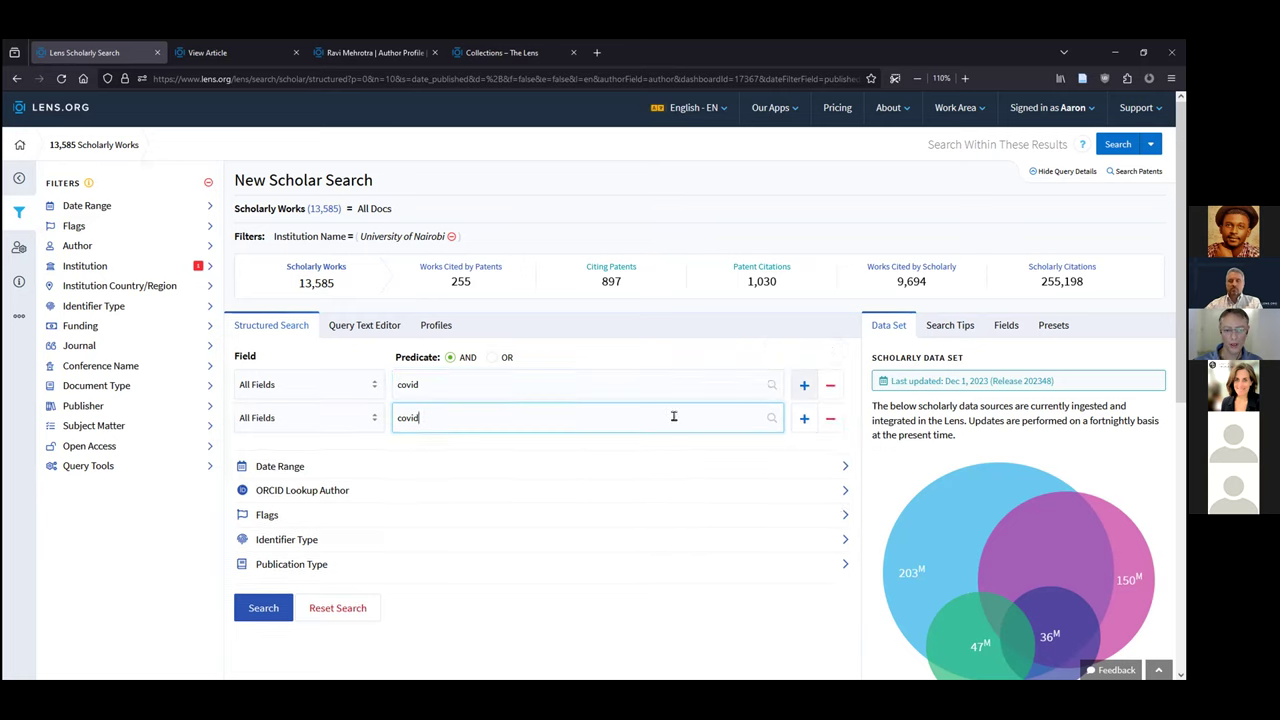
left_click_drag(500, 421, 272, 426)
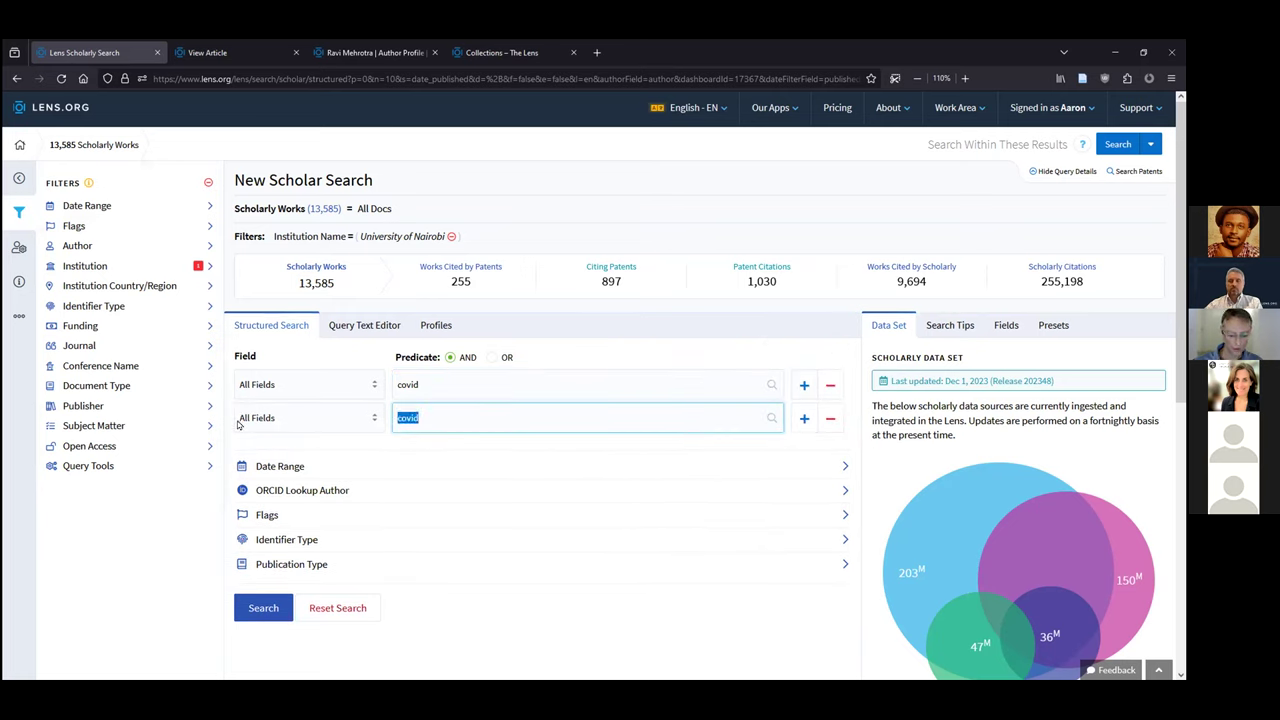
type("sars")
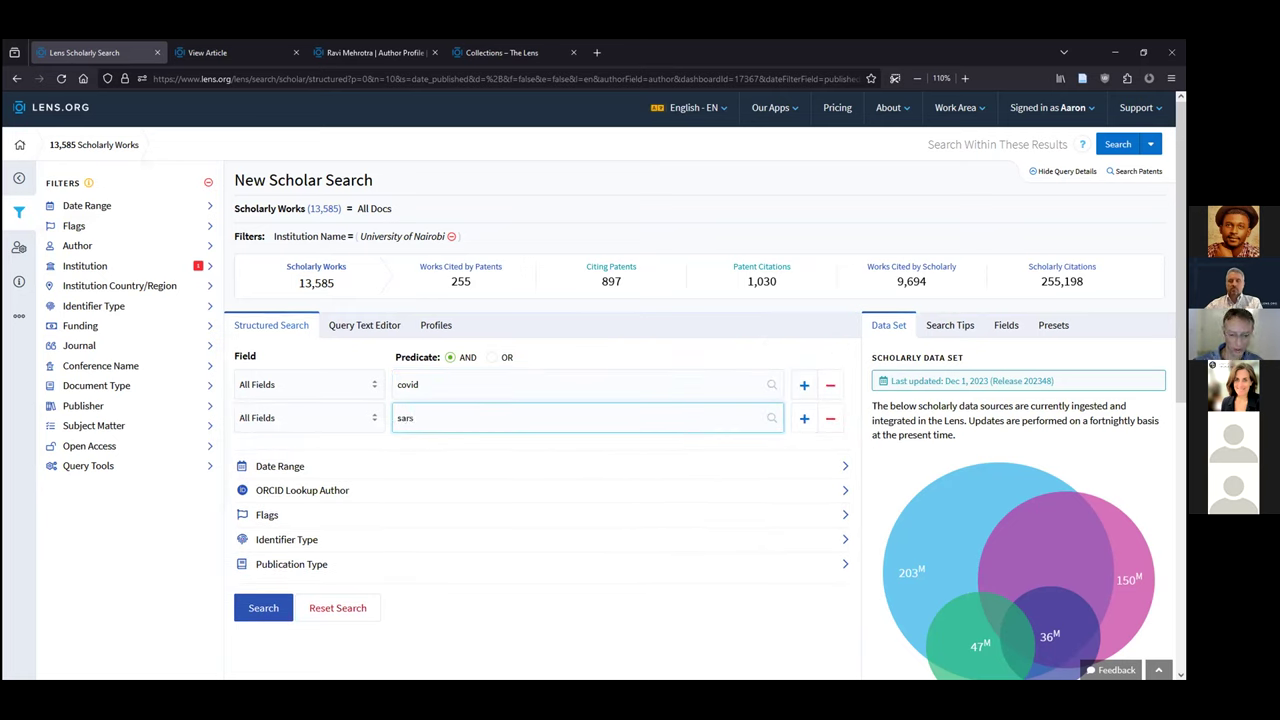
type("-cov-2")
left_click(503, 359)
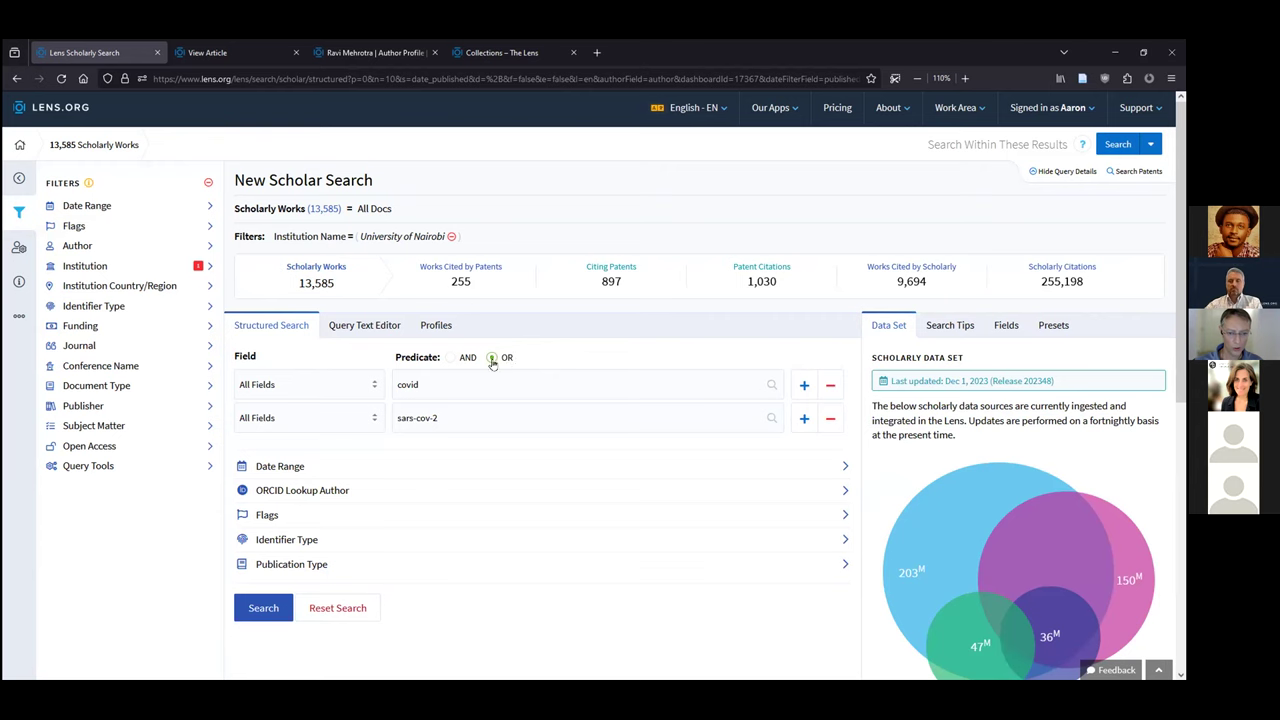
left_click(261, 610)
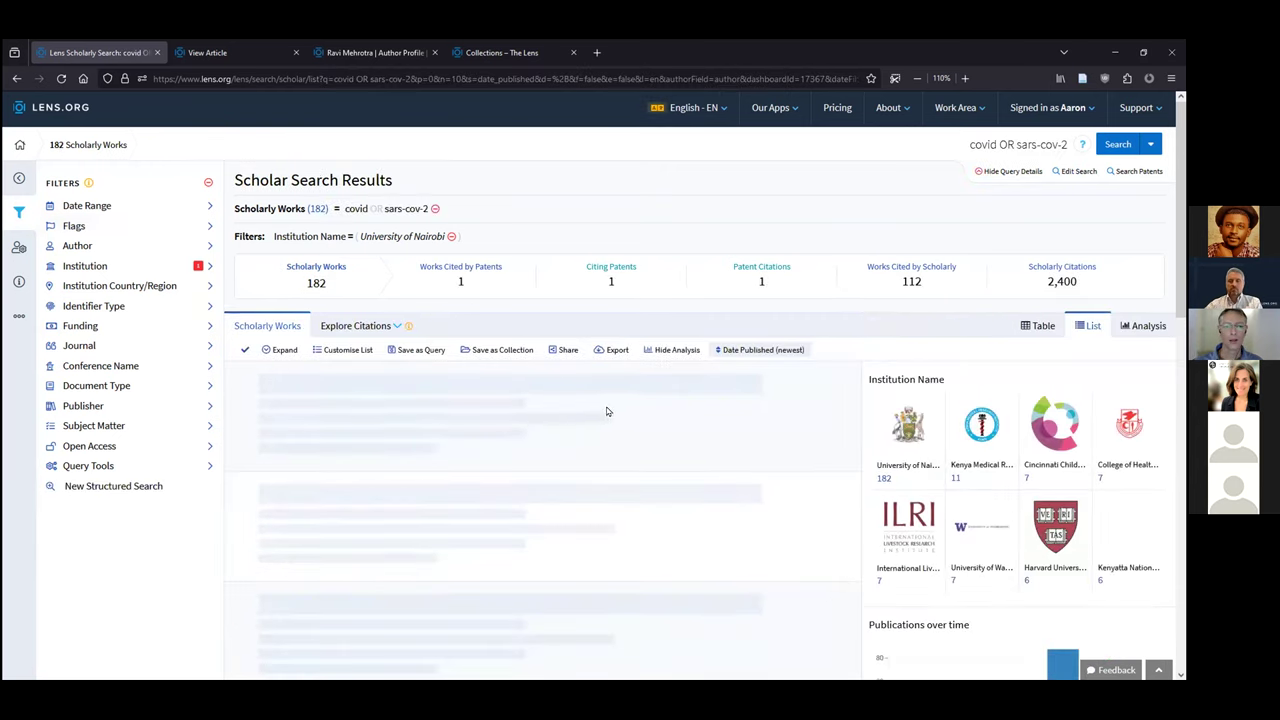
Reopen the covid OR sars-cov-2 scholarly search from the search history
left_click_drag(345, 210, 429, 213)
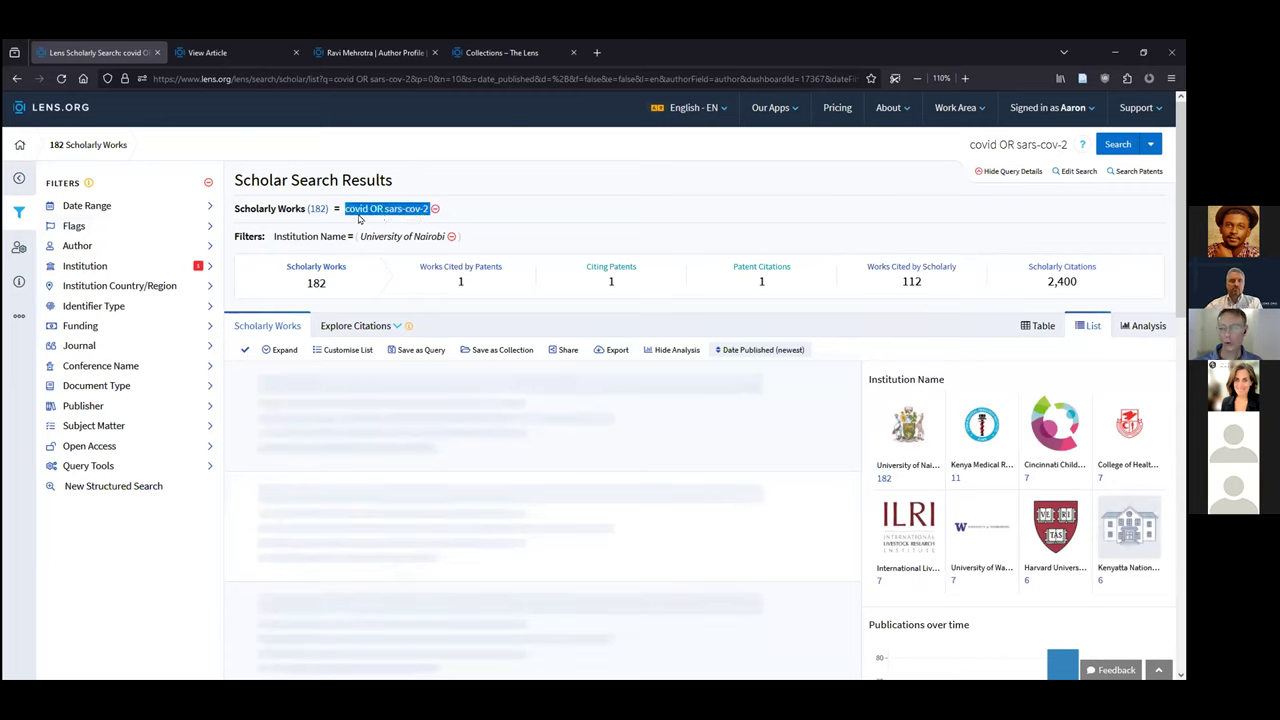
left_click_drag(361, 237, 424, 240)
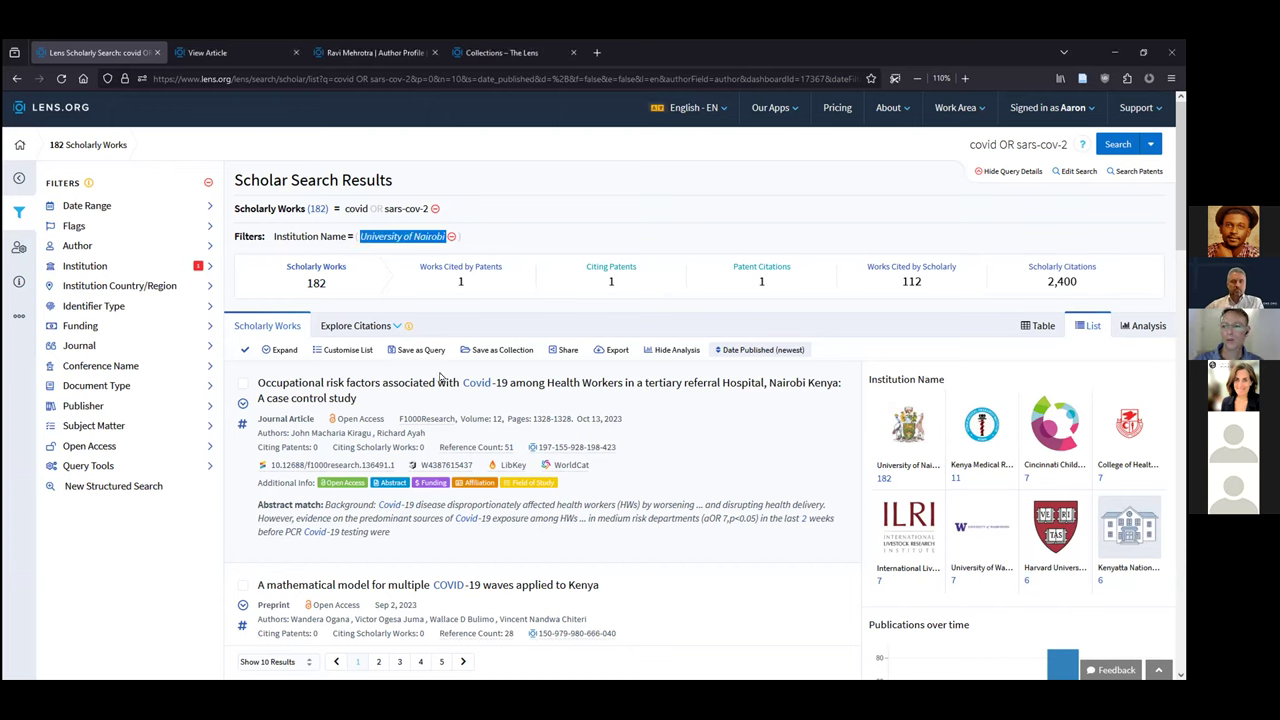
left_click(955, 112)
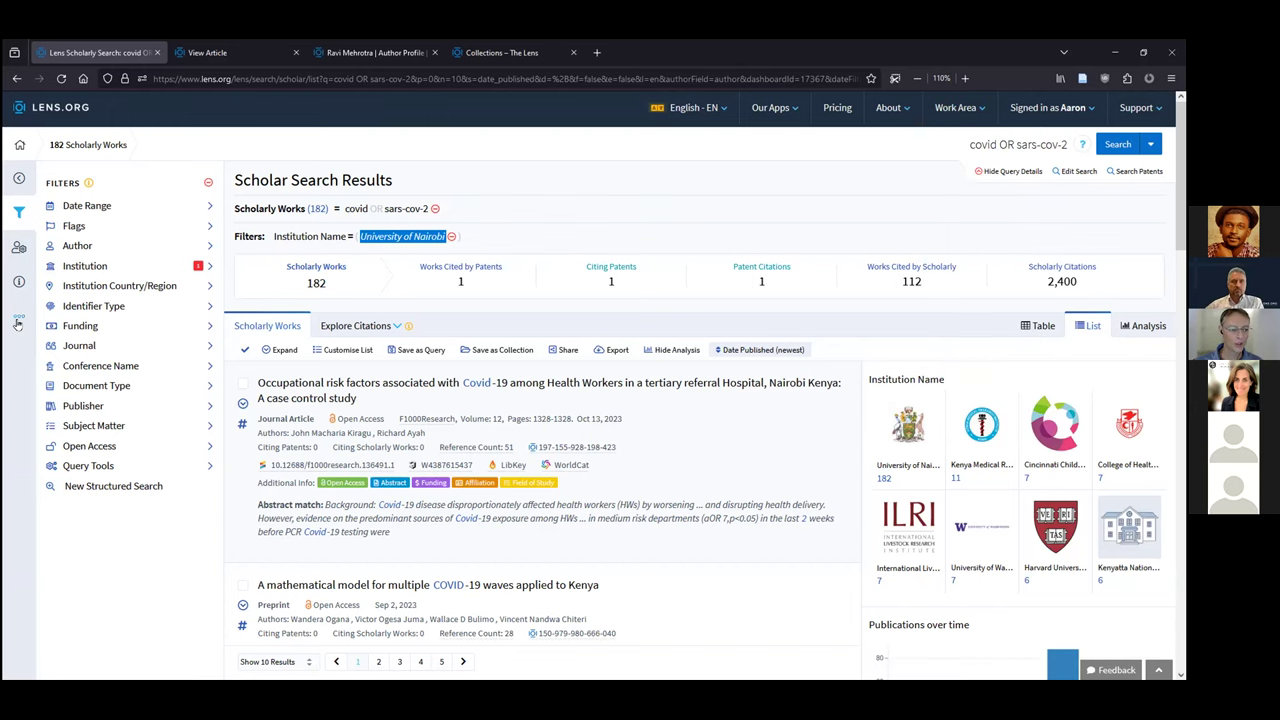
left_click(18, 316)
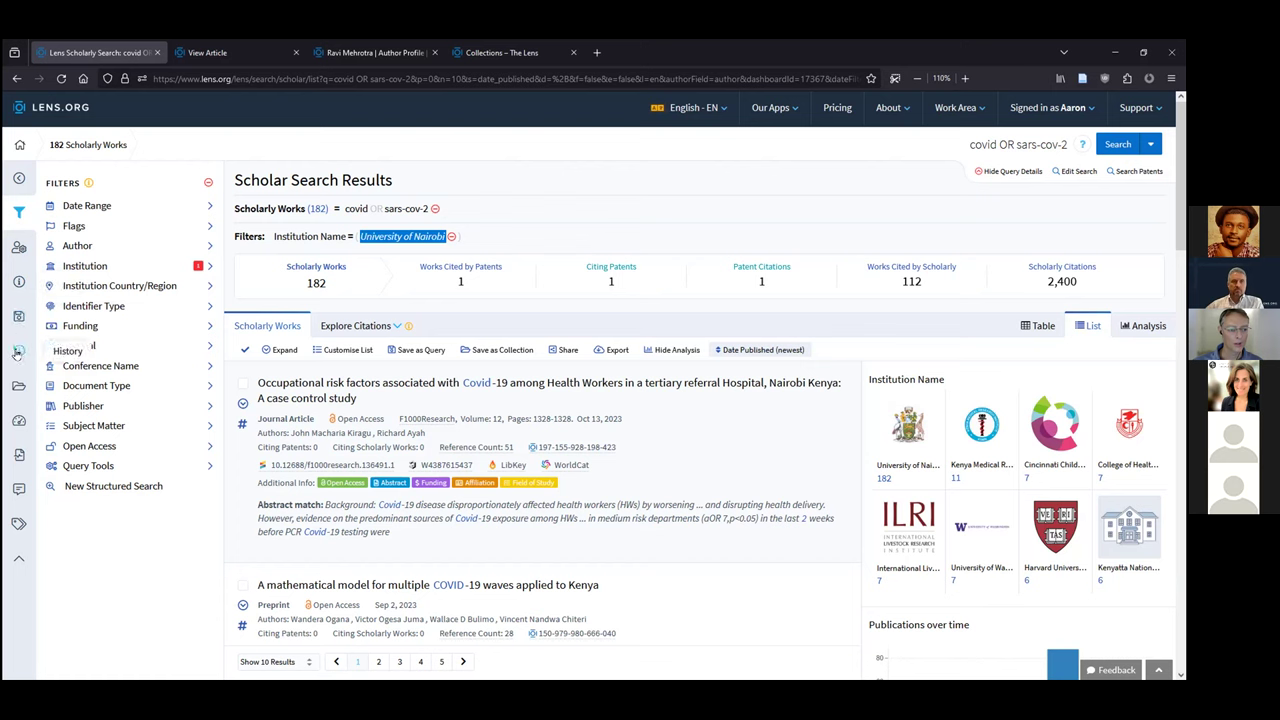
left_click(17, 352)
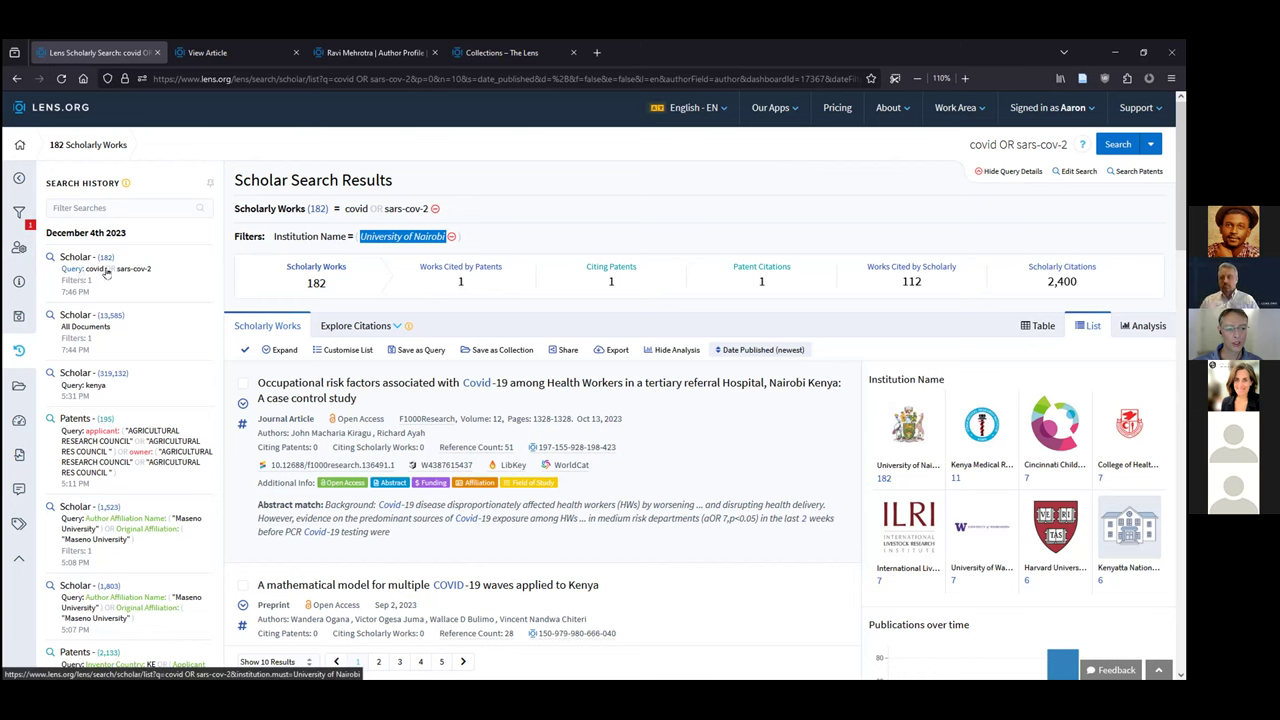
left_click(105, 270)
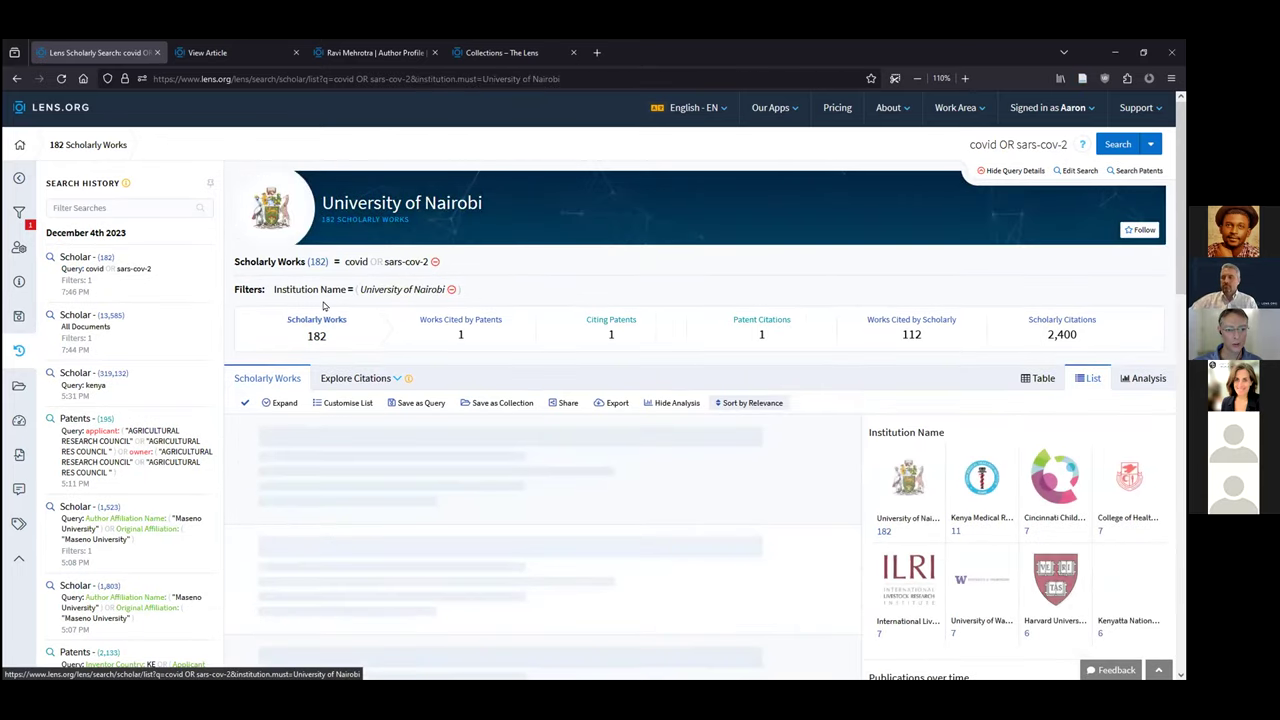
Save the query with public access as "University of Nairobi - Covid research" and enable email notifications for new items
left_click_drag(344, 263, 412, 283)
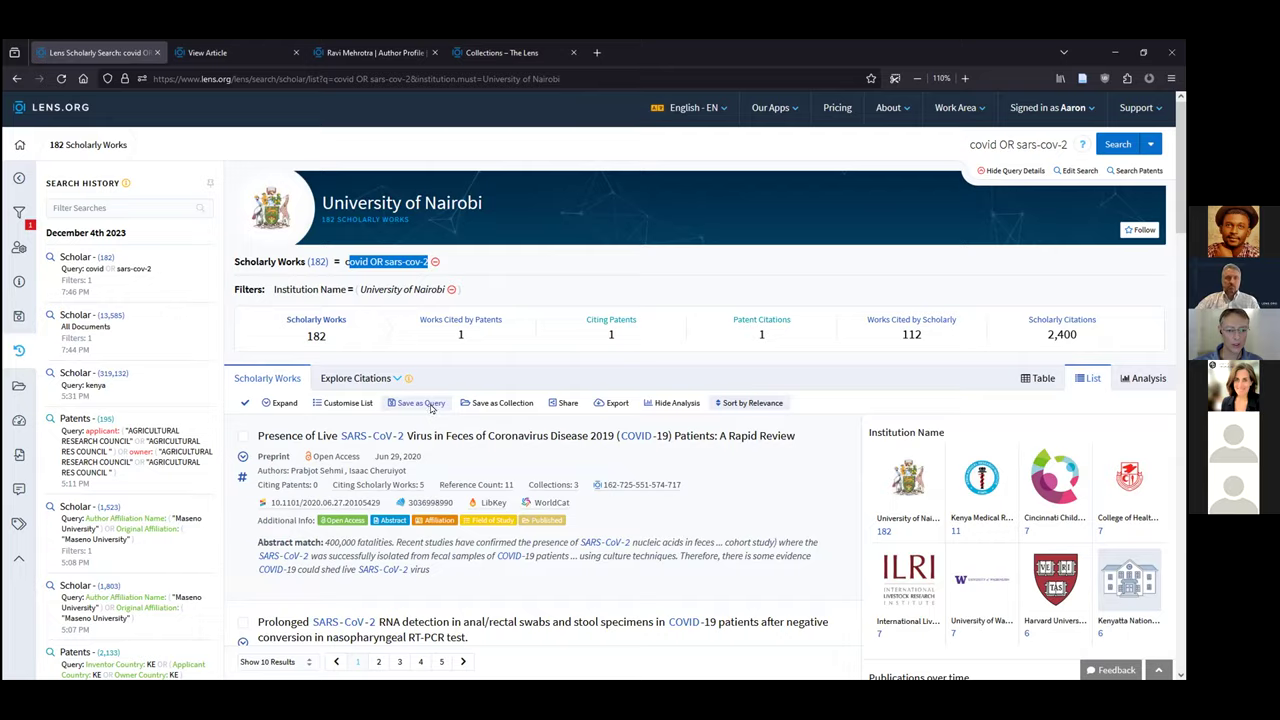
left_click(421, 403)
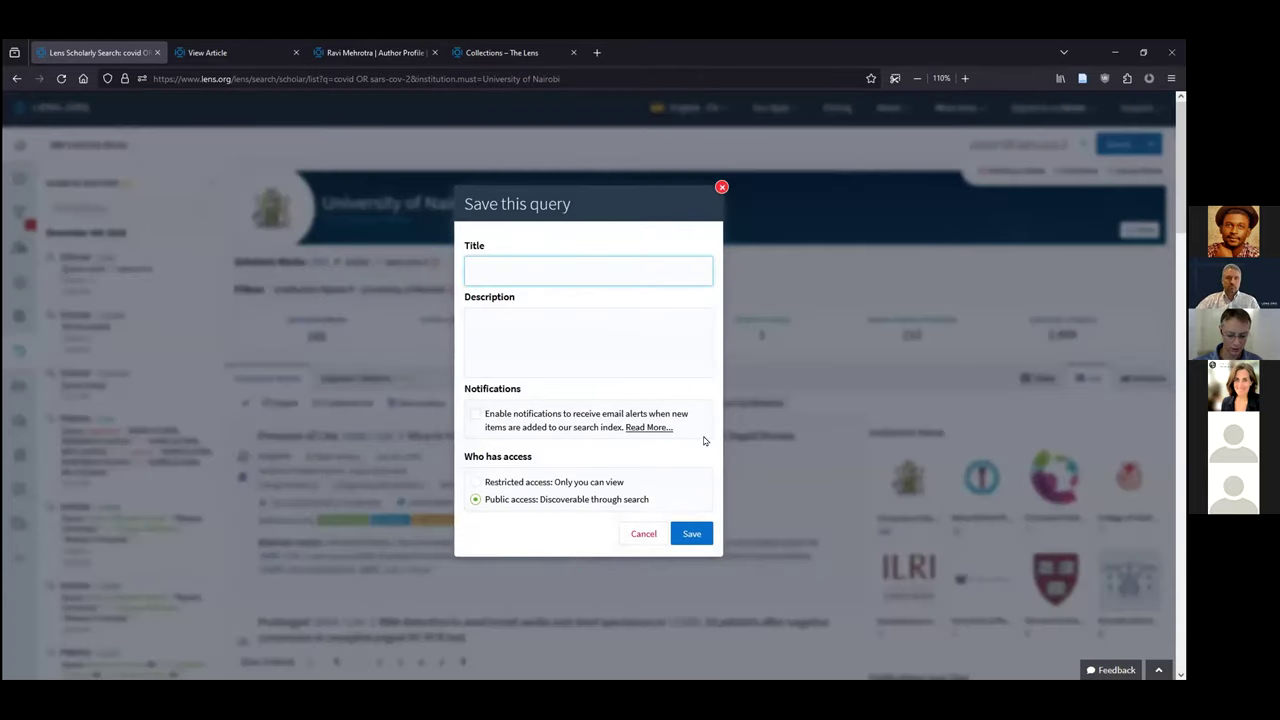
type("Univer")
key("Down")
key("Return")
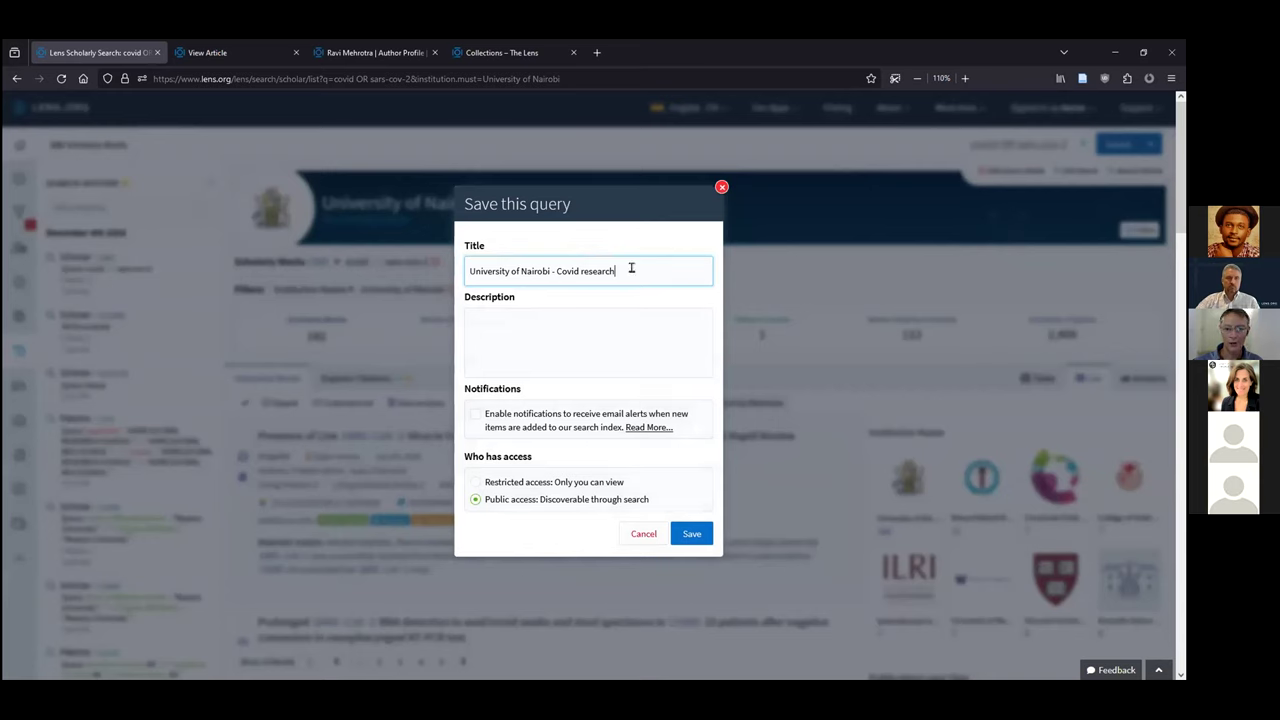
left_click(629, 349)
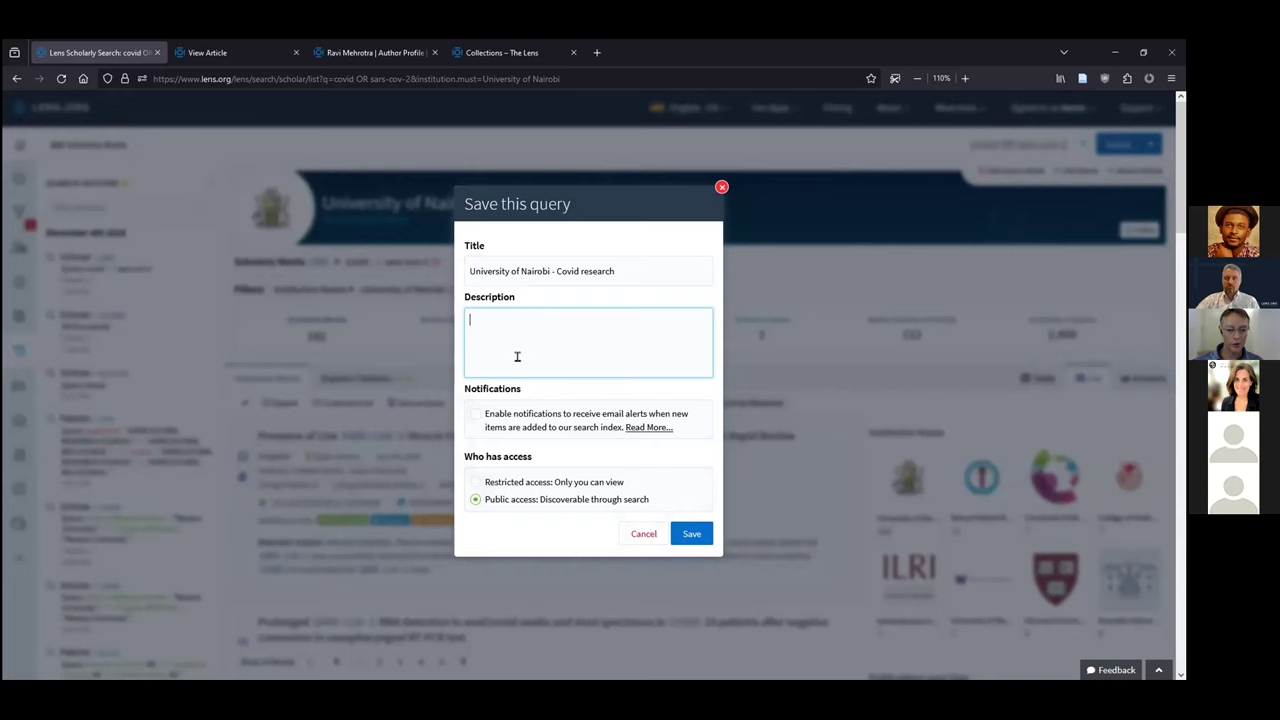
left_click(476, 416)
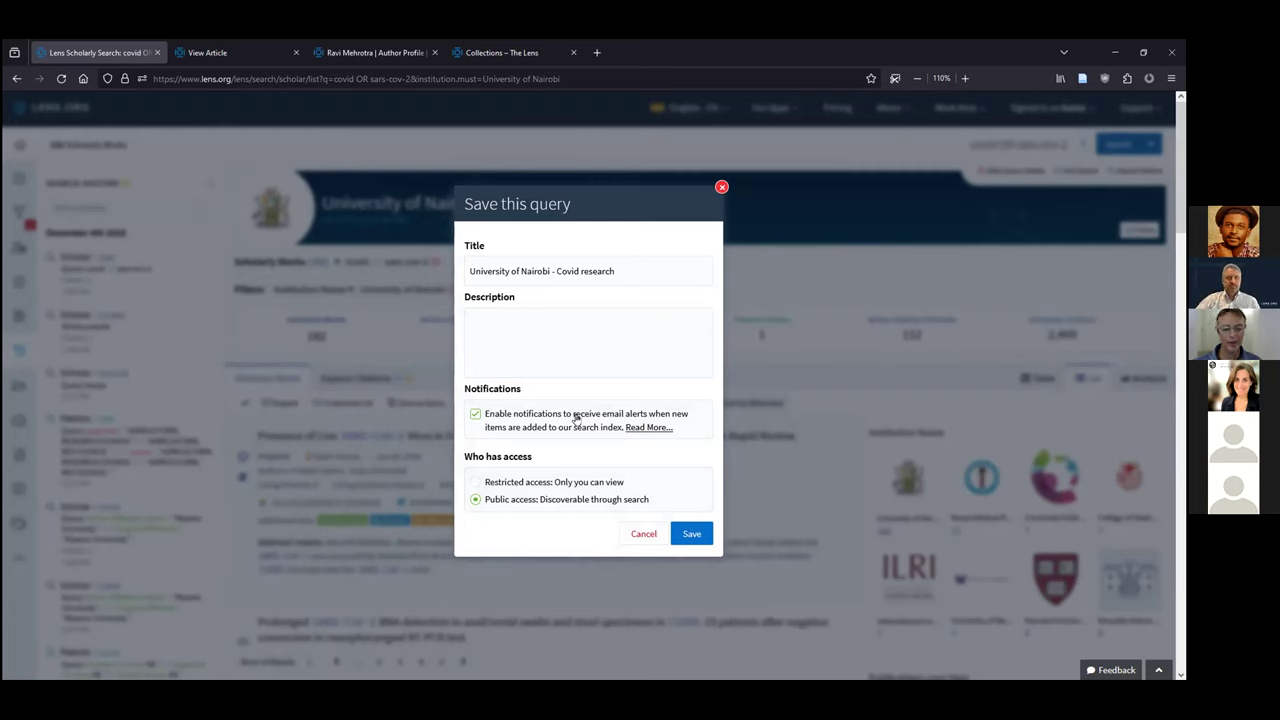
left_click(704, 540)
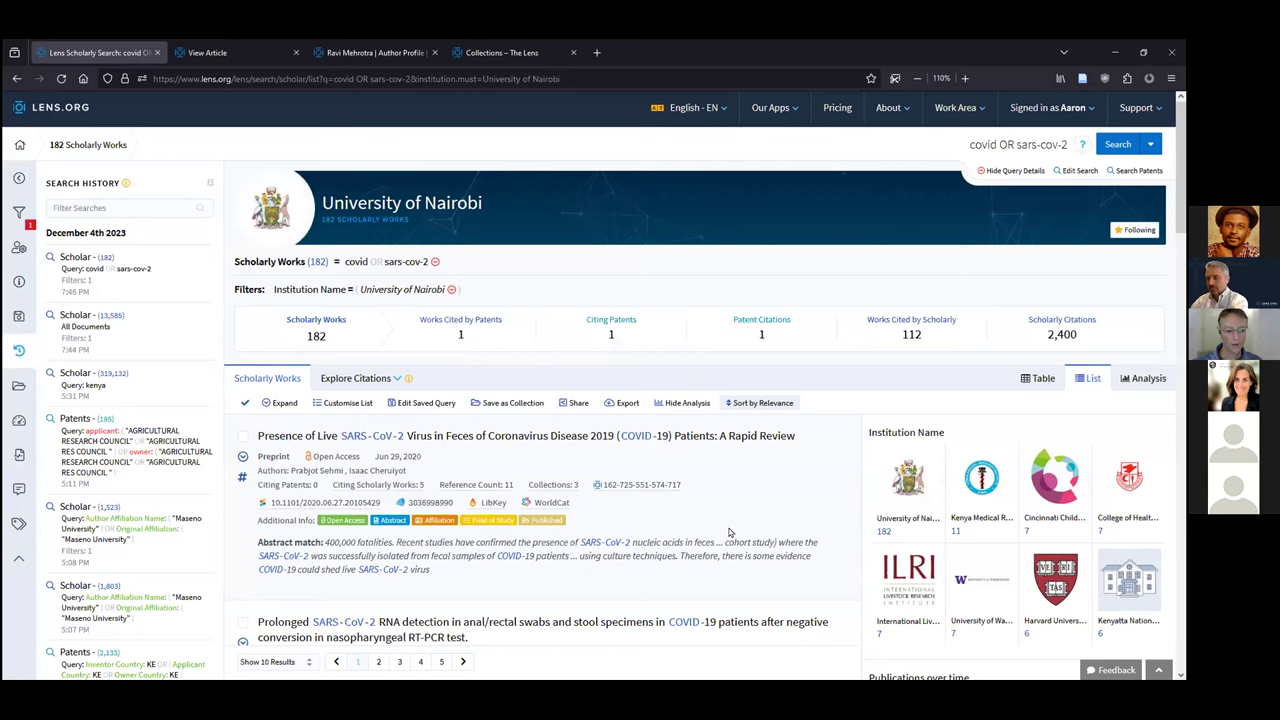
Show the list of saved queries and the account's work area overview
left_click(19, 318)
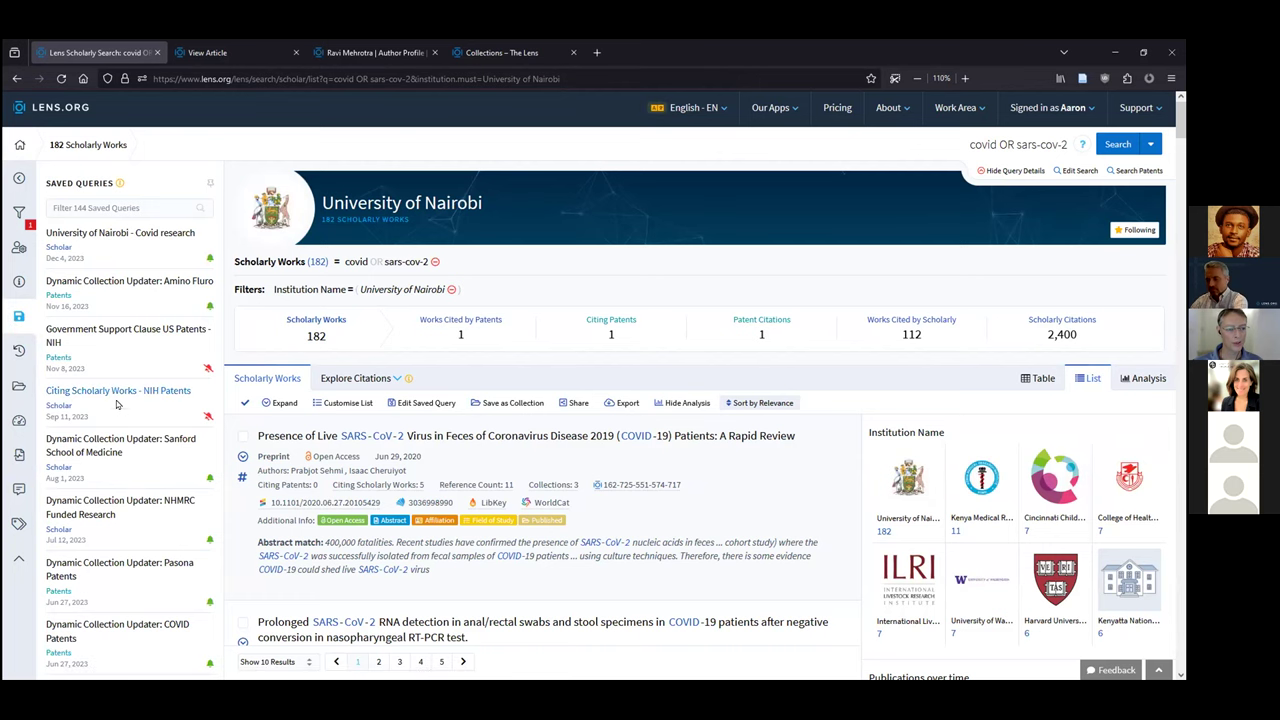
left_click(17, 248)
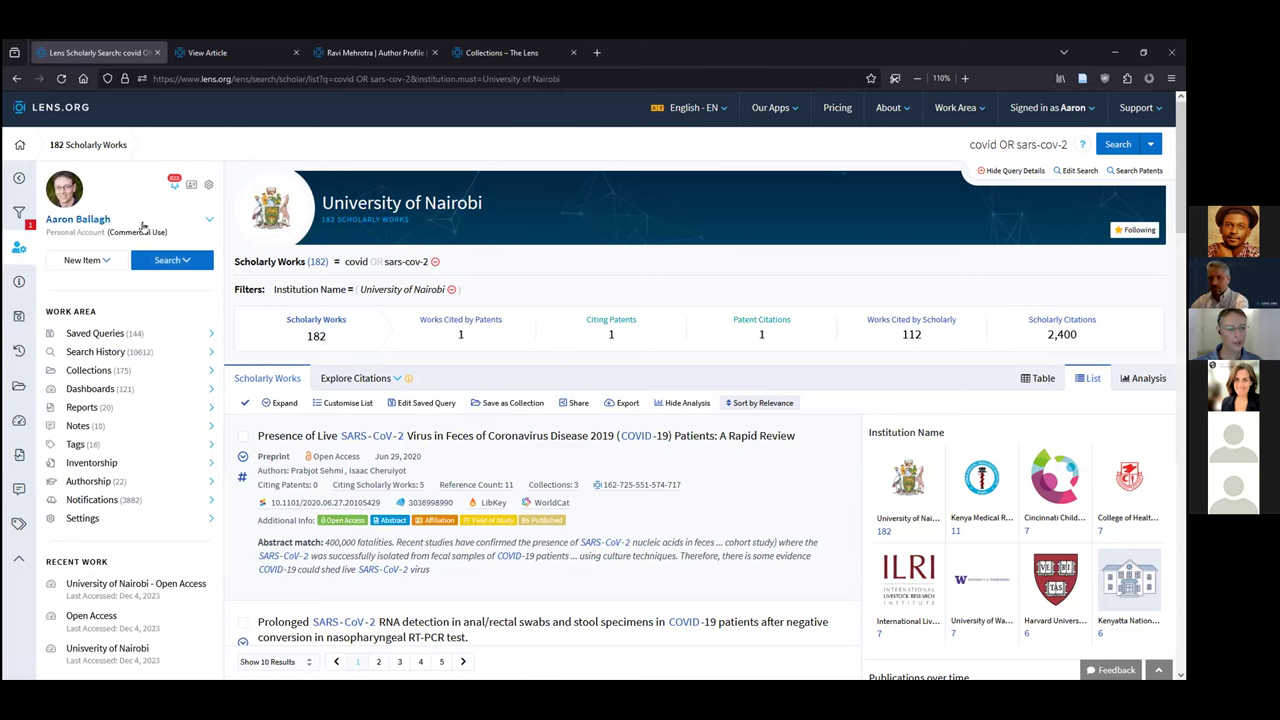
Look through the personal account options and the list of recent notifications
left_click(211, 222)
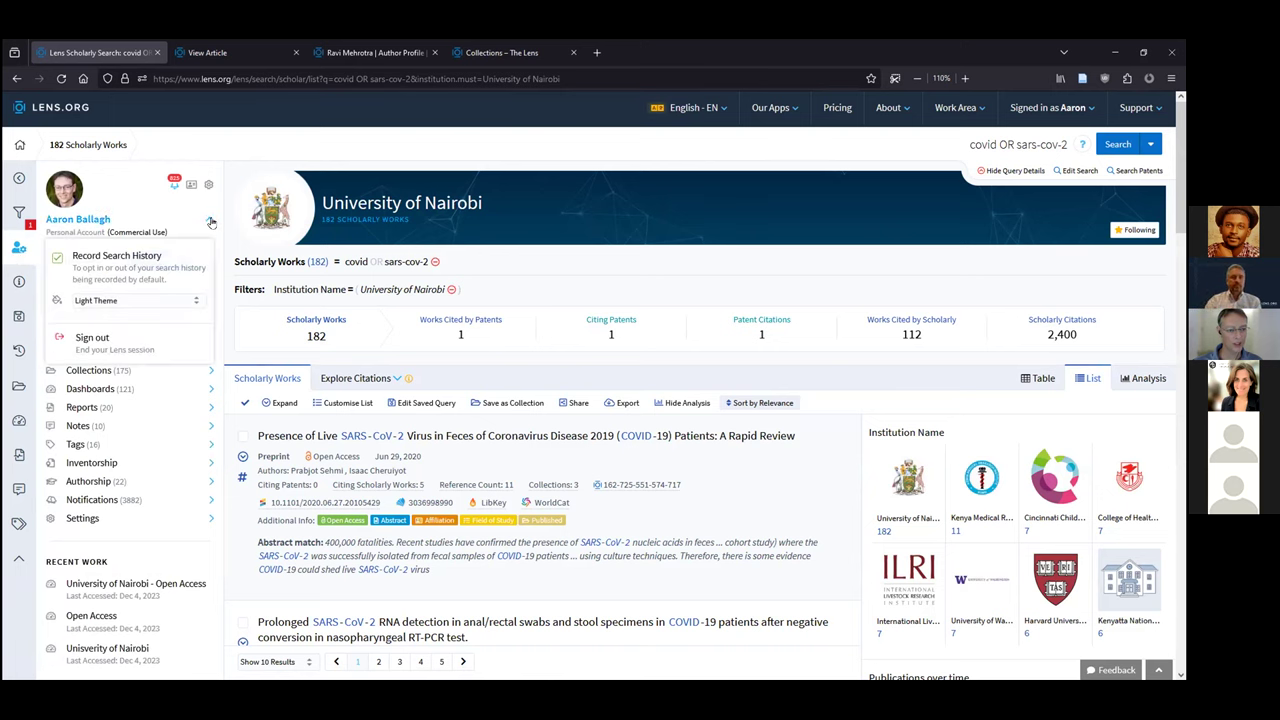
left_click(210, 220)
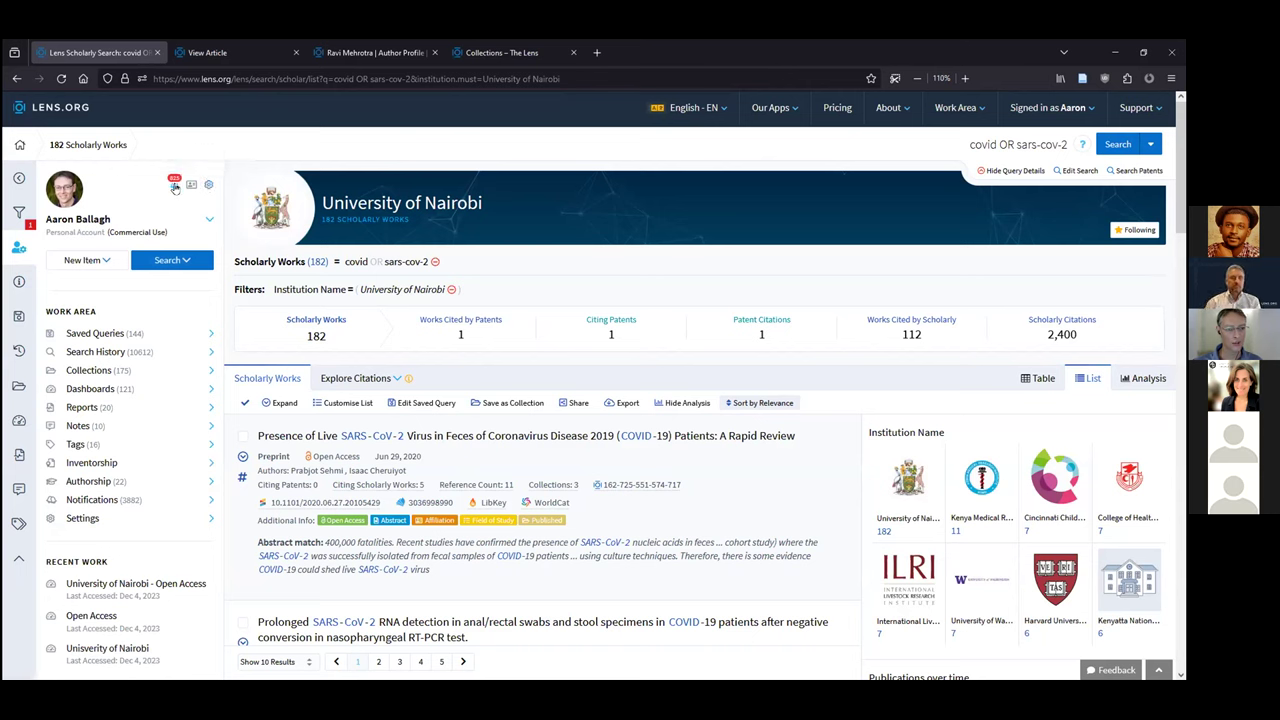
left_click(174, 186)
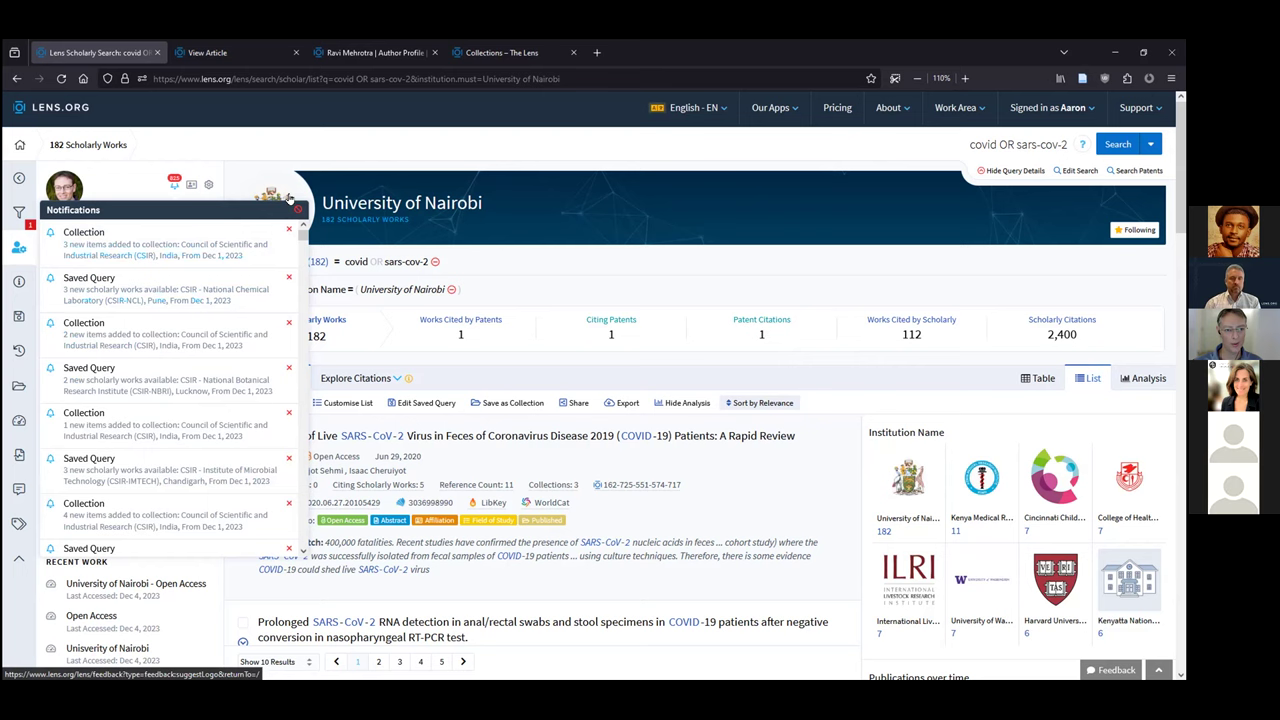
left_click(297, 213)
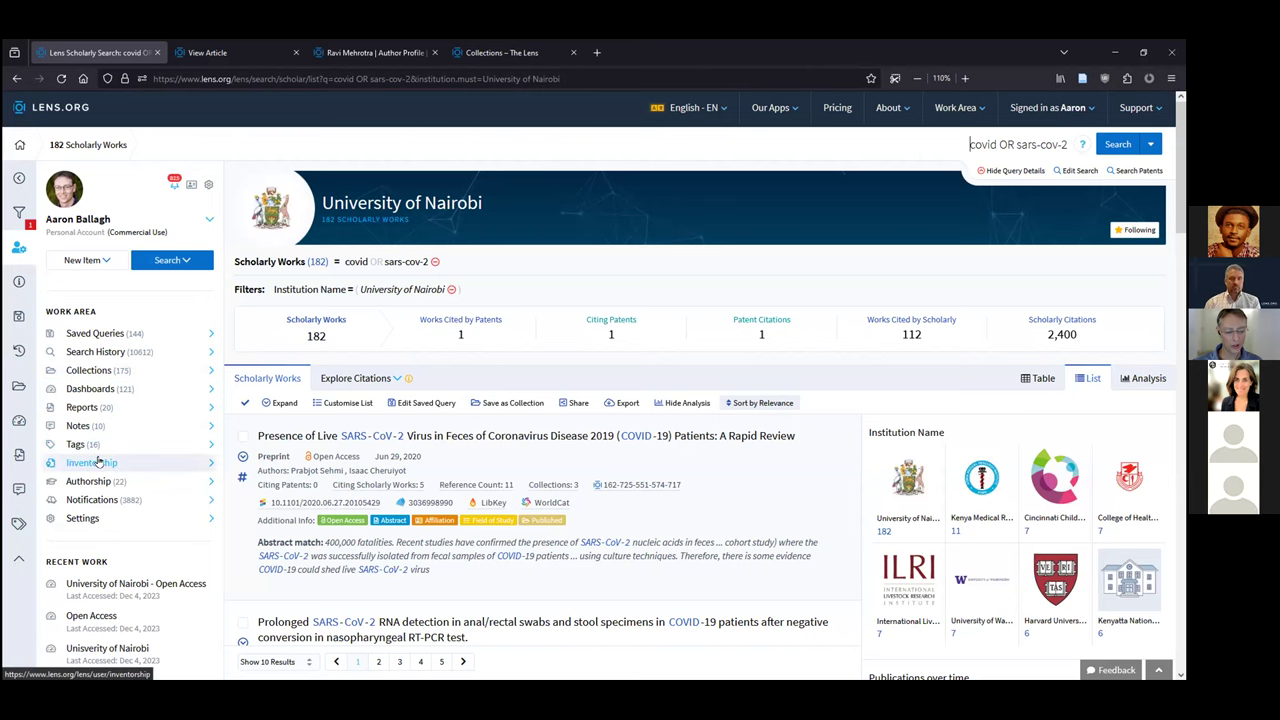
Review the editable settings of the saved query "University of Nairobi - Covid research" and close them without saving
left_click(90, 336)
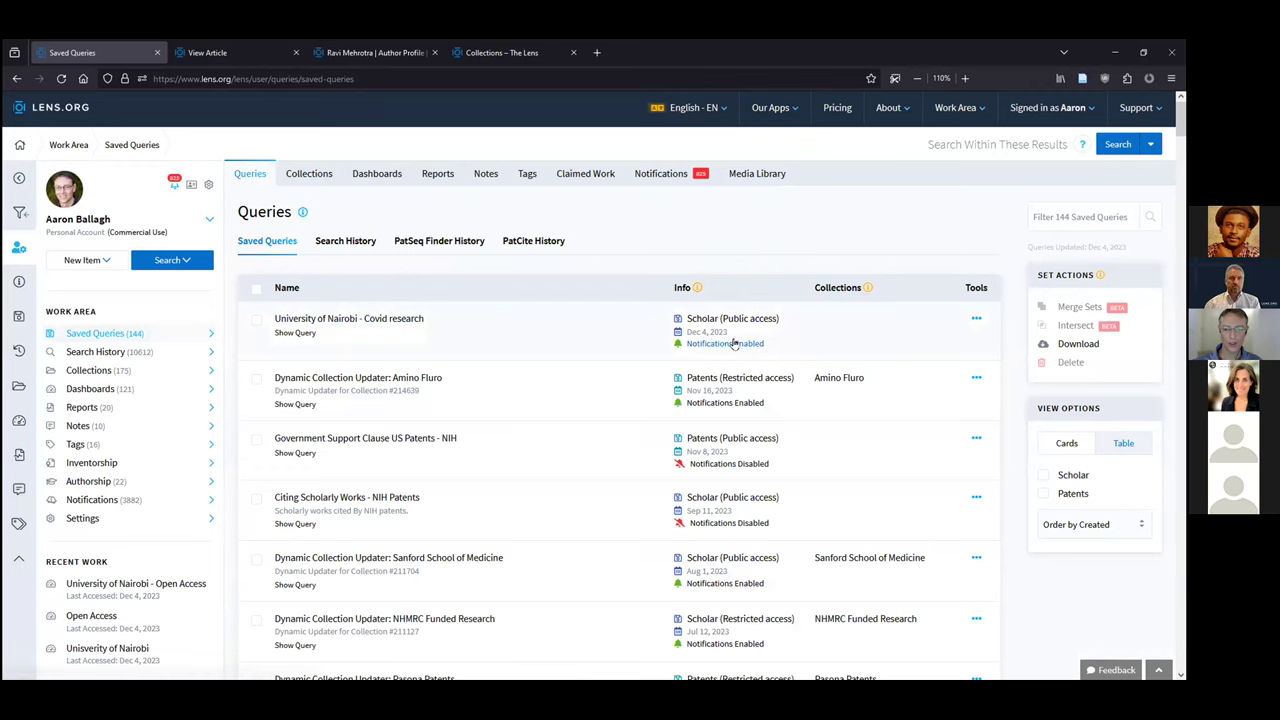
left_click(978, 320)
left_click(983, 346)
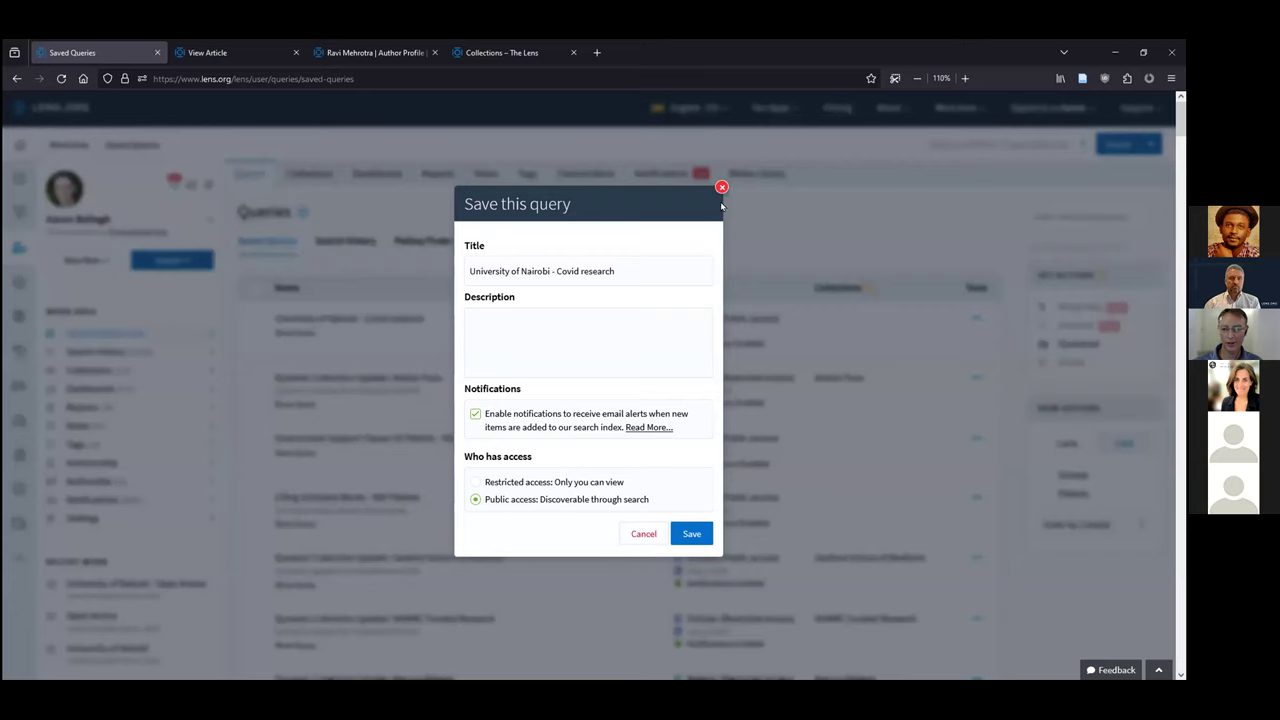
left_click(336, 372)
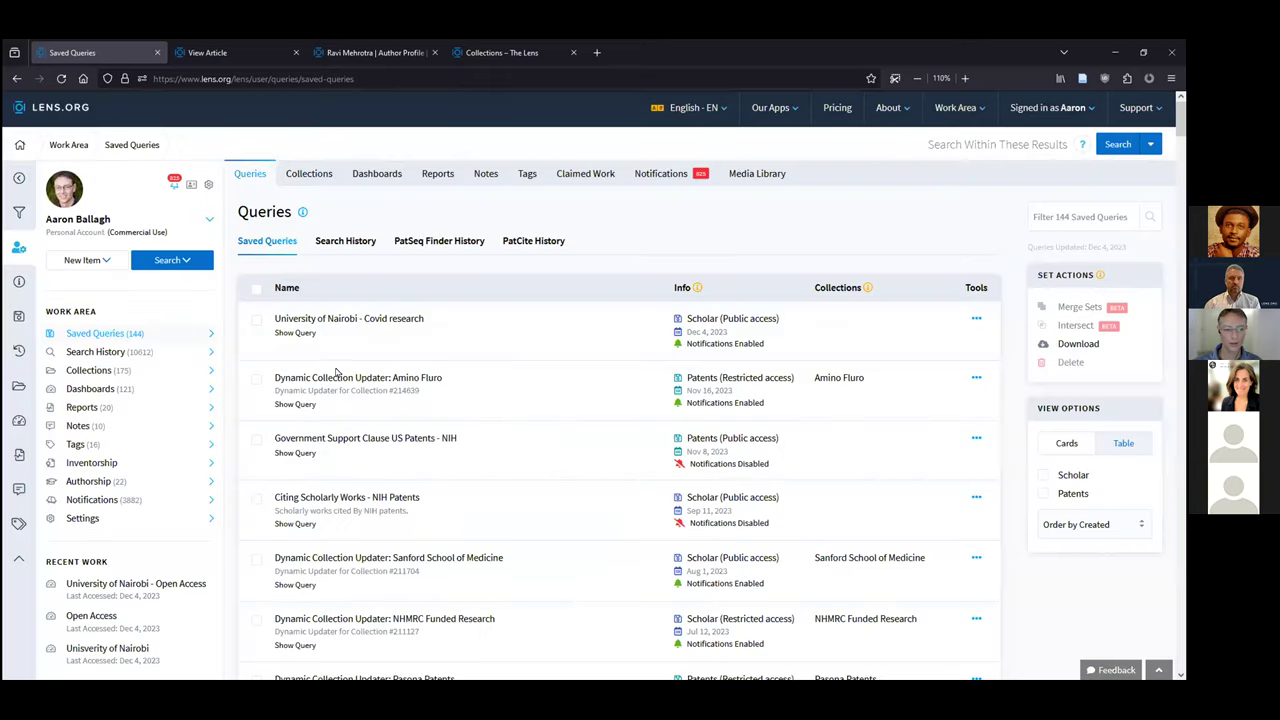
Look through the search history entries of the work area
left_click(345, 242)
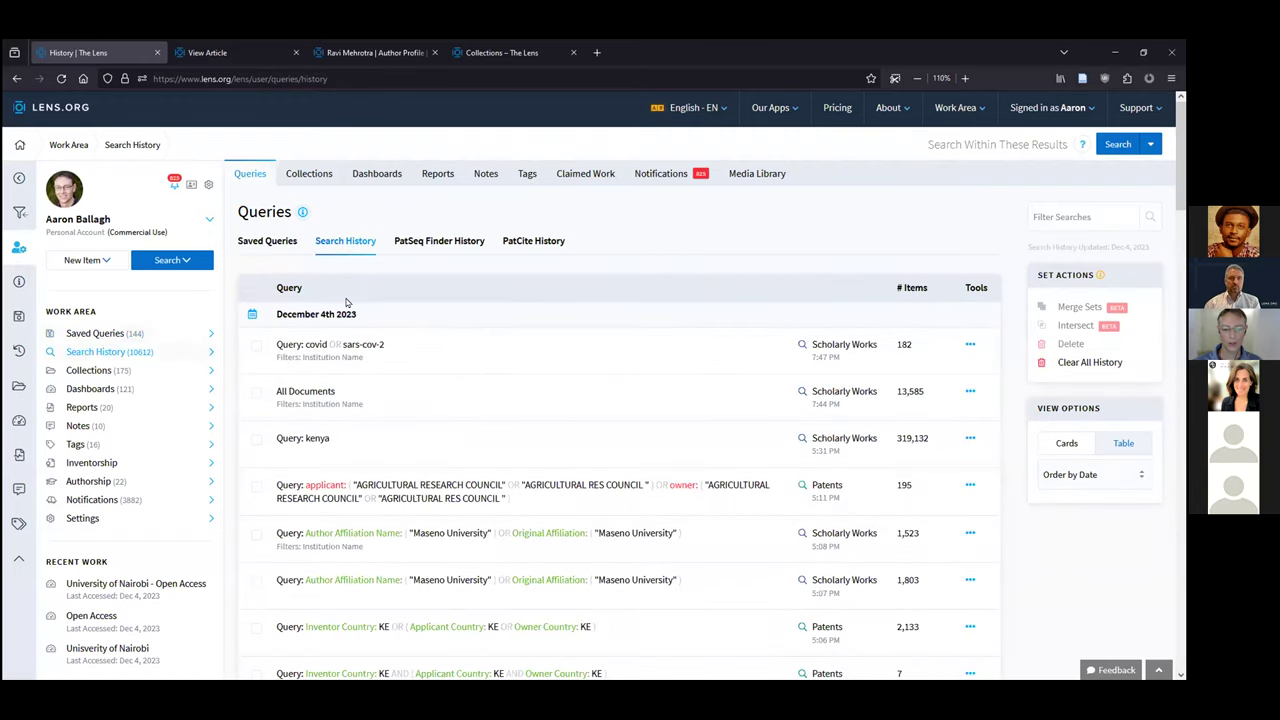
scroll(347, 302, "down", 2)
scroll(347, 302, "down", 2)
scroll(350, 308, "up", 4)
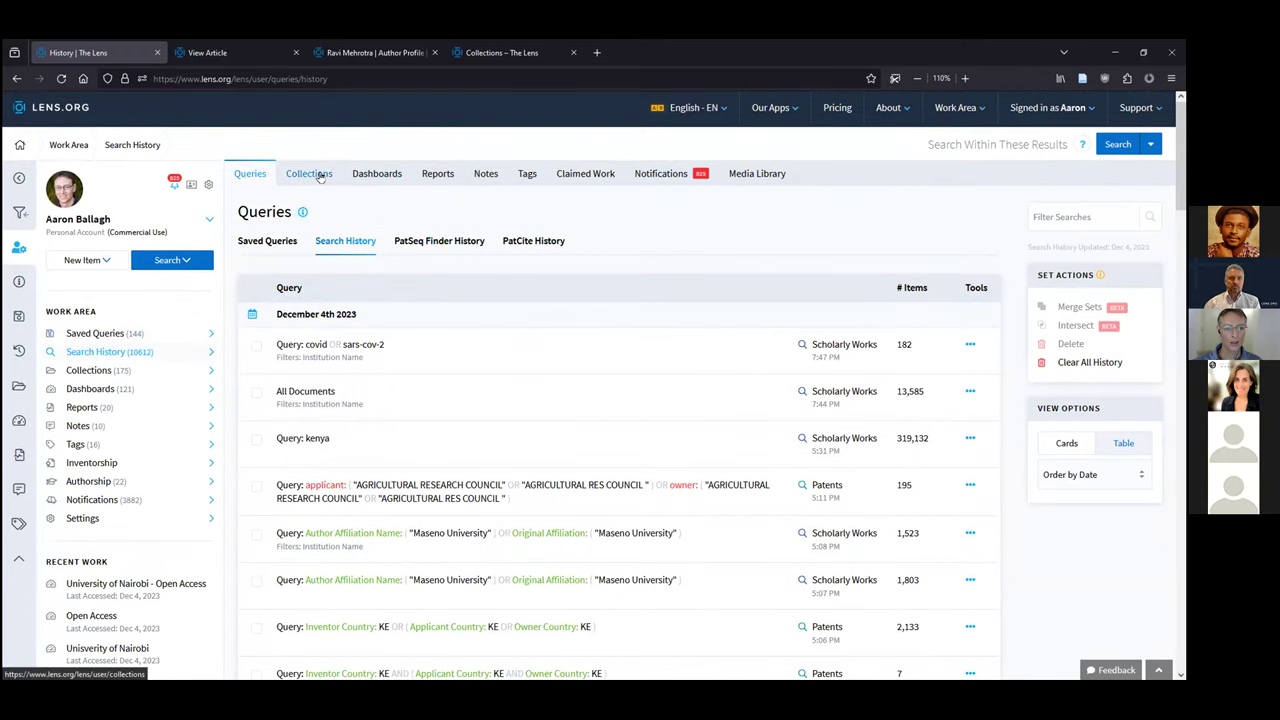
Reopen the results of the saved query "University of Nairobi - Covid research"
left_click(285, 243)
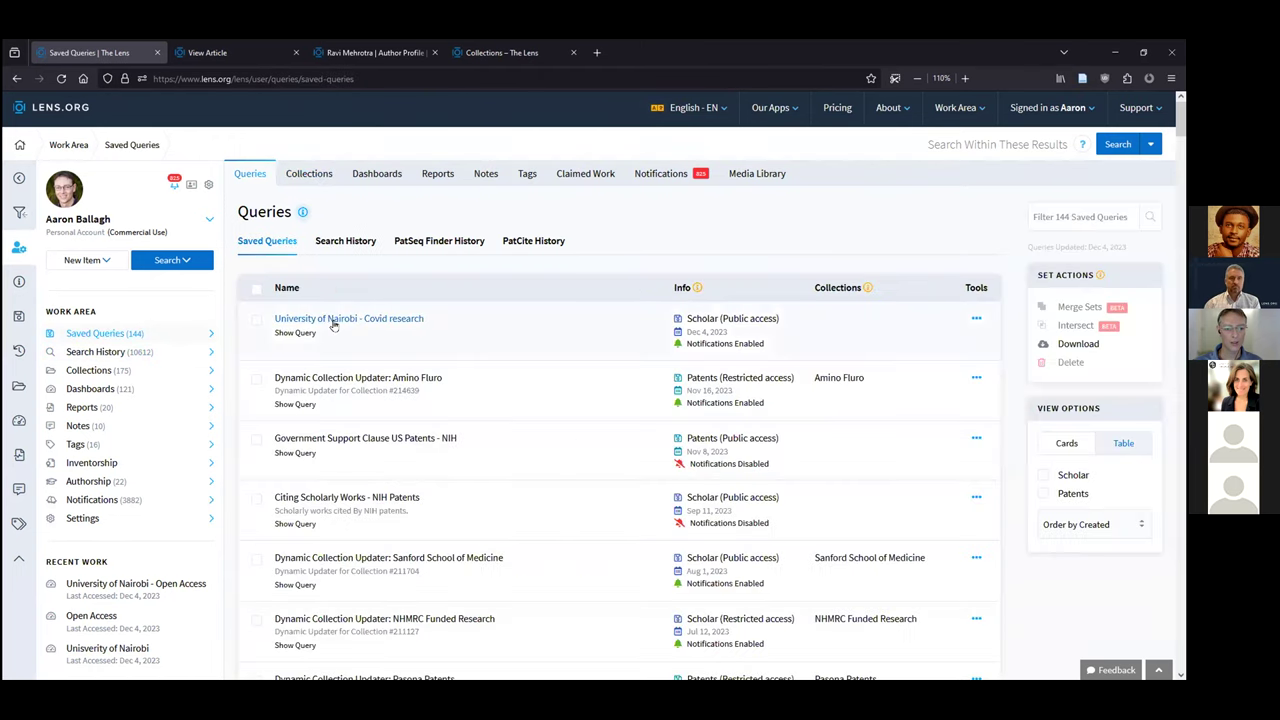
left_click(333, 318)
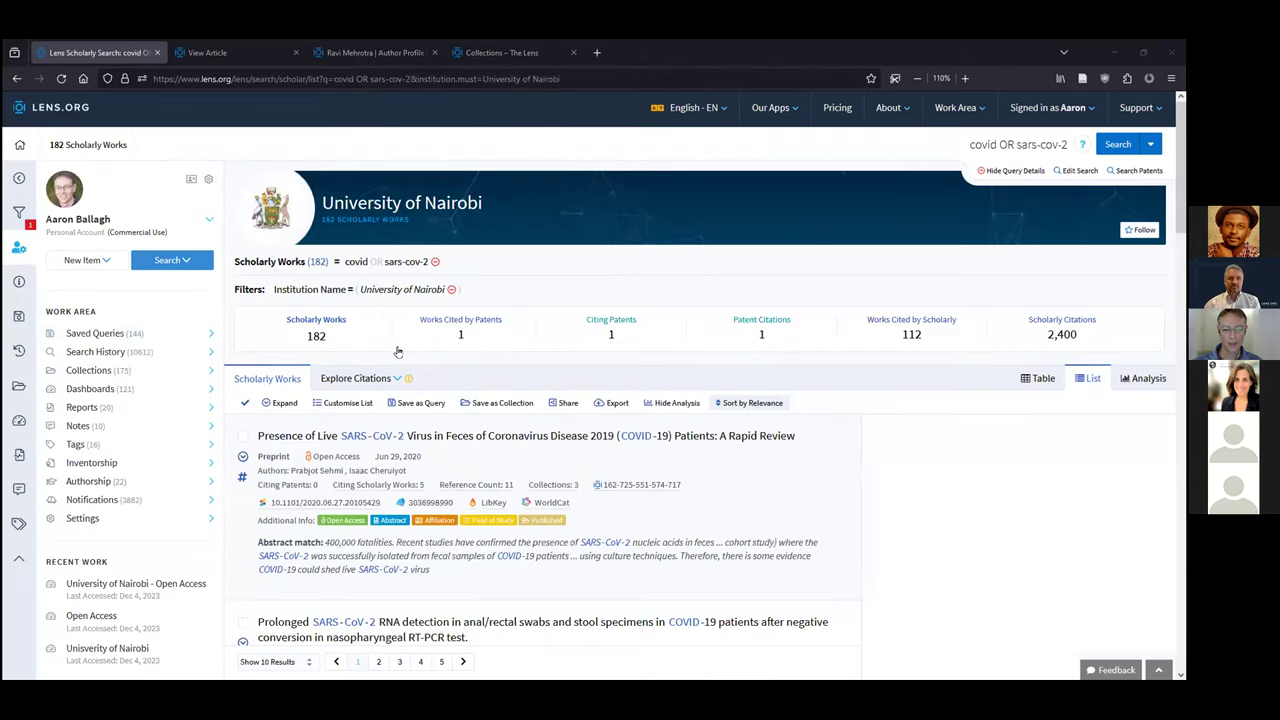
scroll(398, 351, "down", 1)
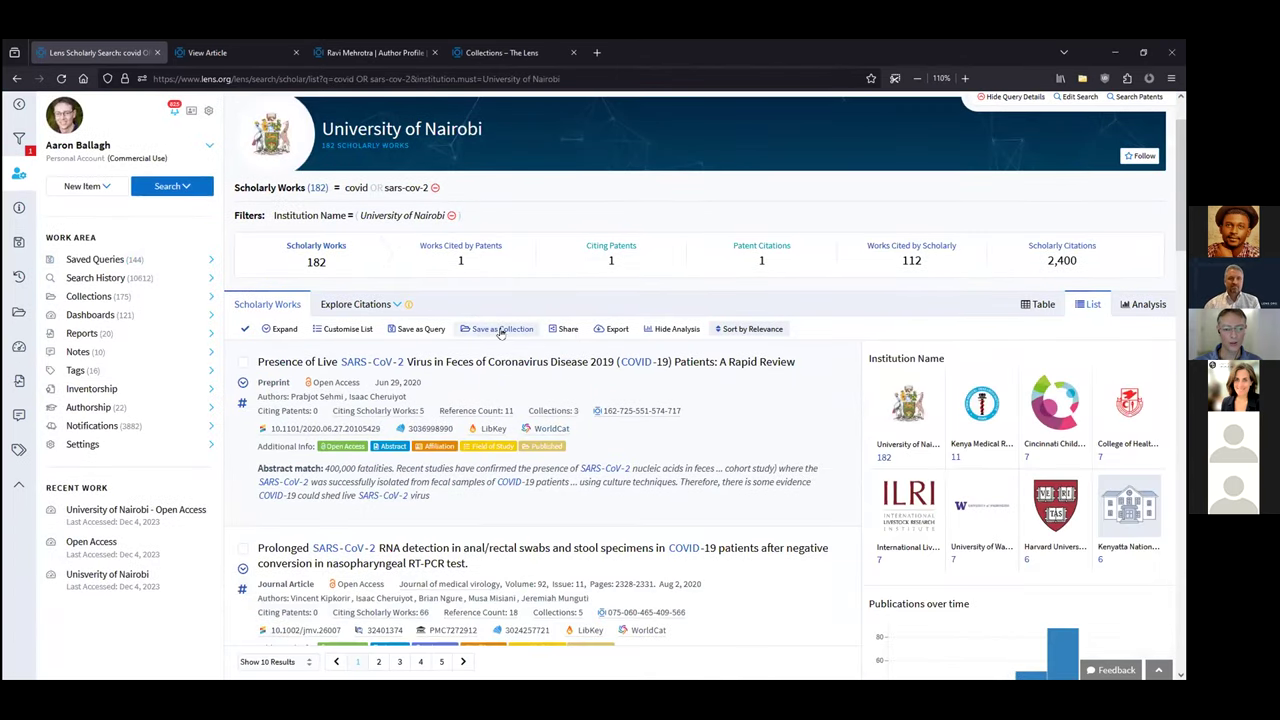
Select all results of the covid search to view the collection actions and clear the selection again
scroll(350, 341, "up", 1)
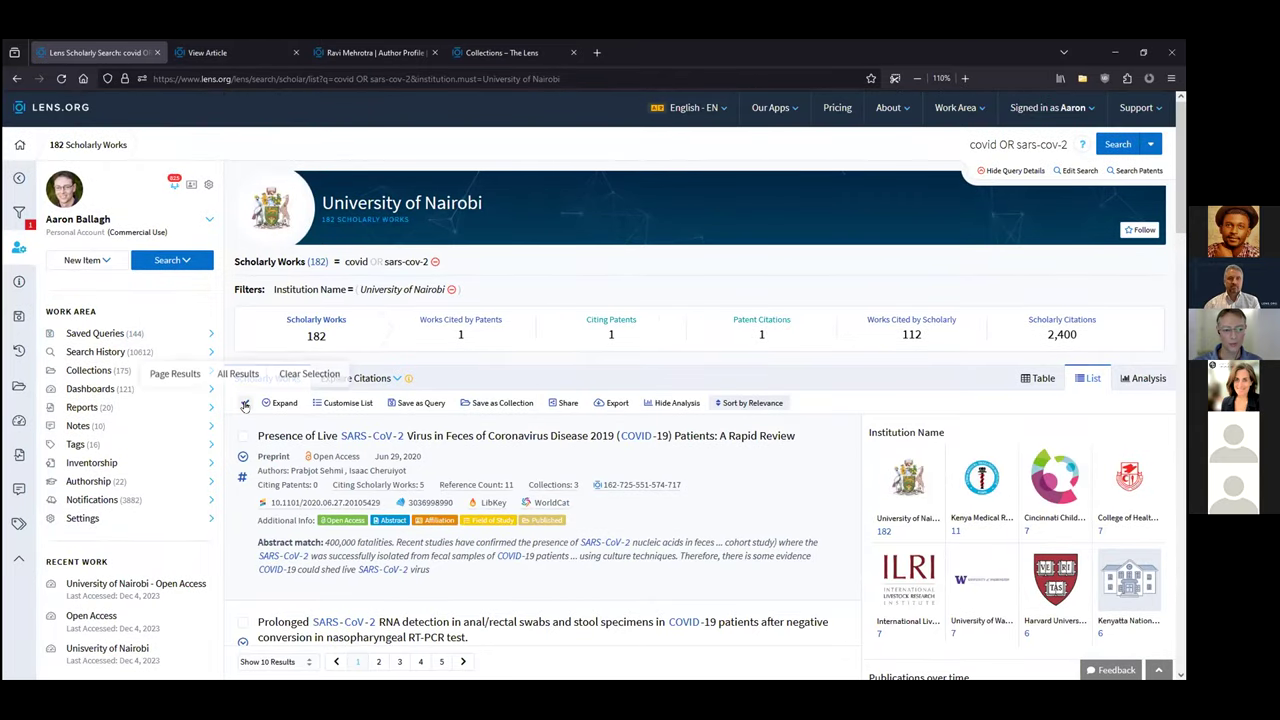
left_click(238, 373)
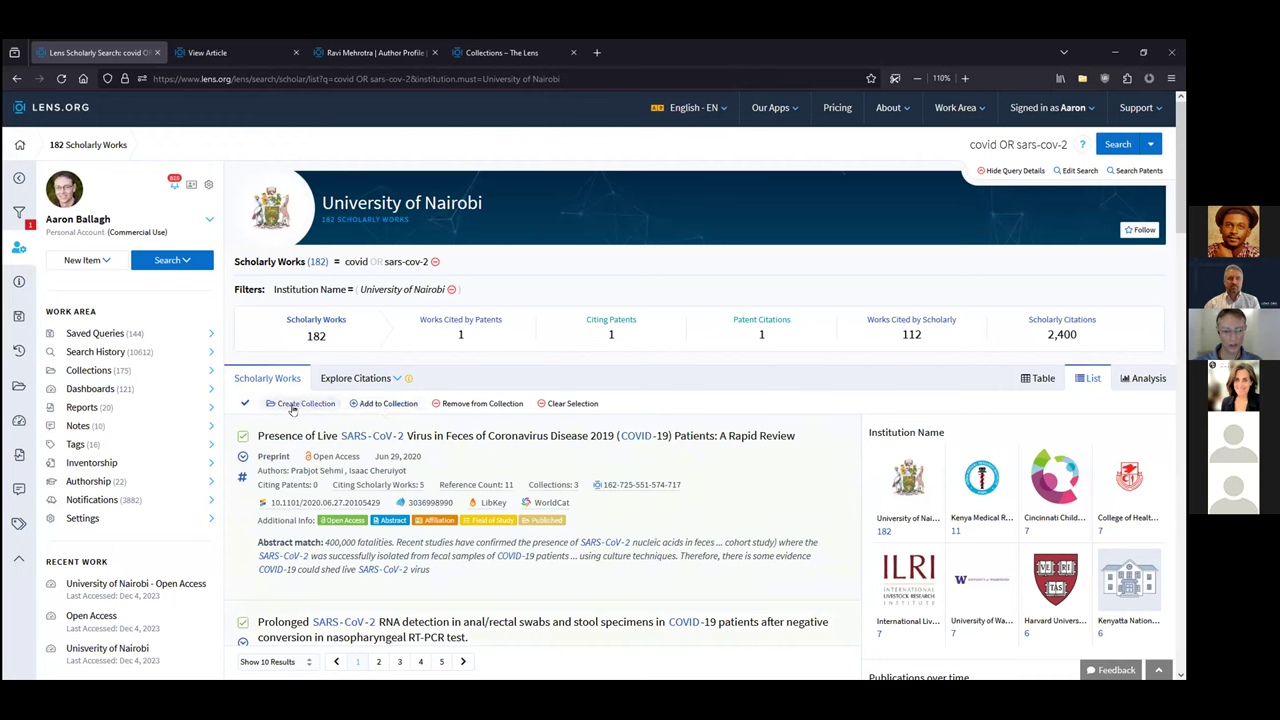
left_click(565, 405)
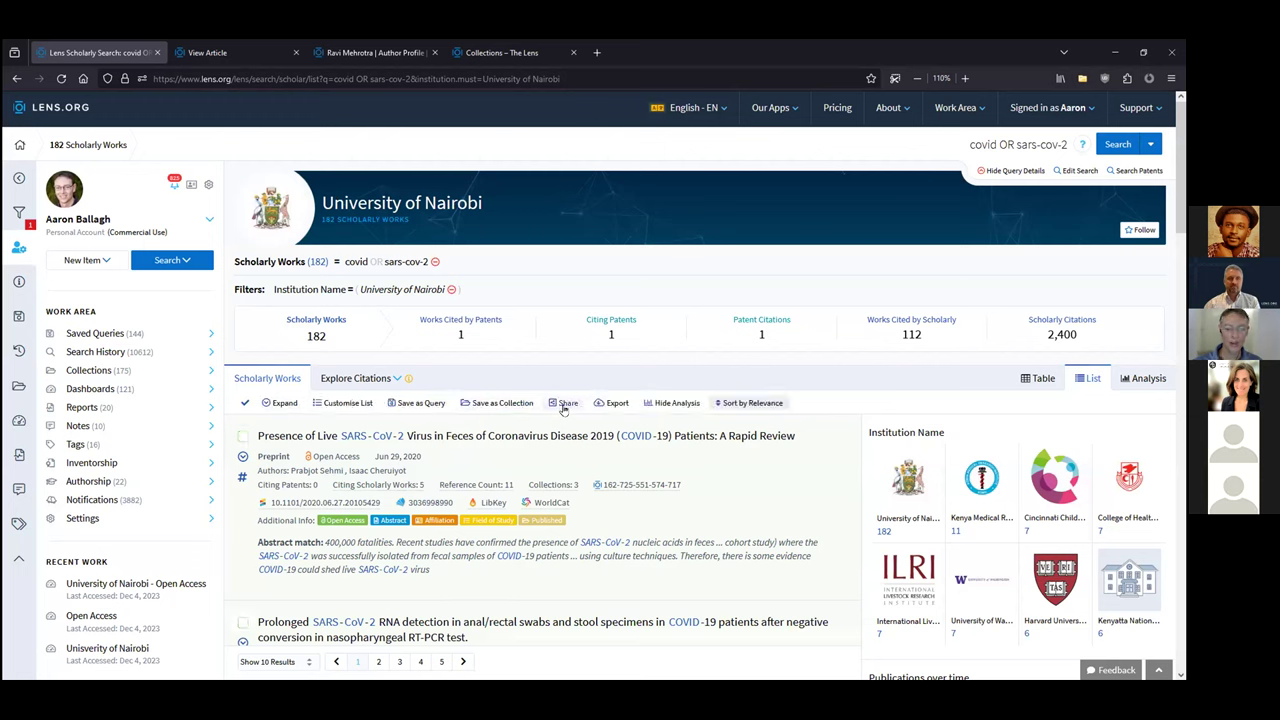
Start a new collection from the search results and title it "University of Nairobu - Covid research"
left_click(489, 403)
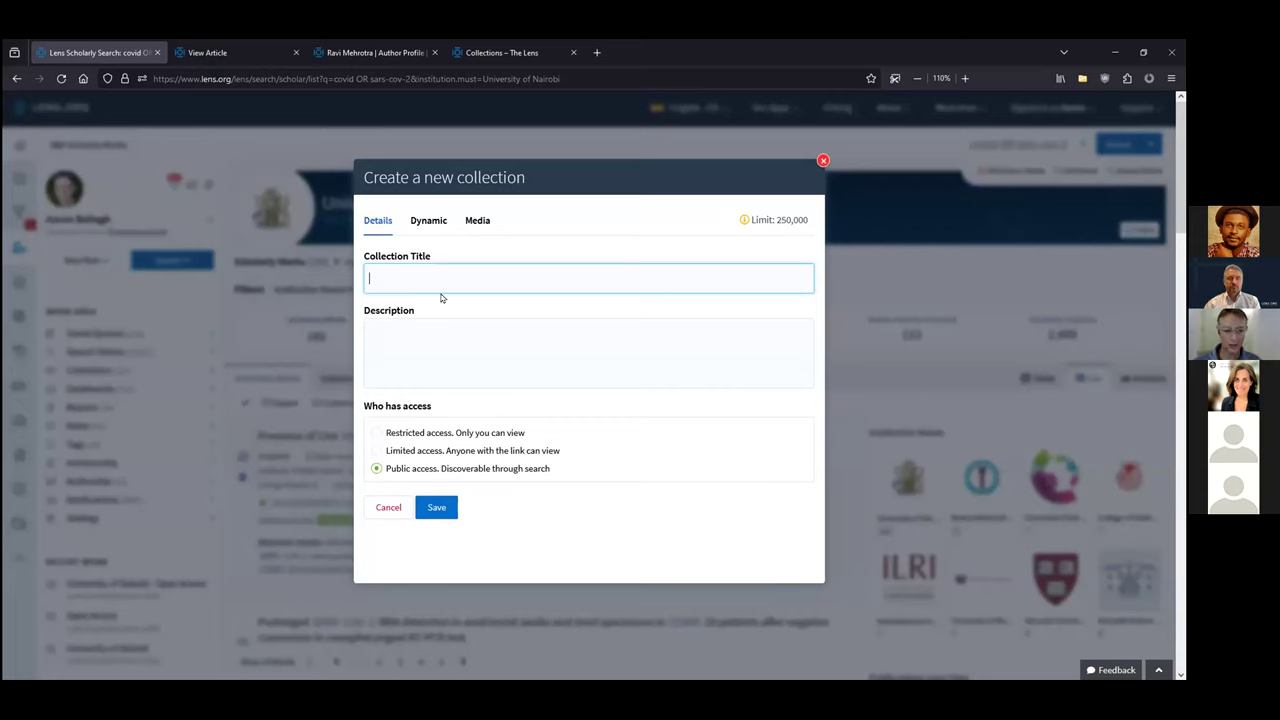
type("C")
type("N")
type("Uni")
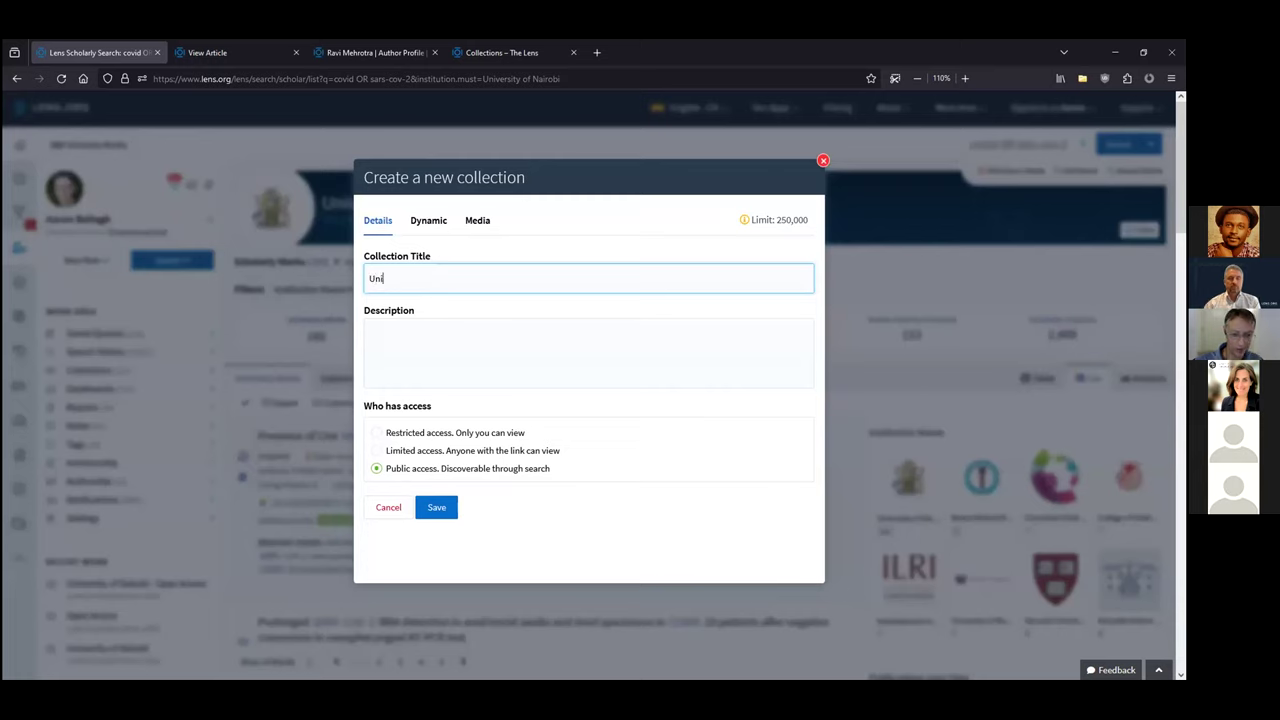
type("versity of Nairobu")
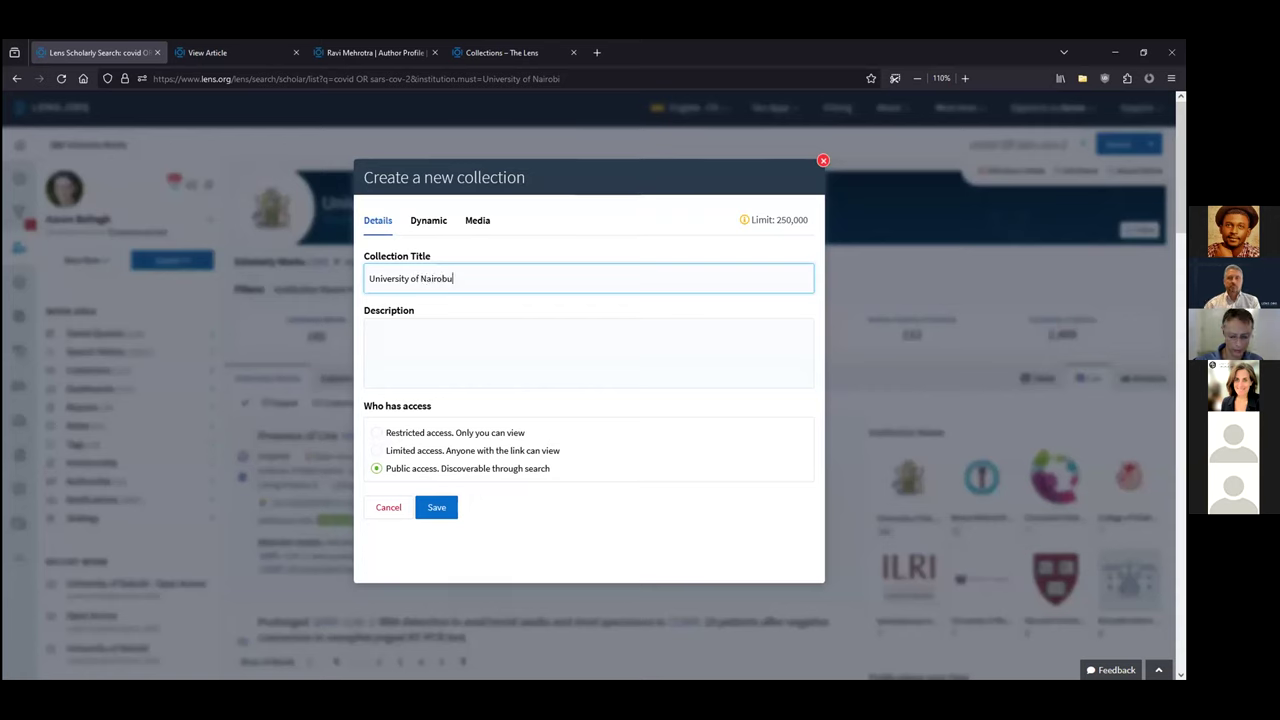
type(" - Covid research")
left_click(516, 382)
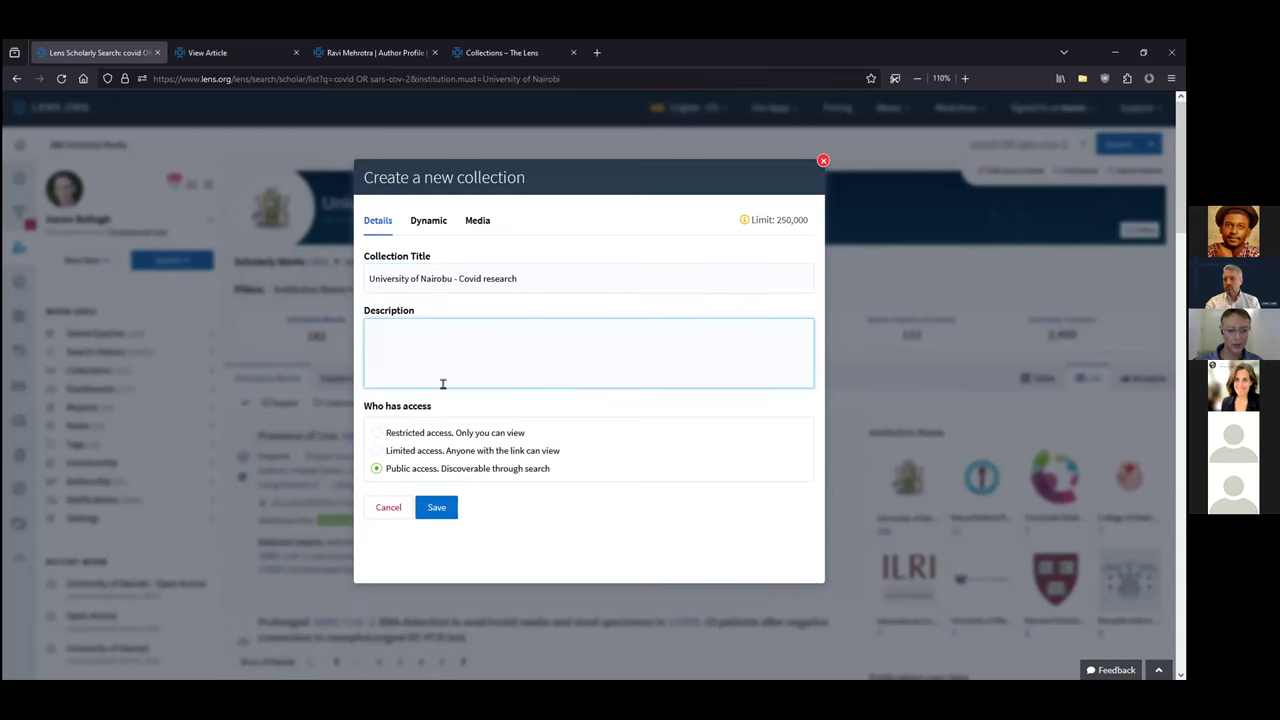
Make the new collection dynamic so it updates automatically from this query
left_click(428, 221)
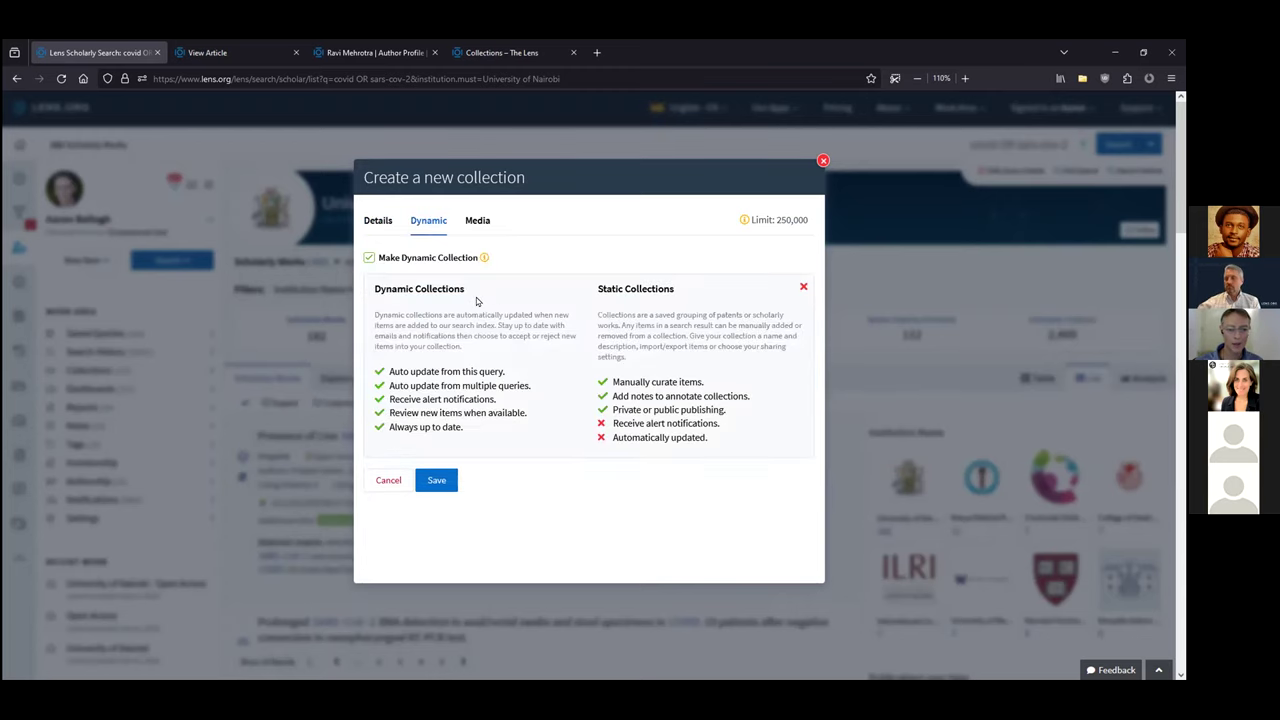
left_click(370, 258)
mouse_move(484, 258)
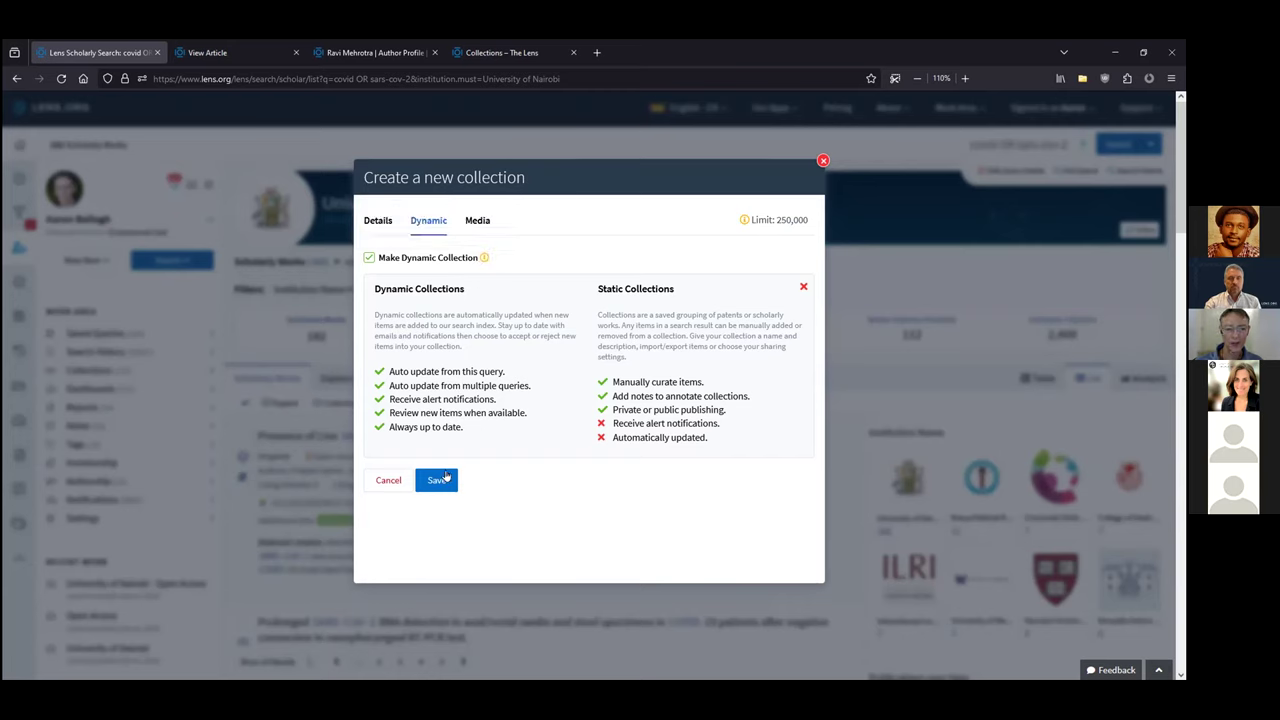
Choose the University of Nairobi crest from the media library, display it as the collection avatar, and save the collection
left_click(486, 221)
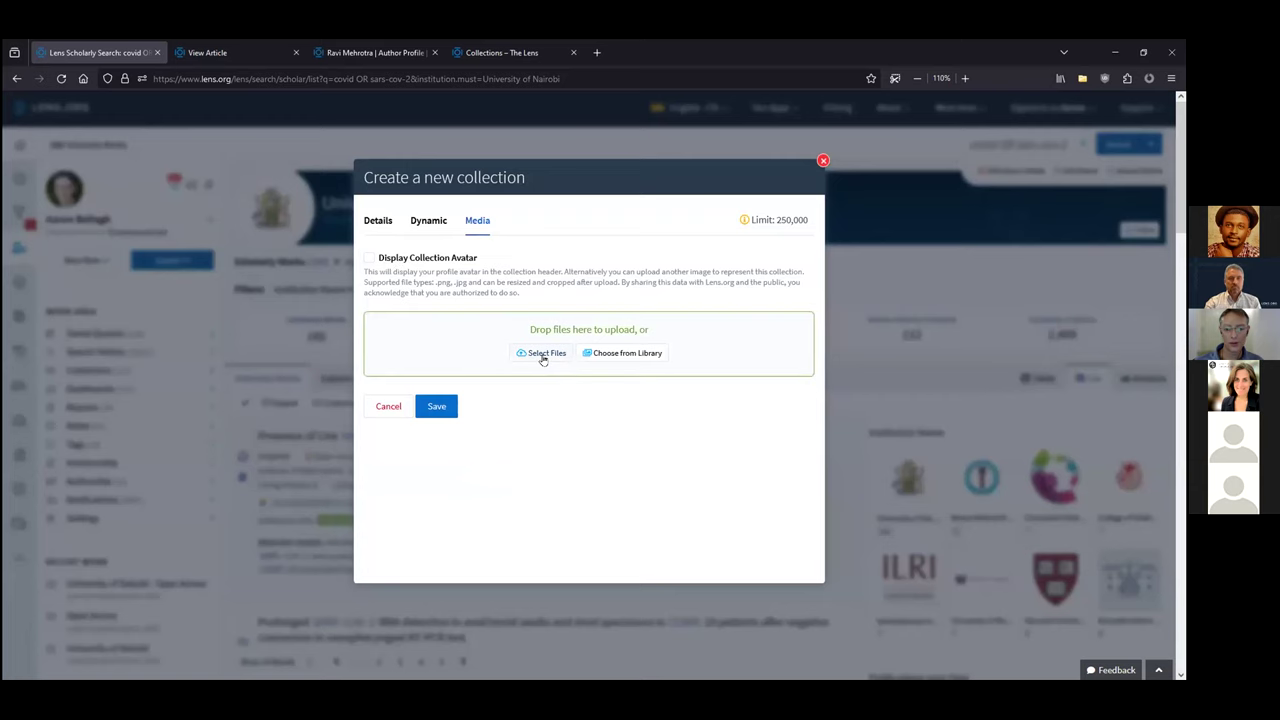
left_click(602, 353)
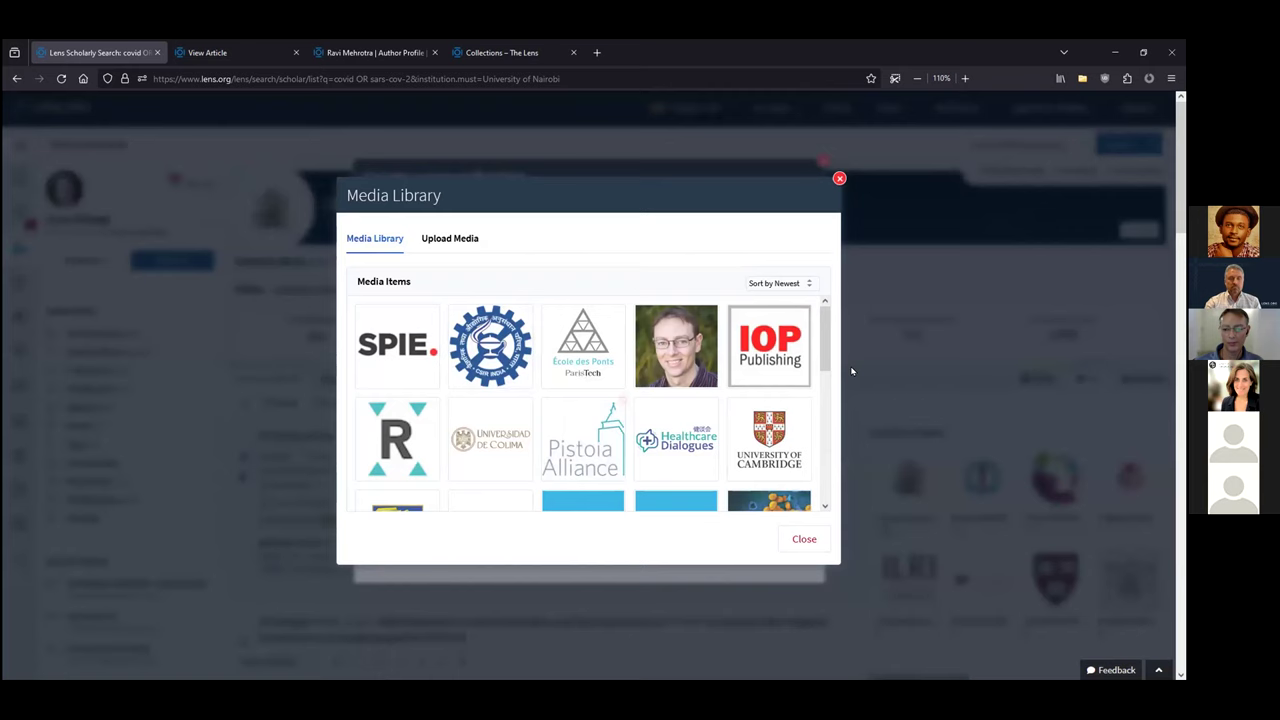
scroll(828, 336, "down", 2)
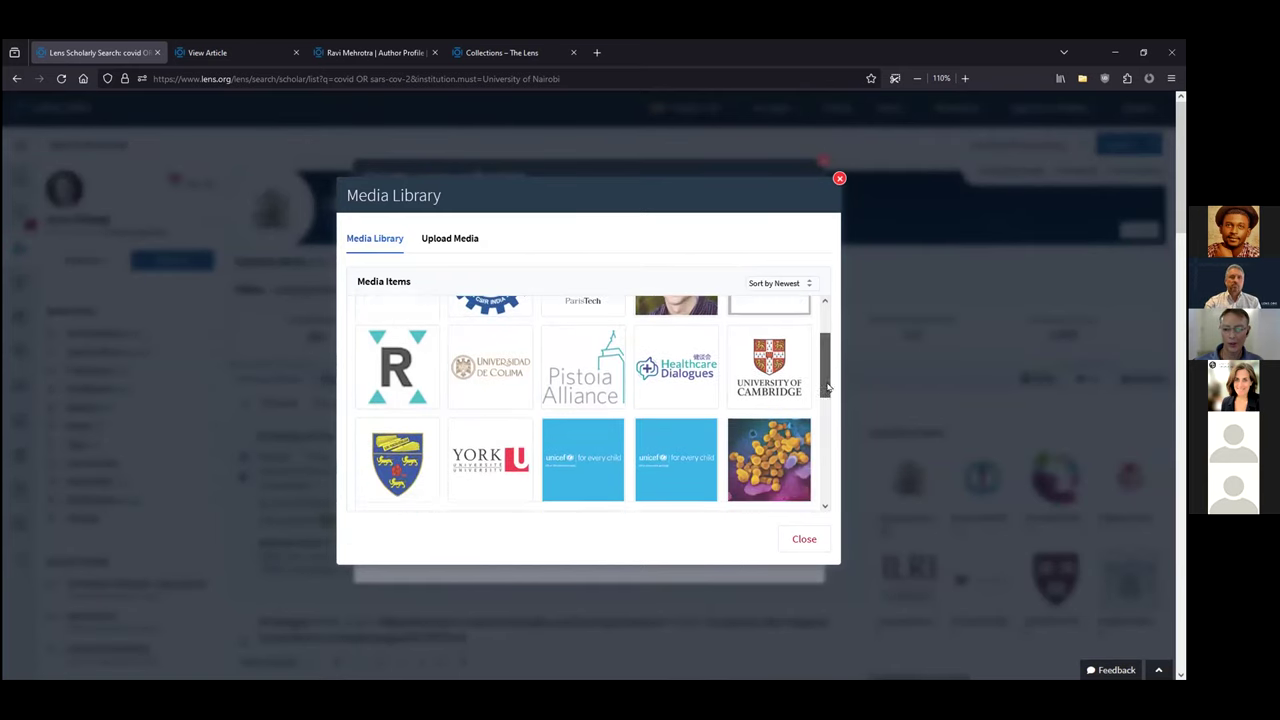
left_click_drag(828, 388, 825, 502)
left_click(668, 470)
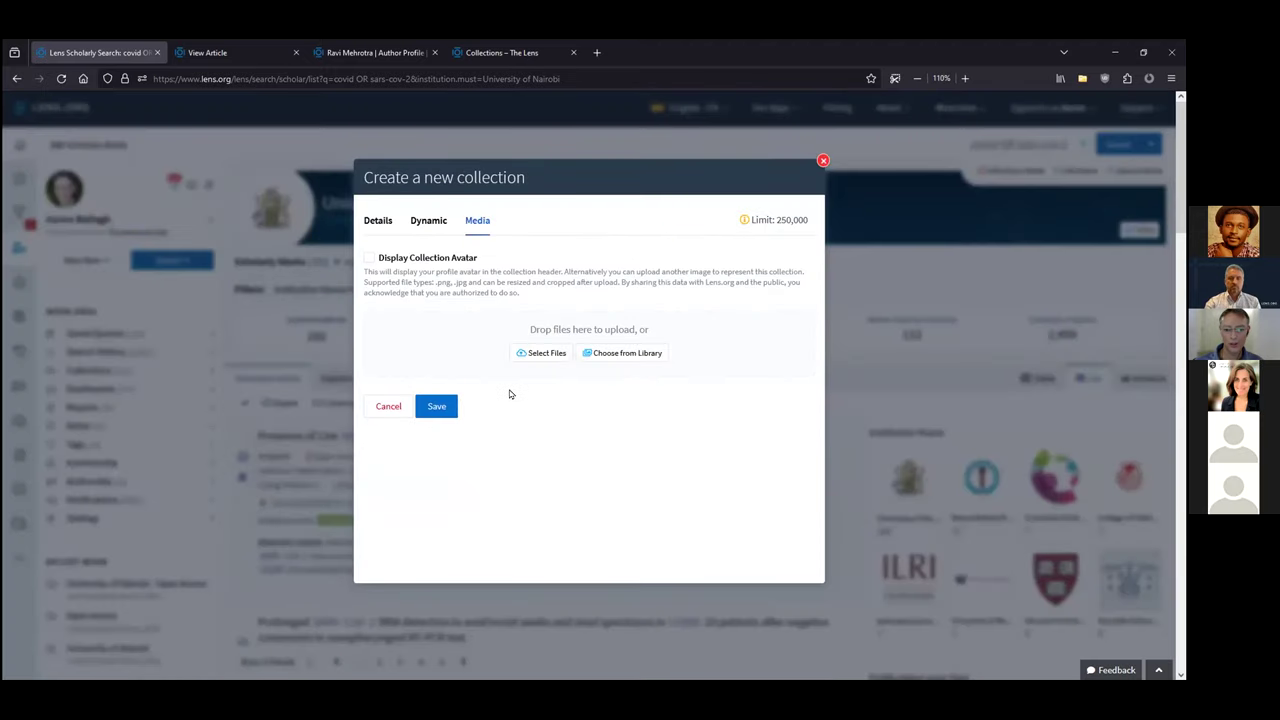
left_click(370, 258)
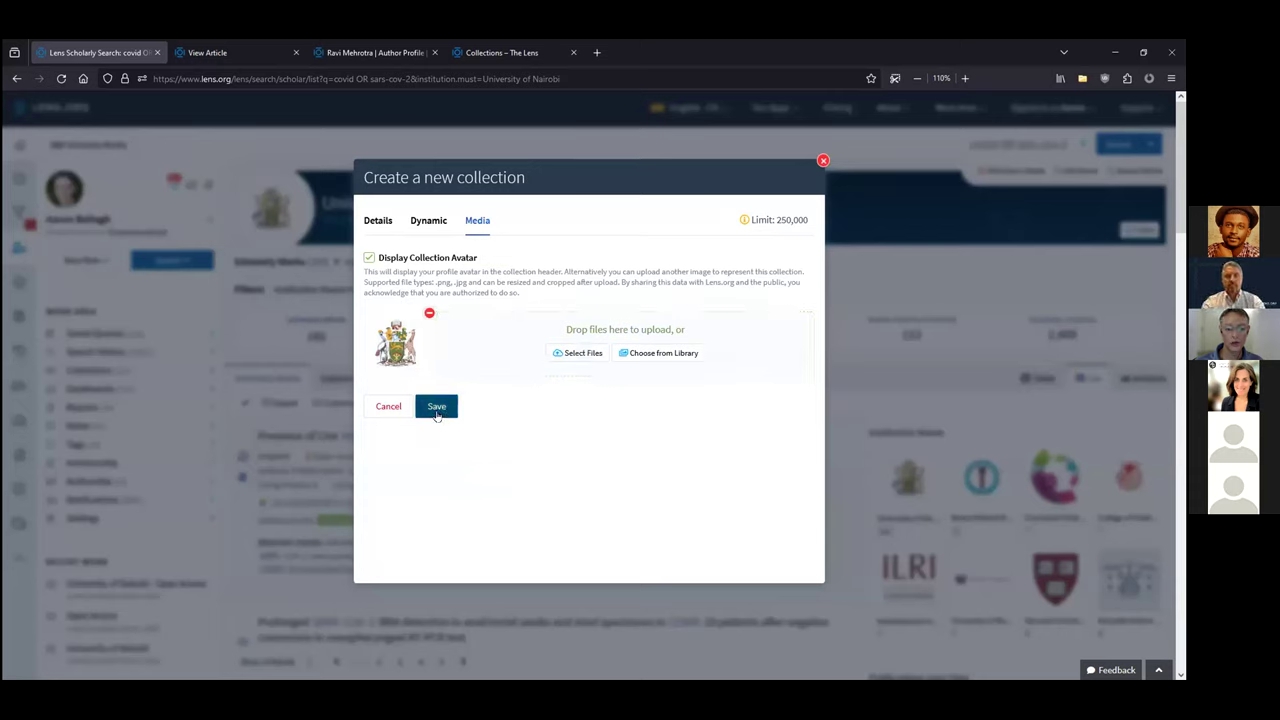
left_click(436, 412)
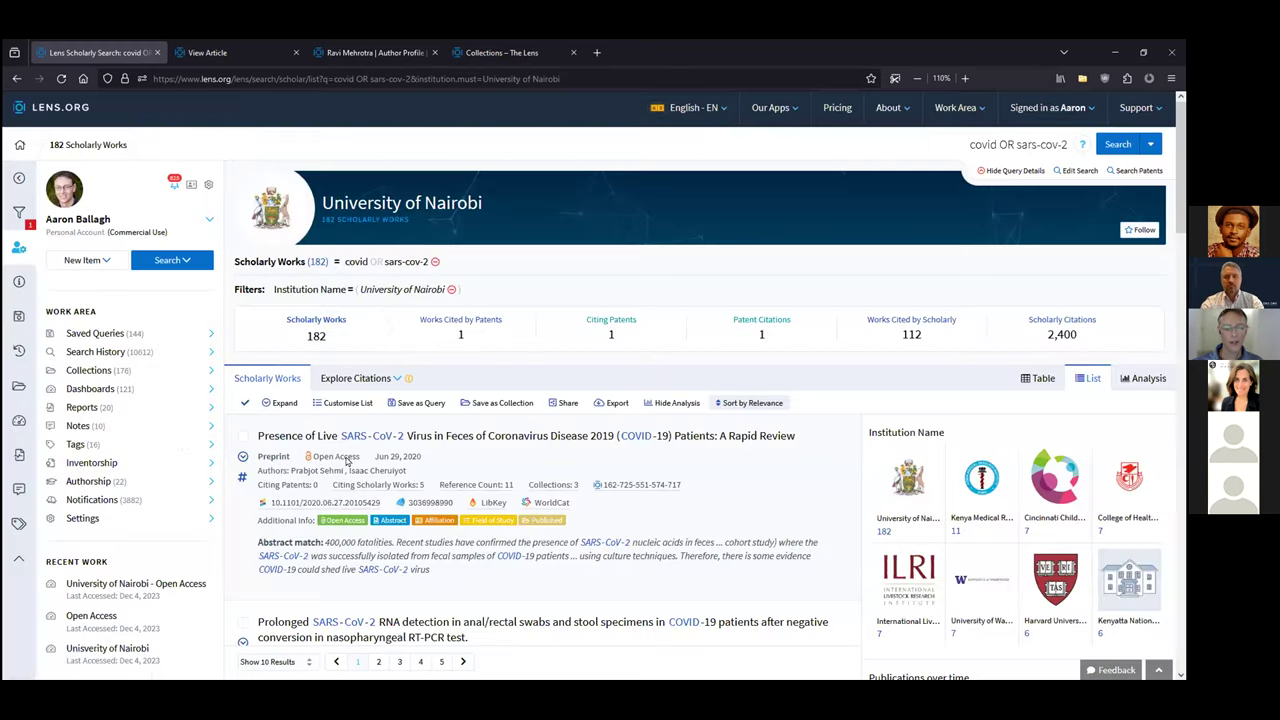
Check the new collection and its linked Dynamic Collection Updater query in the collections and saved queries lists
left_click(113, 372)
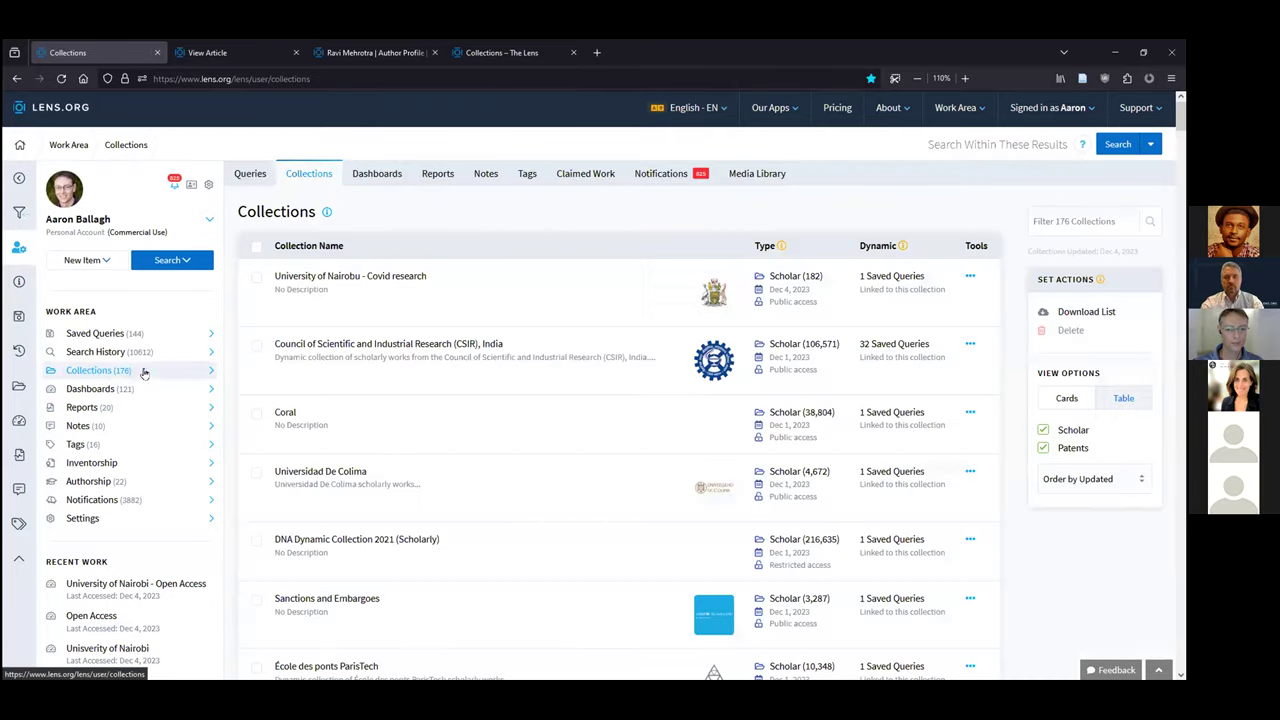
key("alt")
key("alt")
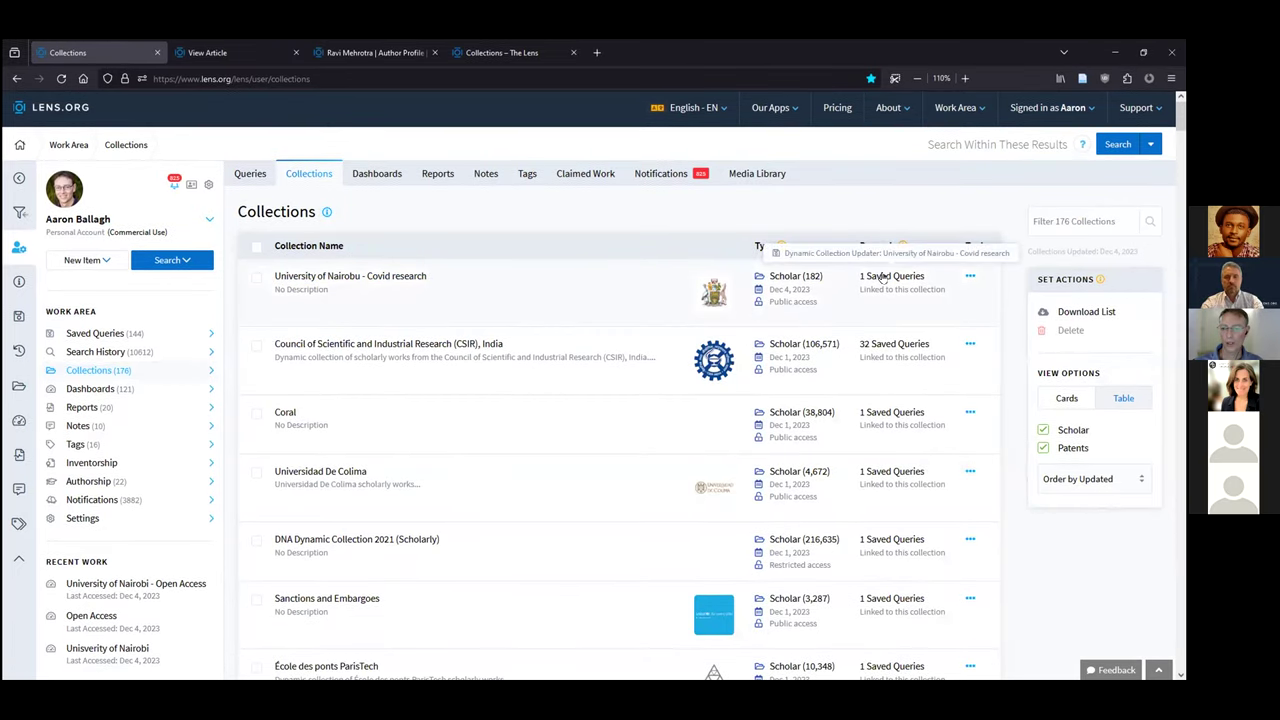
left_click(252, 176)
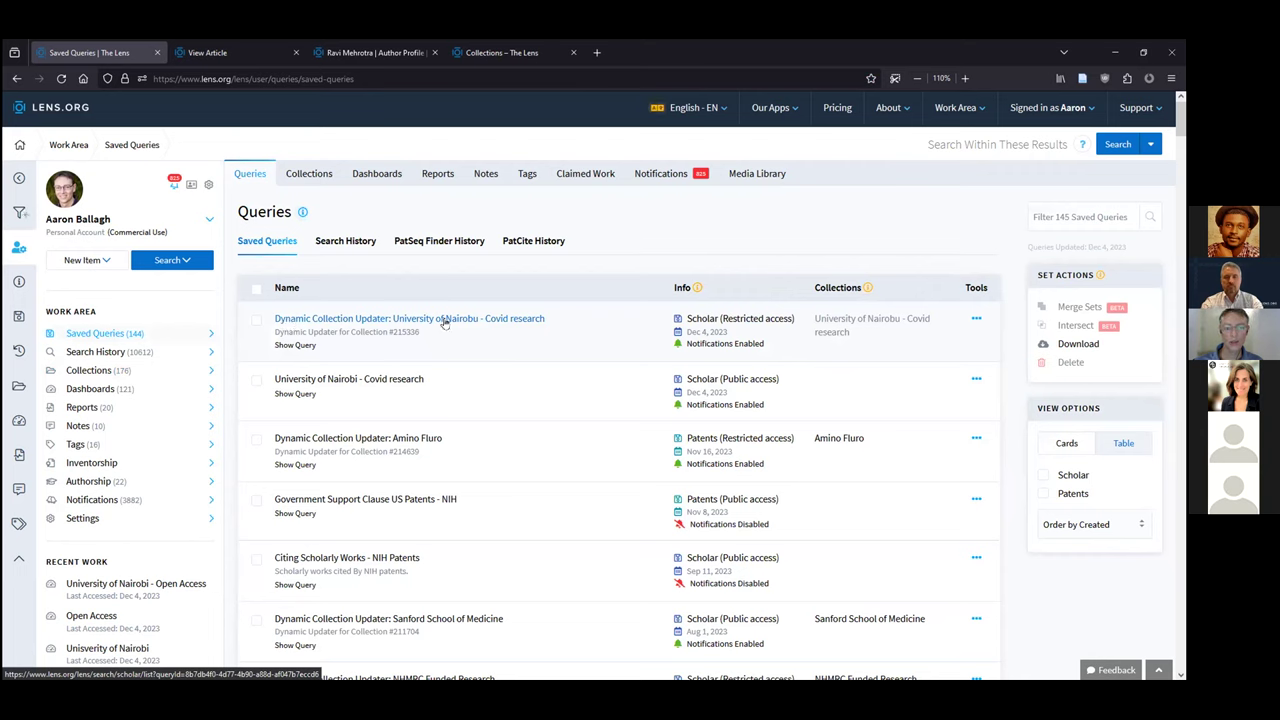
left_click(843, 323)
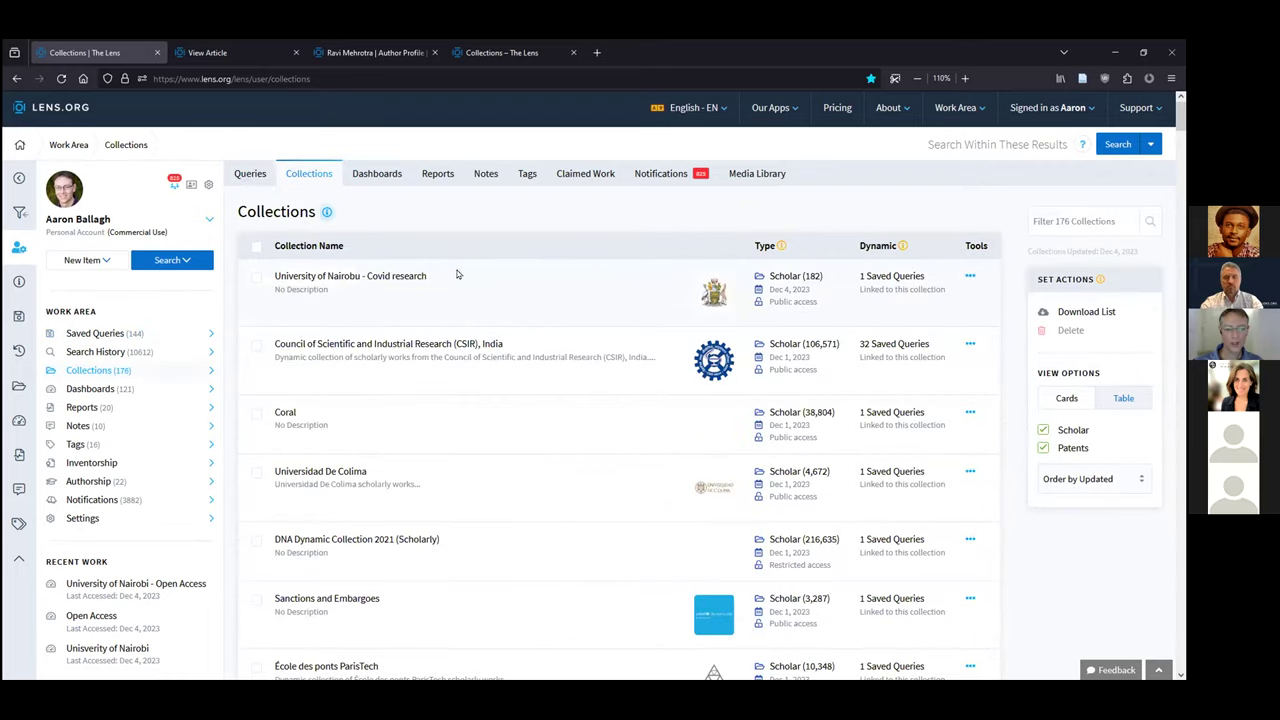
Review the editable title, description and access settings of the "University of Nairobu - Covid research" collection, and leave them unsaved
left_click(971, 276)
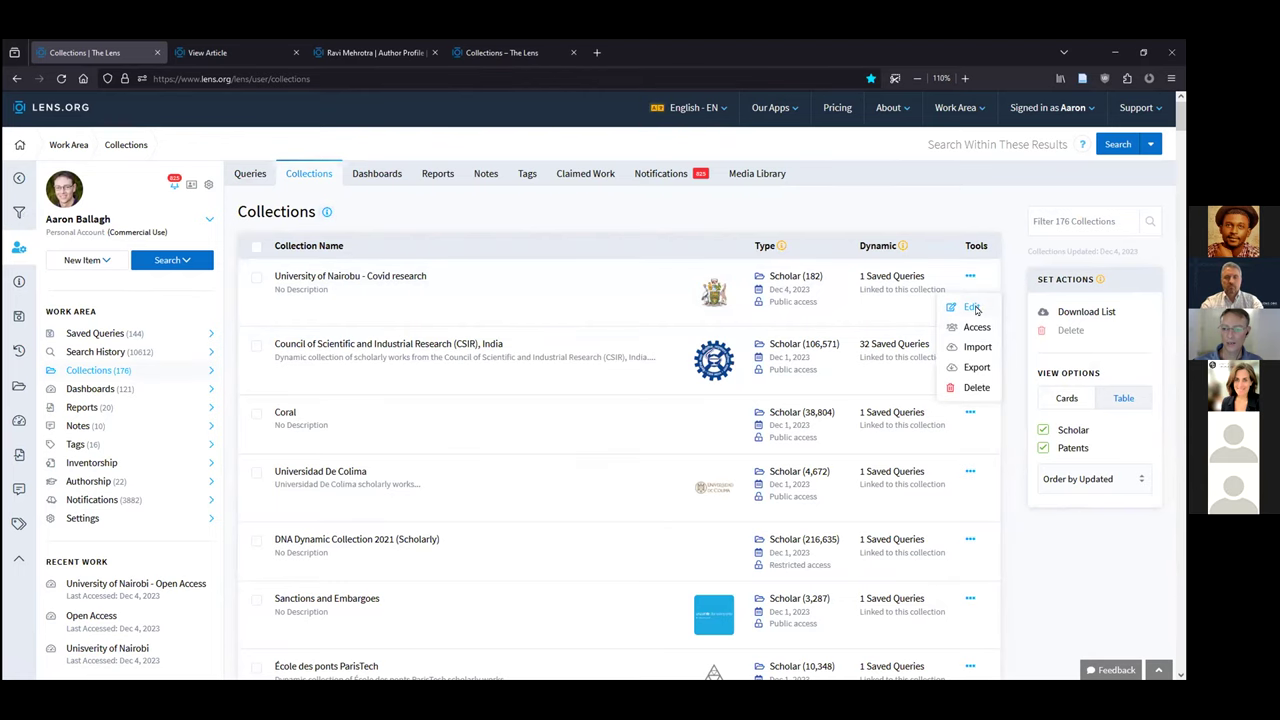
left_click(974, 309)
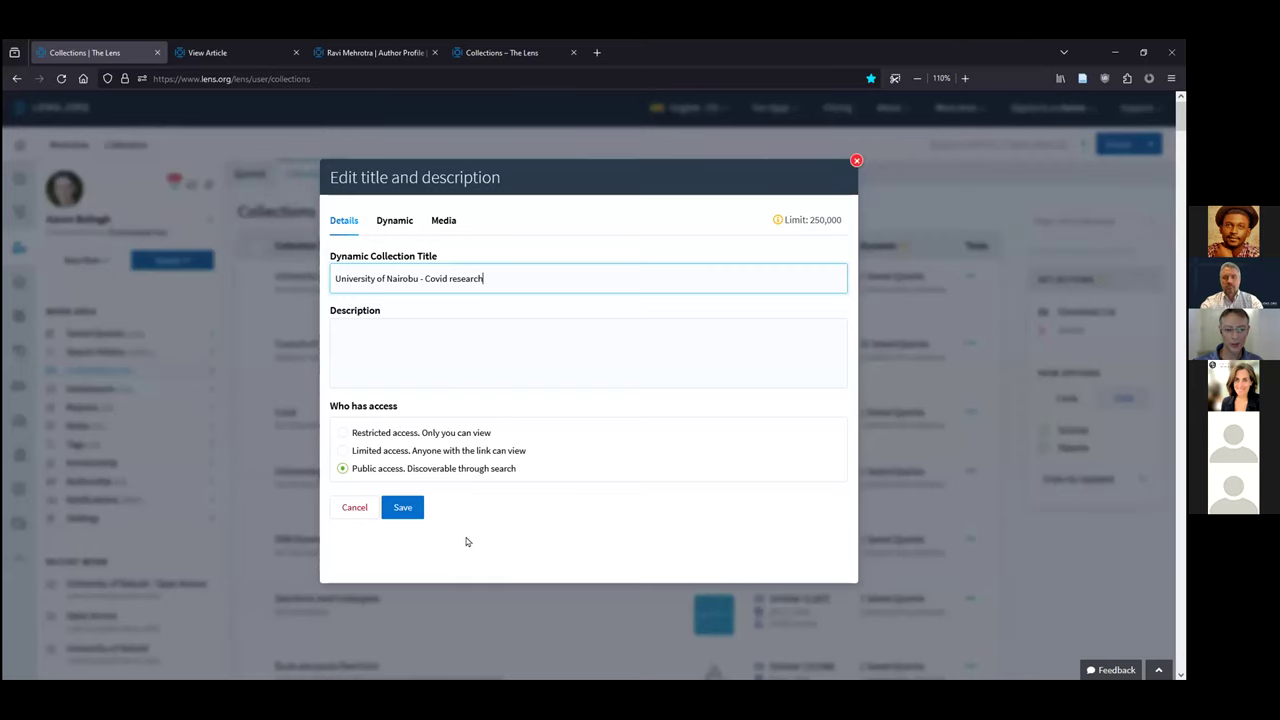
left_click(866, 425)
Check which identifier types can be imported into the "University of Nairobu - Covid research" collection, and cancel the import
left_click(969, 278)
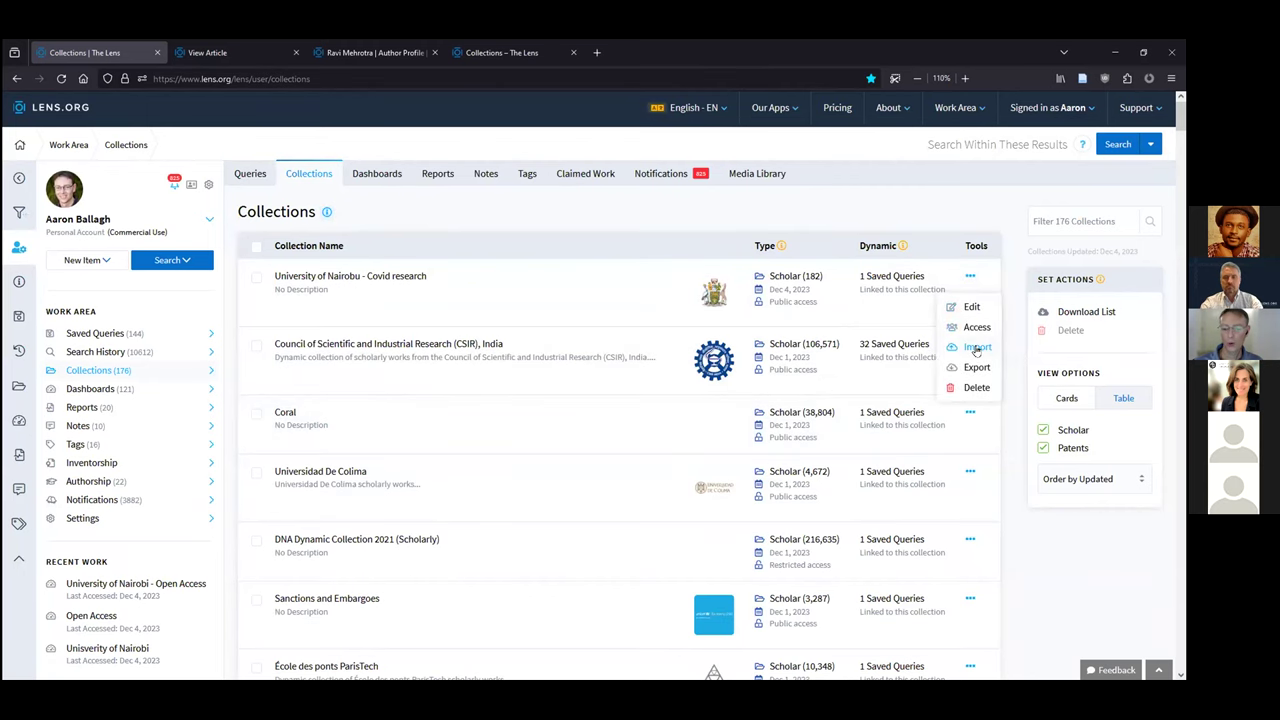
left_click(976, 348)
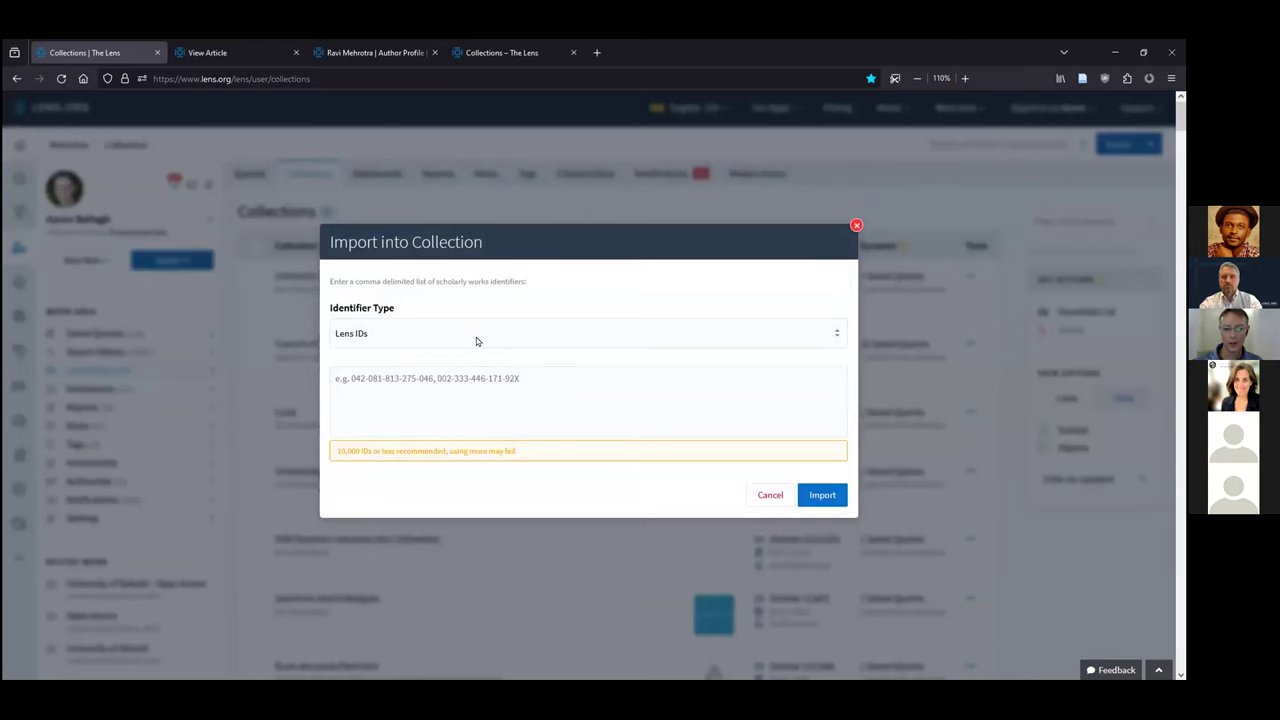
left_click(479, 340)
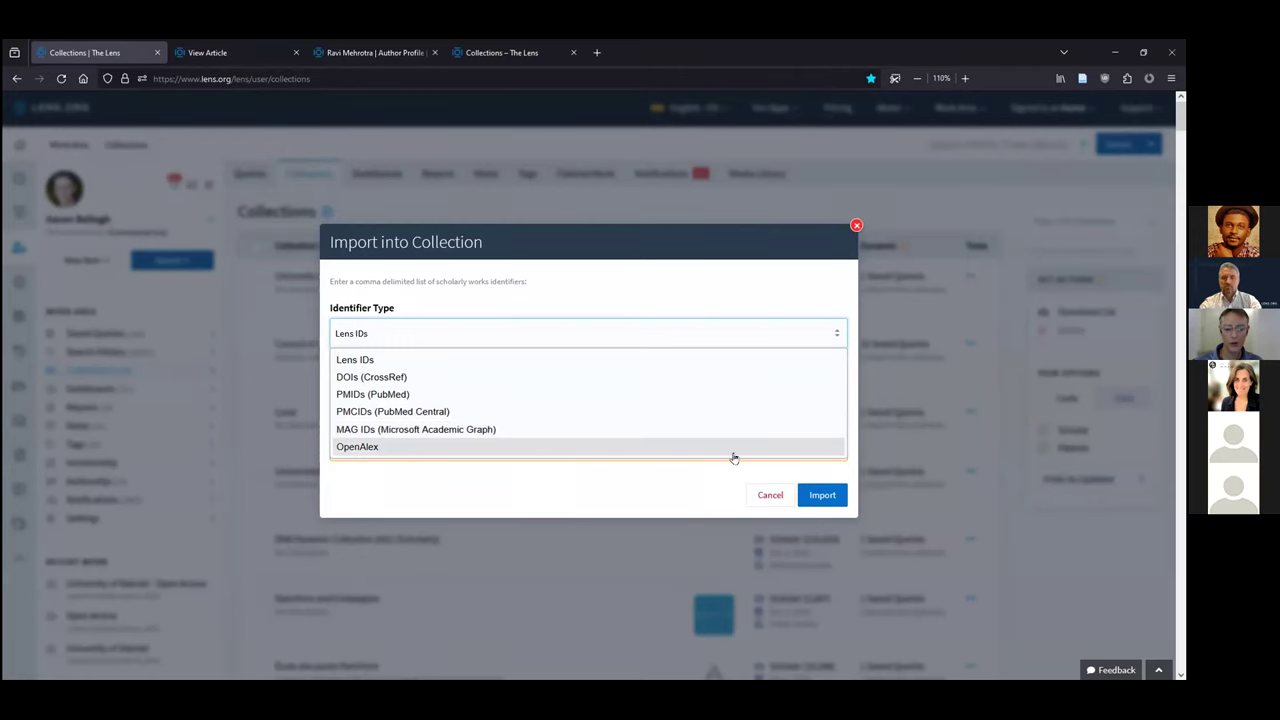
left_click(770, 500)
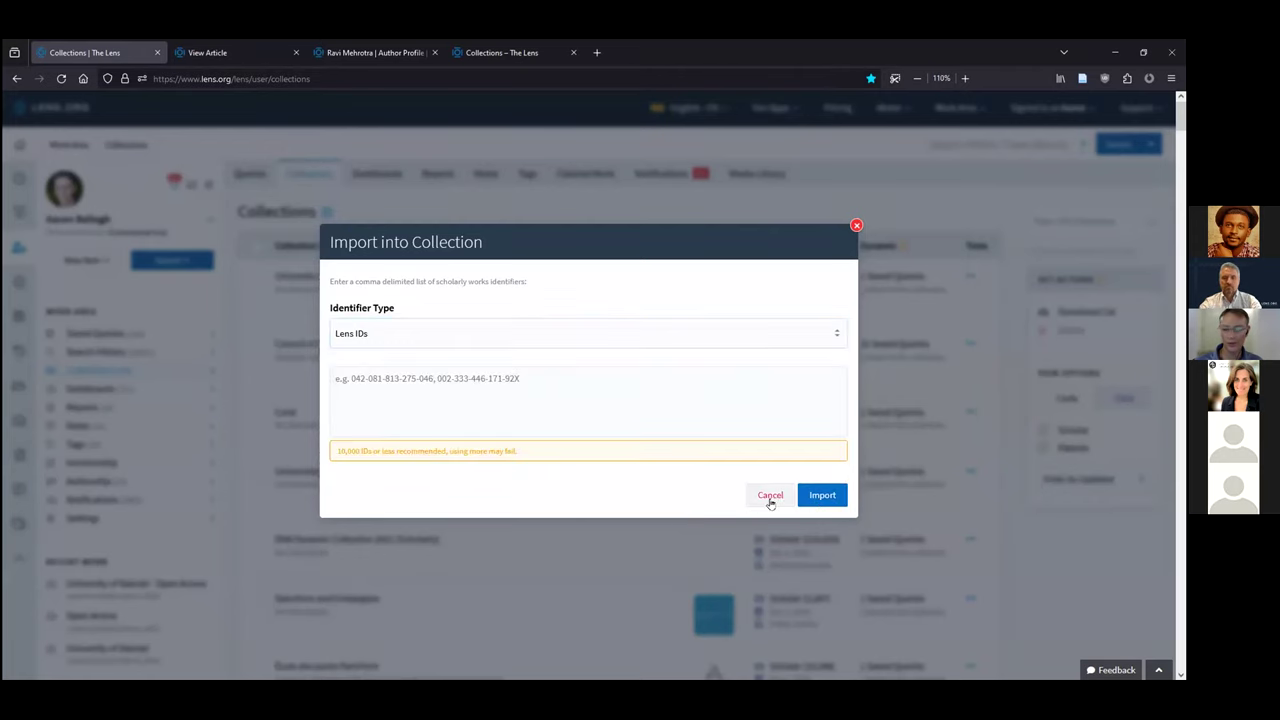
left_click(775, 496)
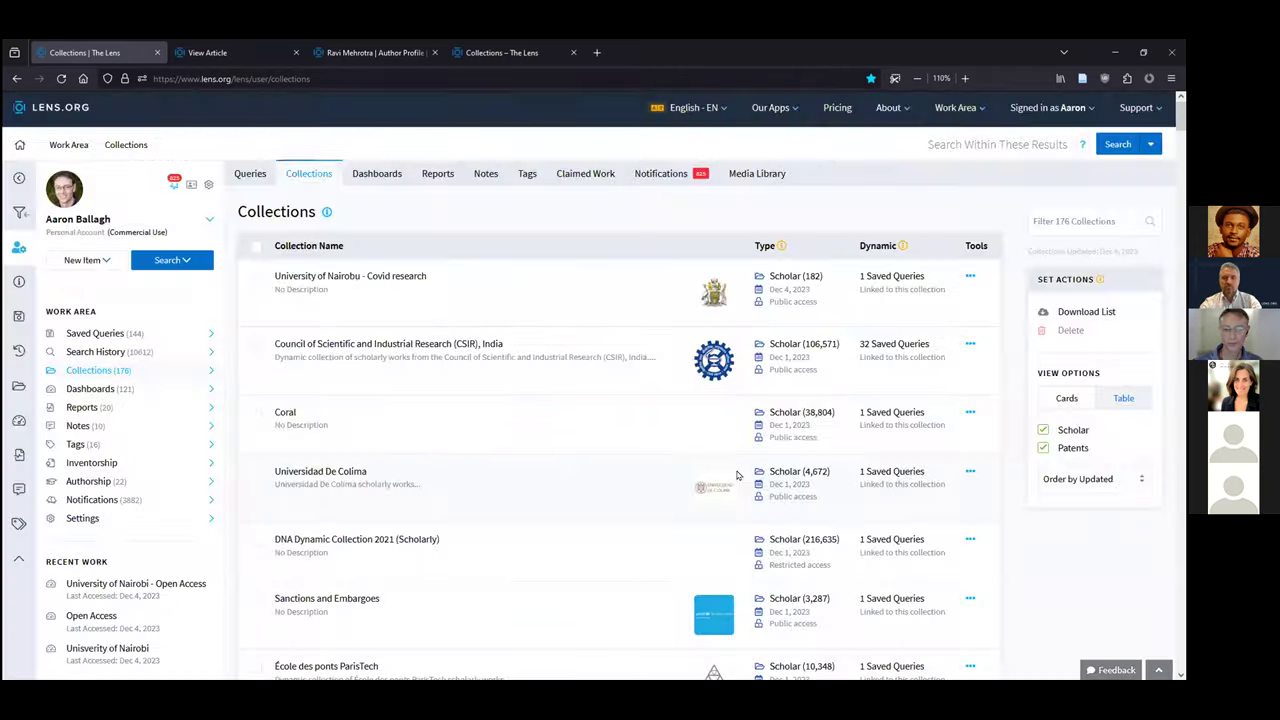
Open the "University of Nairobu - Covid research" collection and review its history and notes
left_click(350, 276)
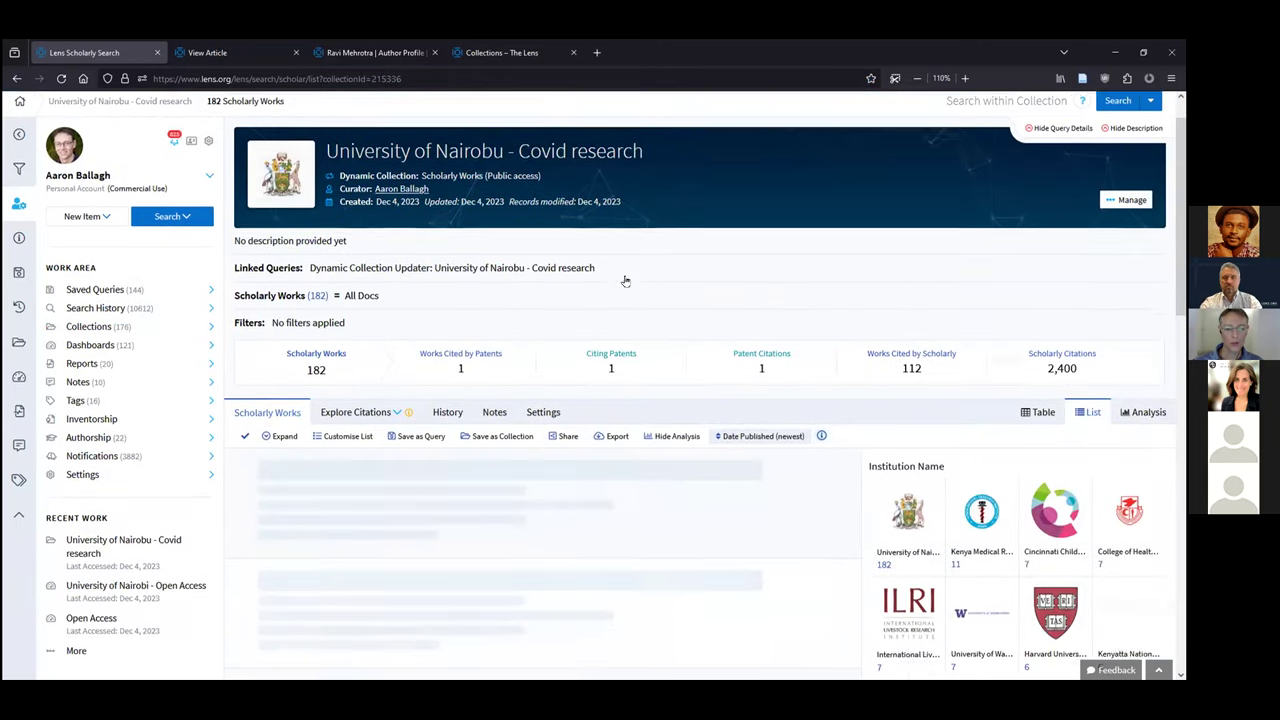
scroll(625, 278, "down", 1)
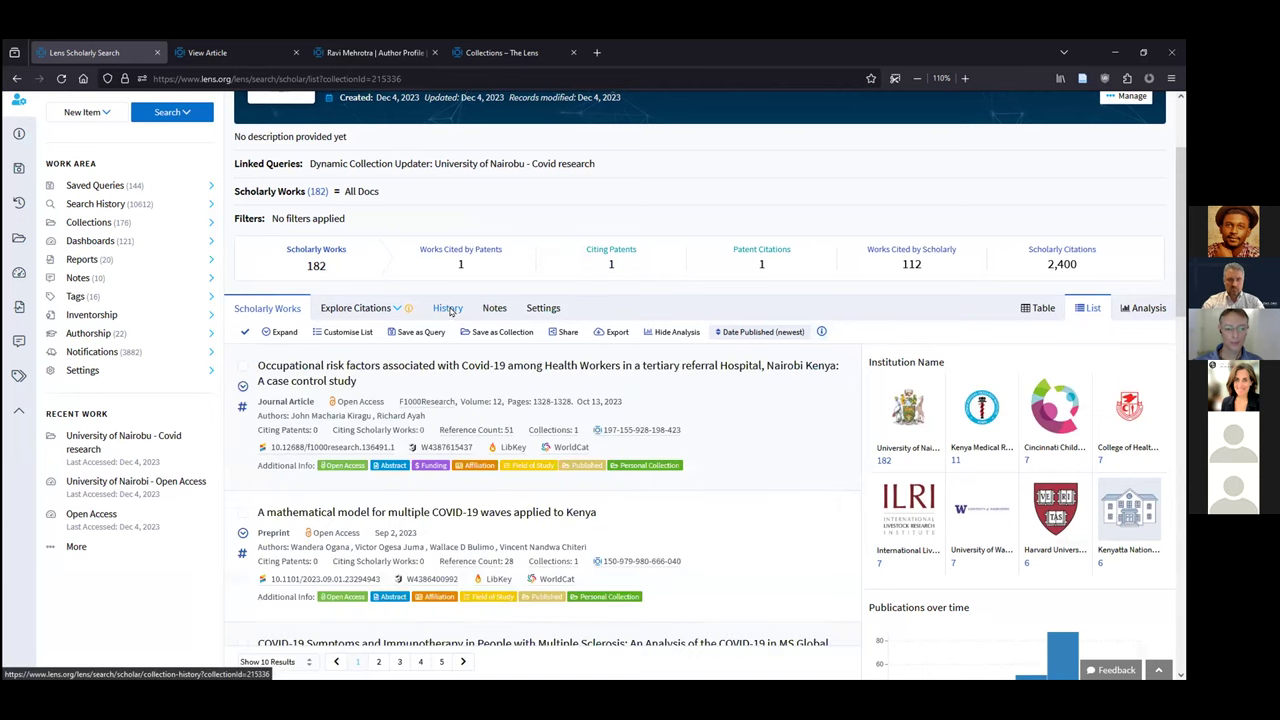
left_click(450, 311)
scroll(563, 307, "down", 1)
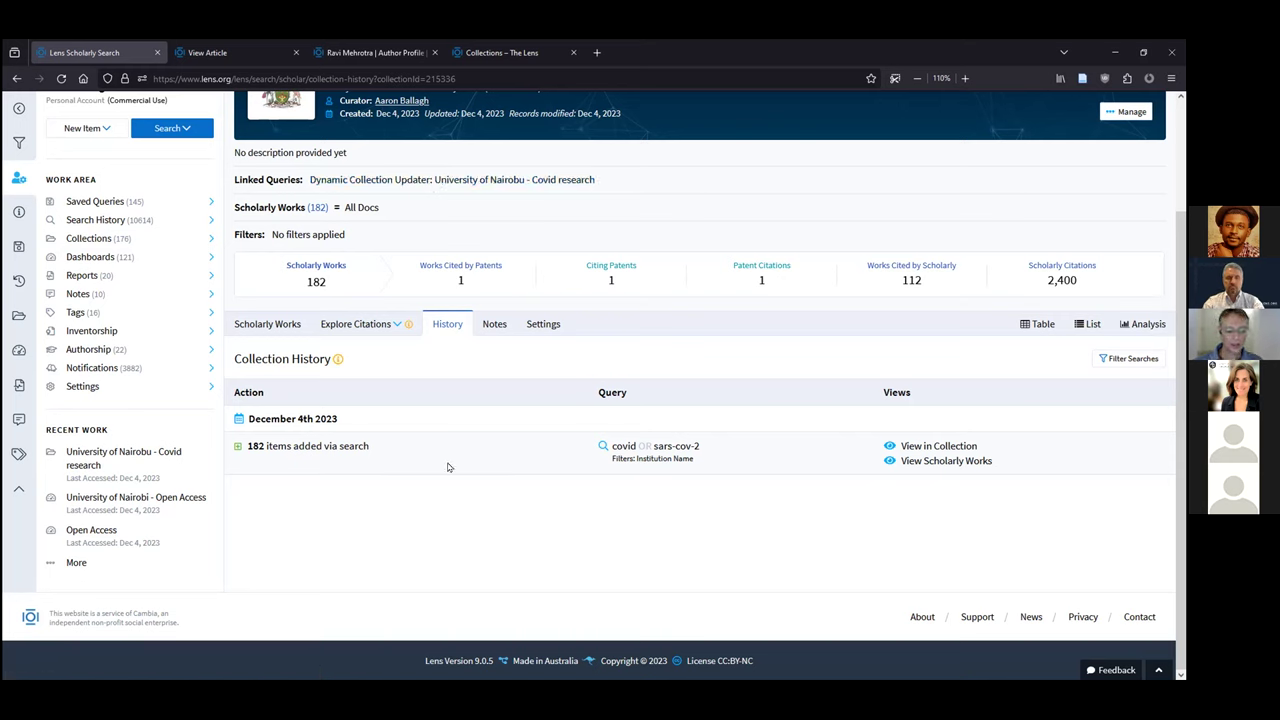
left_click(493, 325)
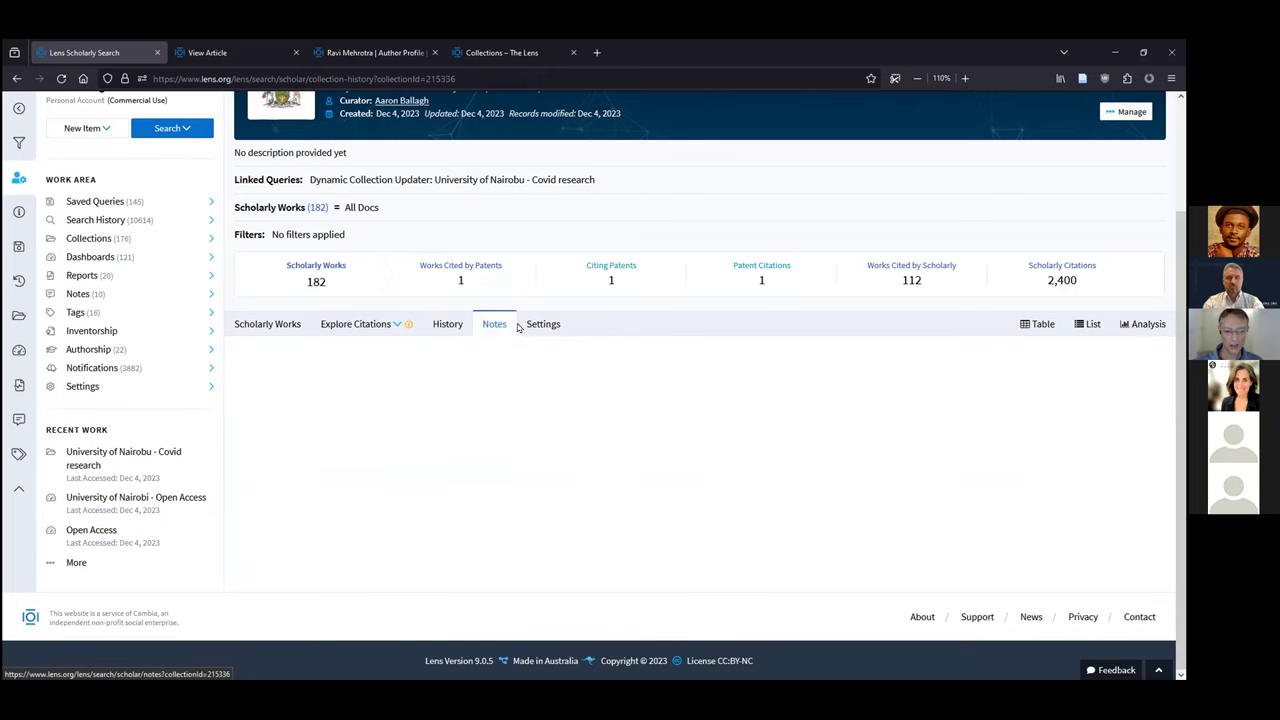
scroll(543, 330, "down", 1)
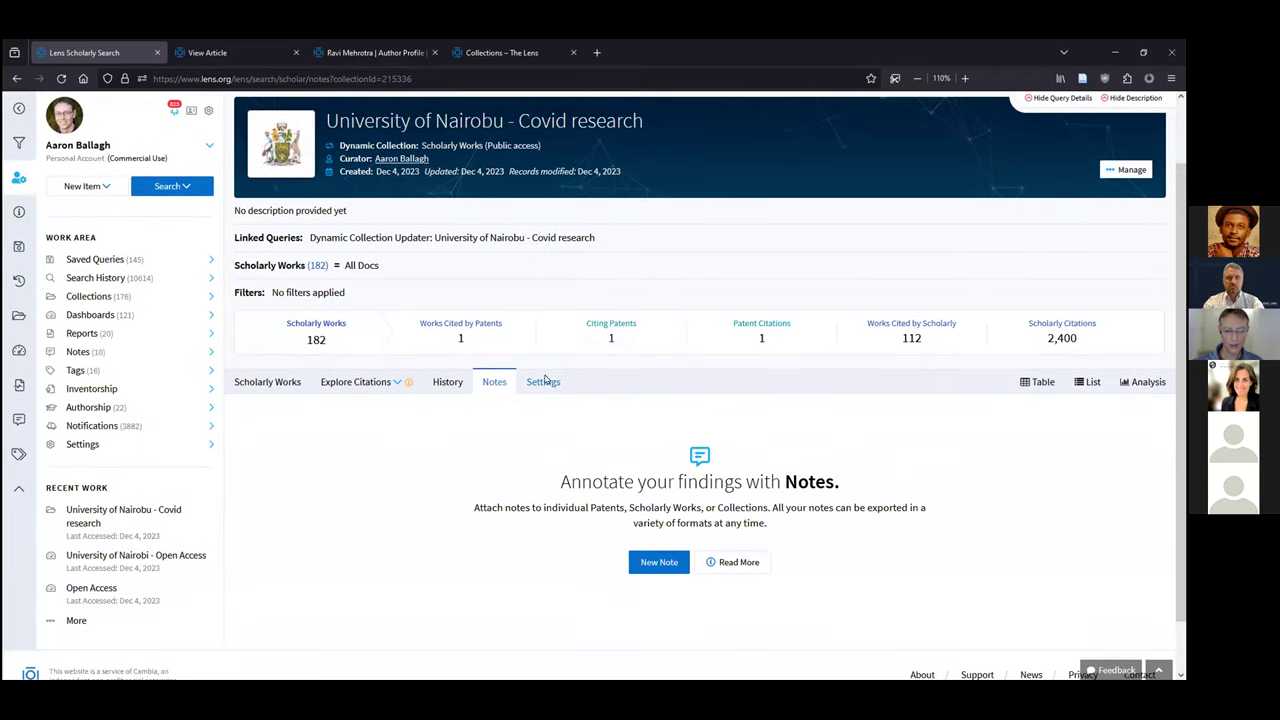
Review the collection's settings, including its details, access level, and export and import options
left_click(543, 381)
scroll(808, 394, "down", 2)
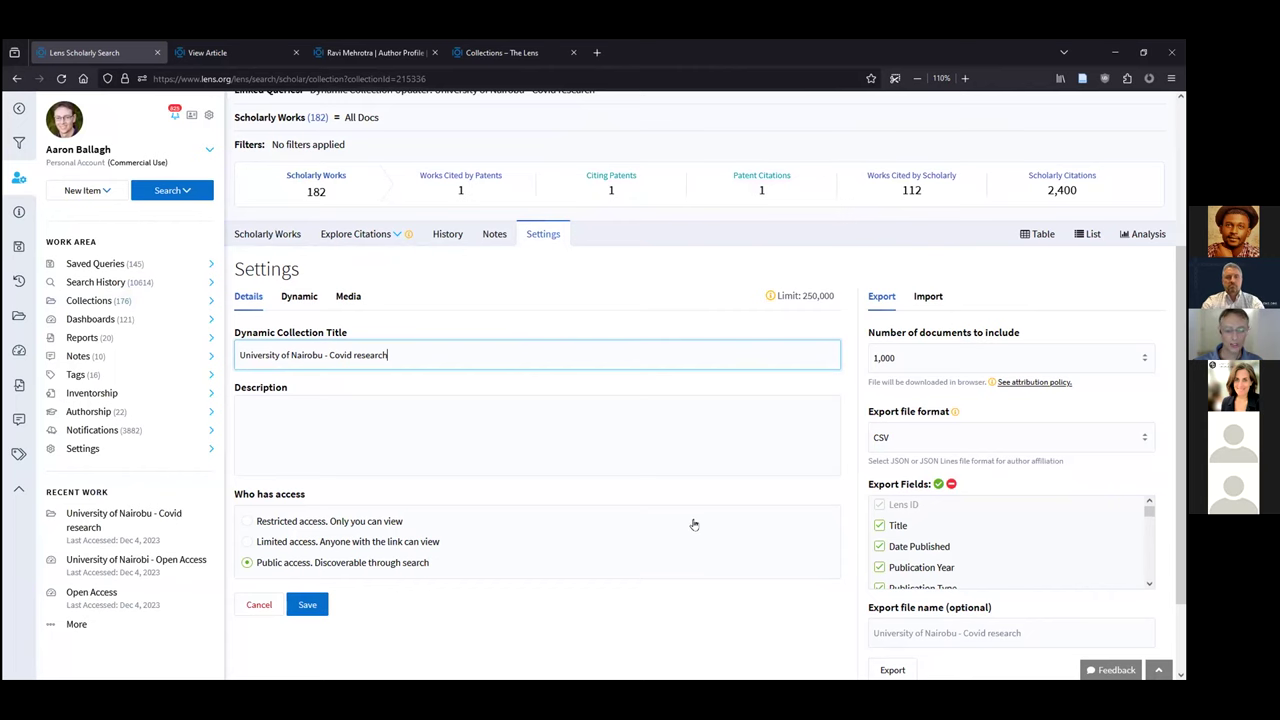
scroll(682, 488, "down", 1)
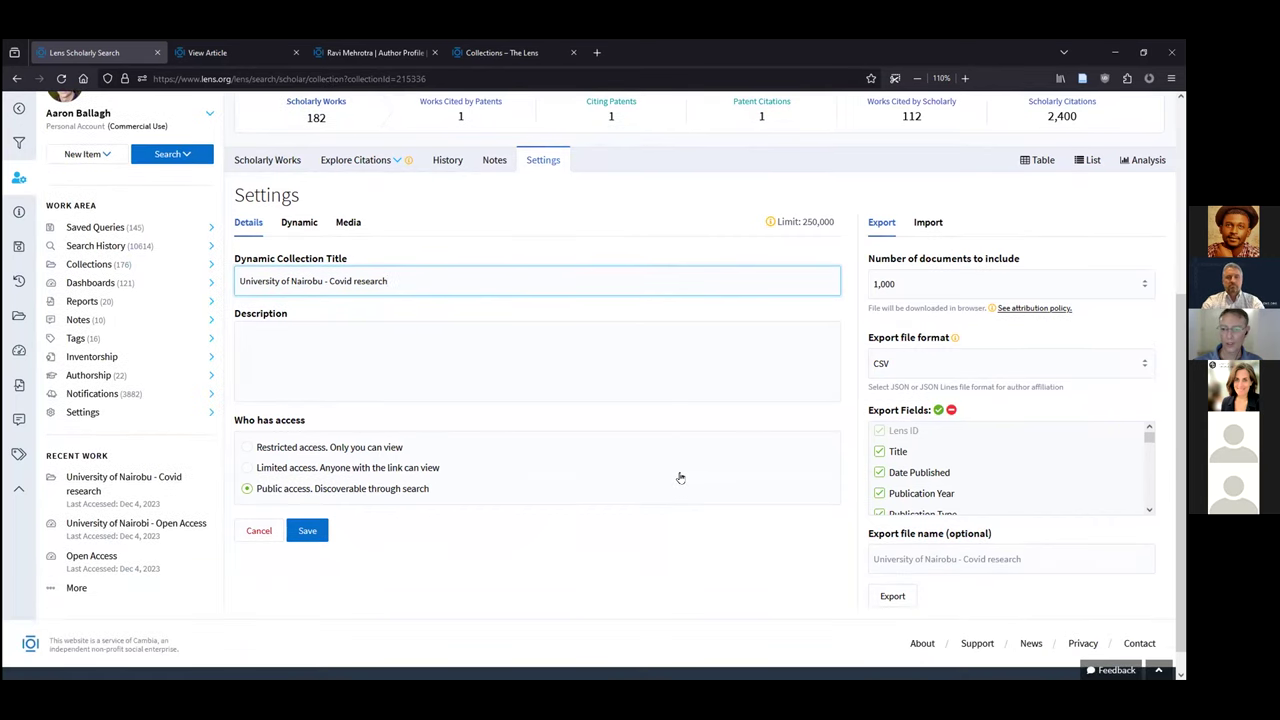
left_click(930, 223)
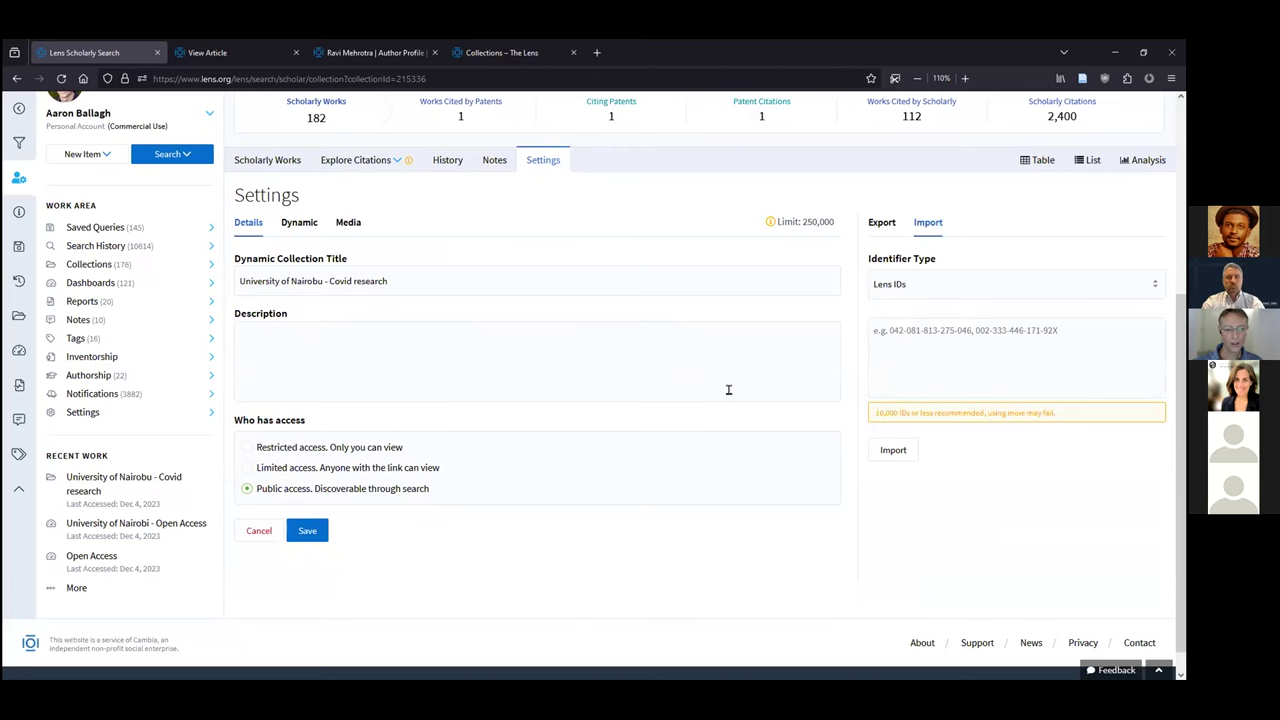
left_click(252, 162)
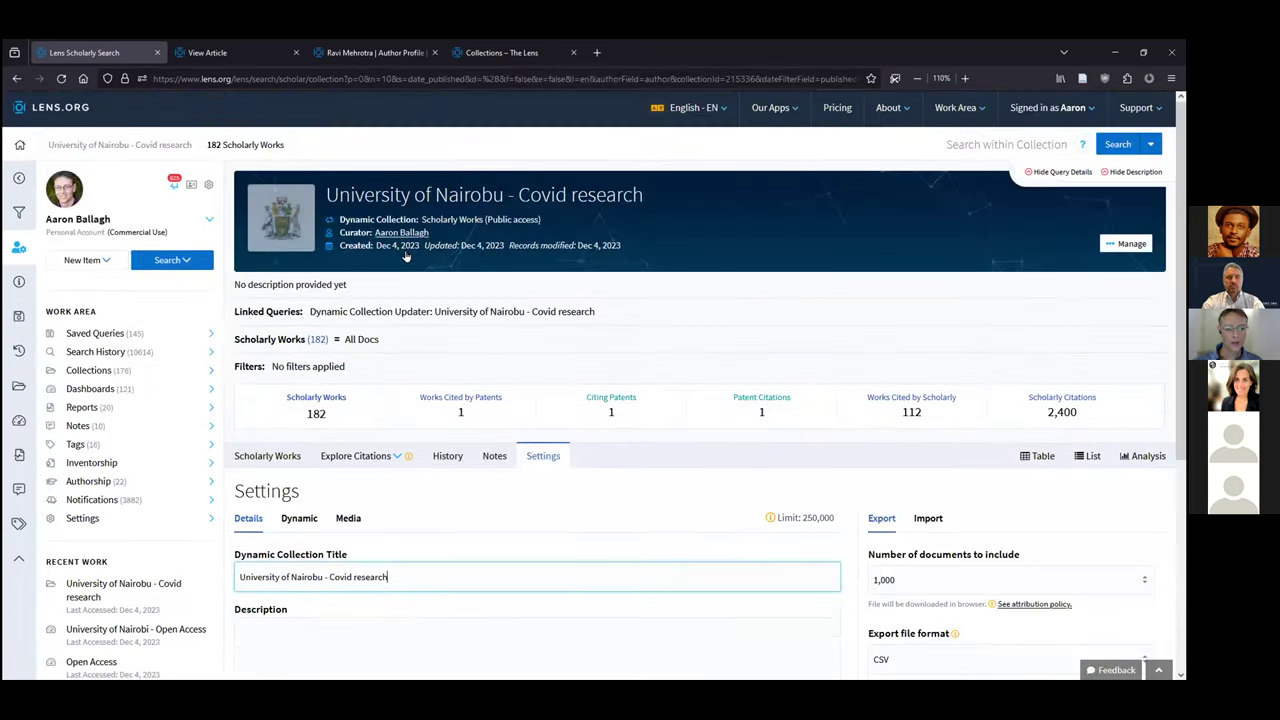
View the collection's scholarly works as a list and as analysis charts
left_click(1081, 458)
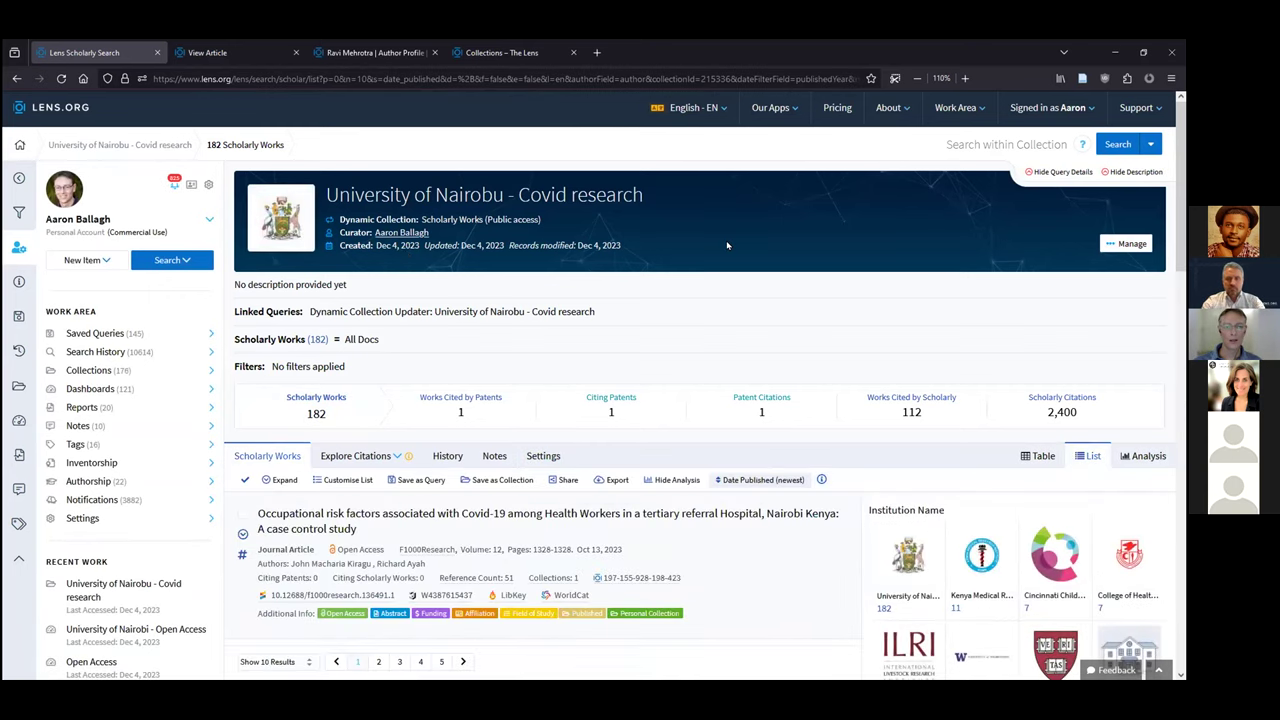
scroll(726, 241, "down", 1)
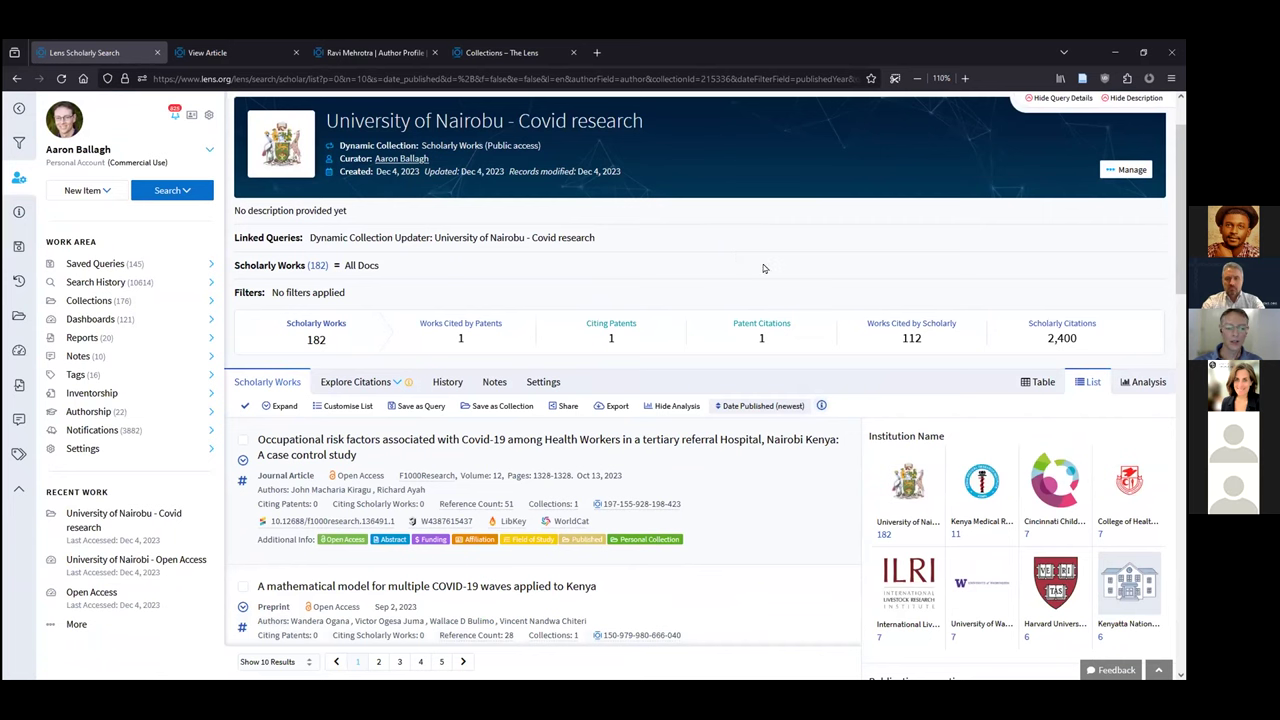
left_click(1144, 383)
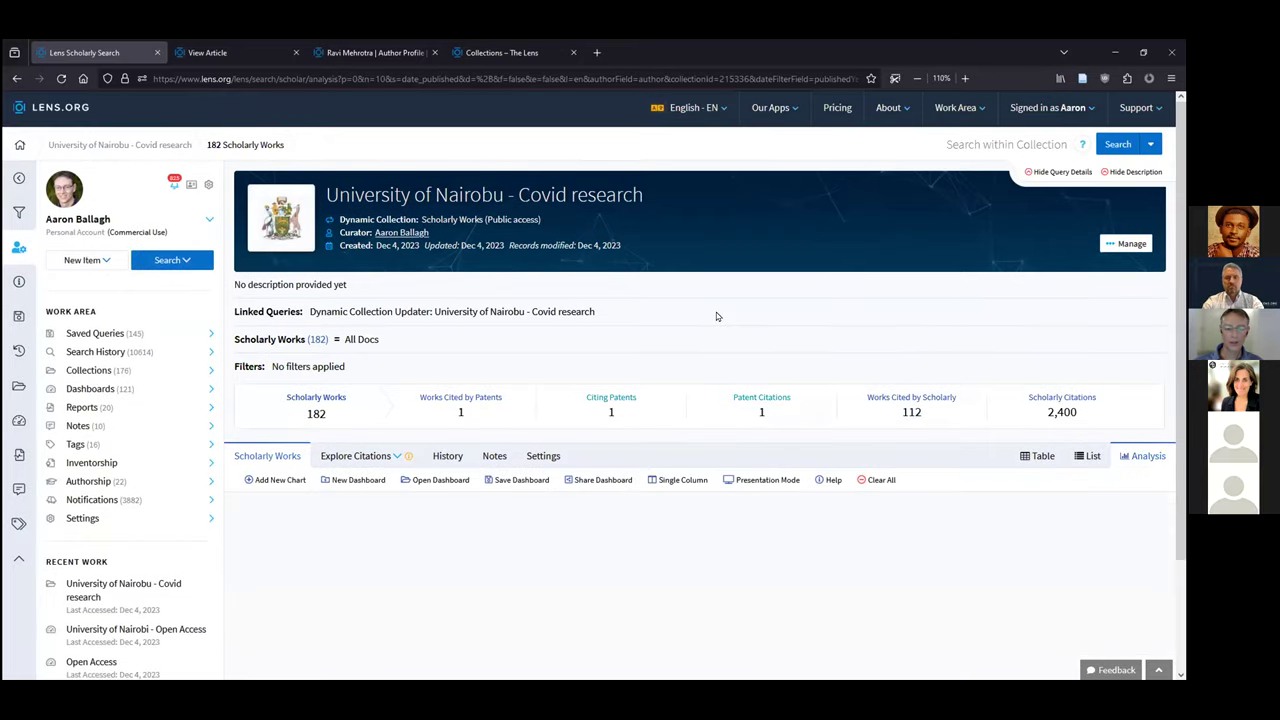
scroll(716, 312, "down", 1)
scroll(715, 314, "down", 1)
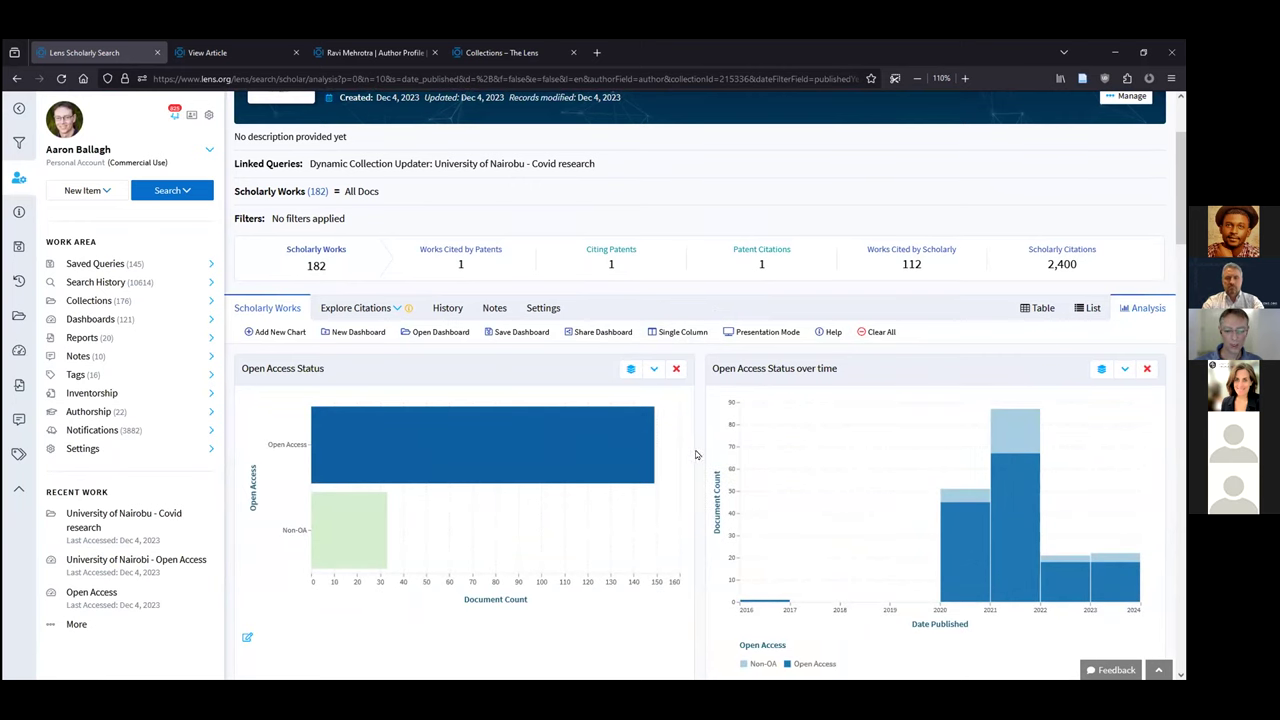
Clear all analysis charts and load the "University of Nairobi - Open Access" dashboard using the collection's current results
left_click(882, 337)
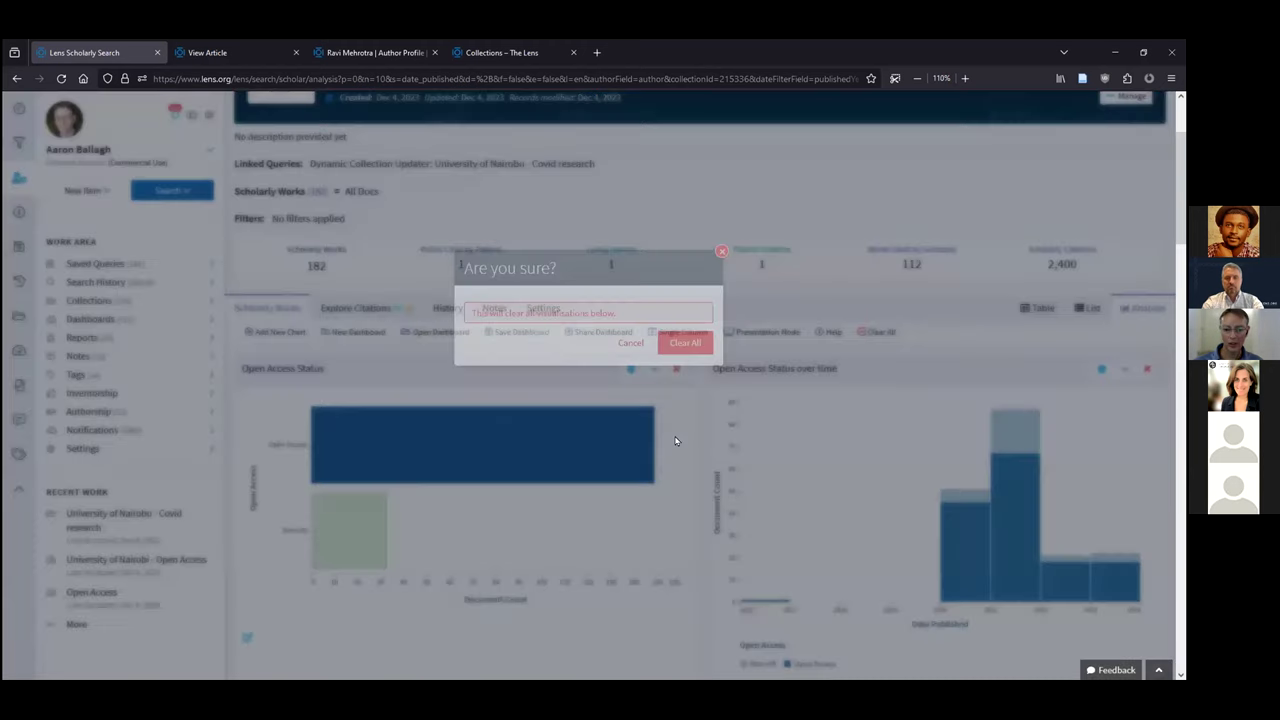
left_click(688, 410)
scroll(725, 390, "down", 3)
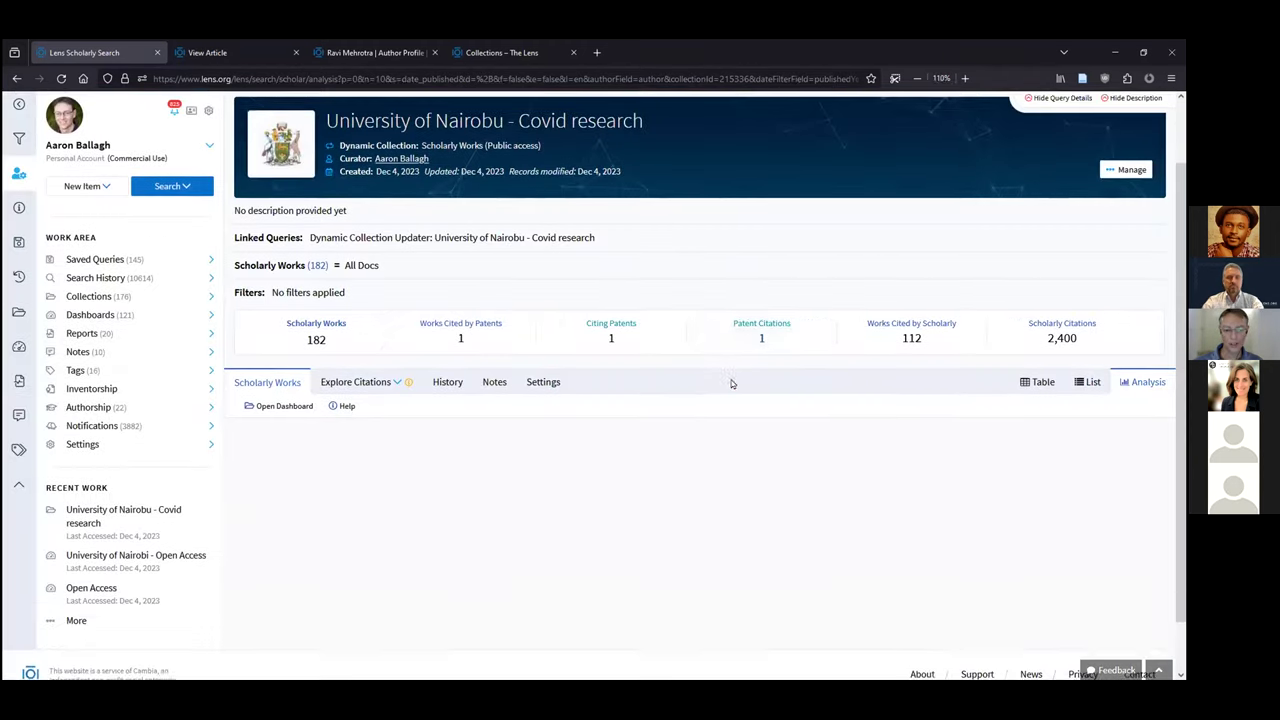
left_click(284, 349)
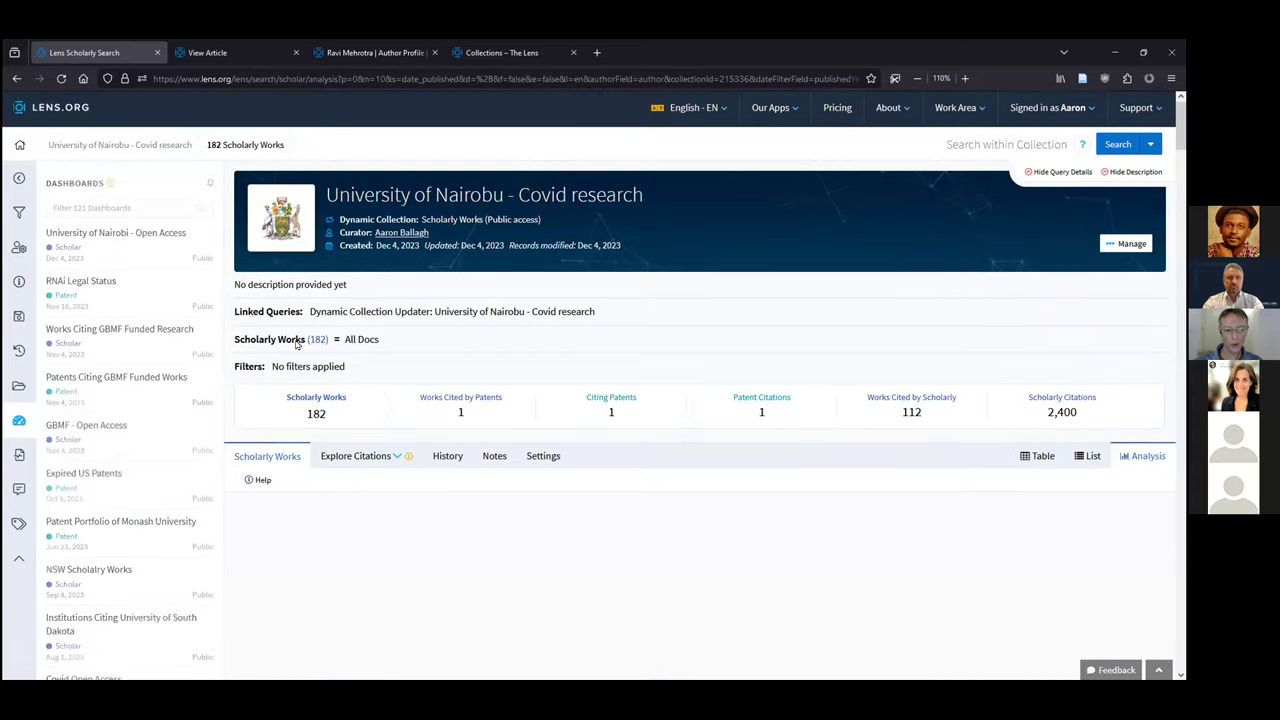
left_click(118, 238)
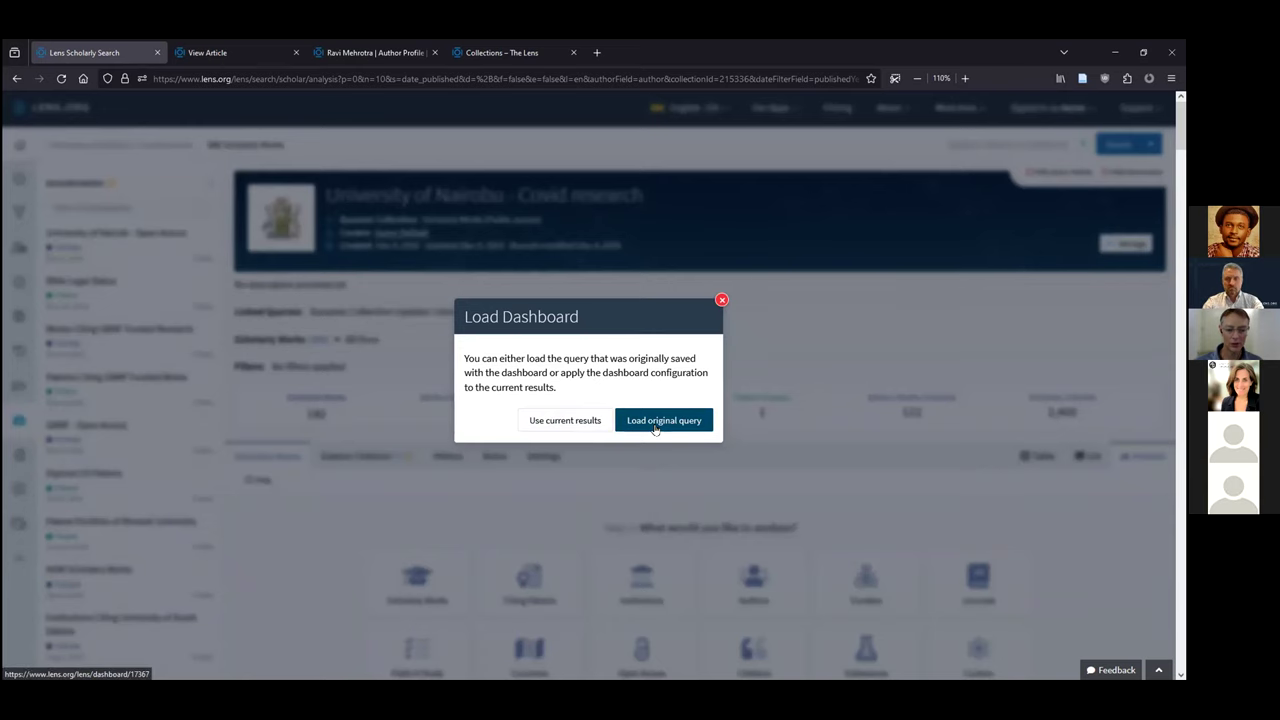
left_click(563, 421)
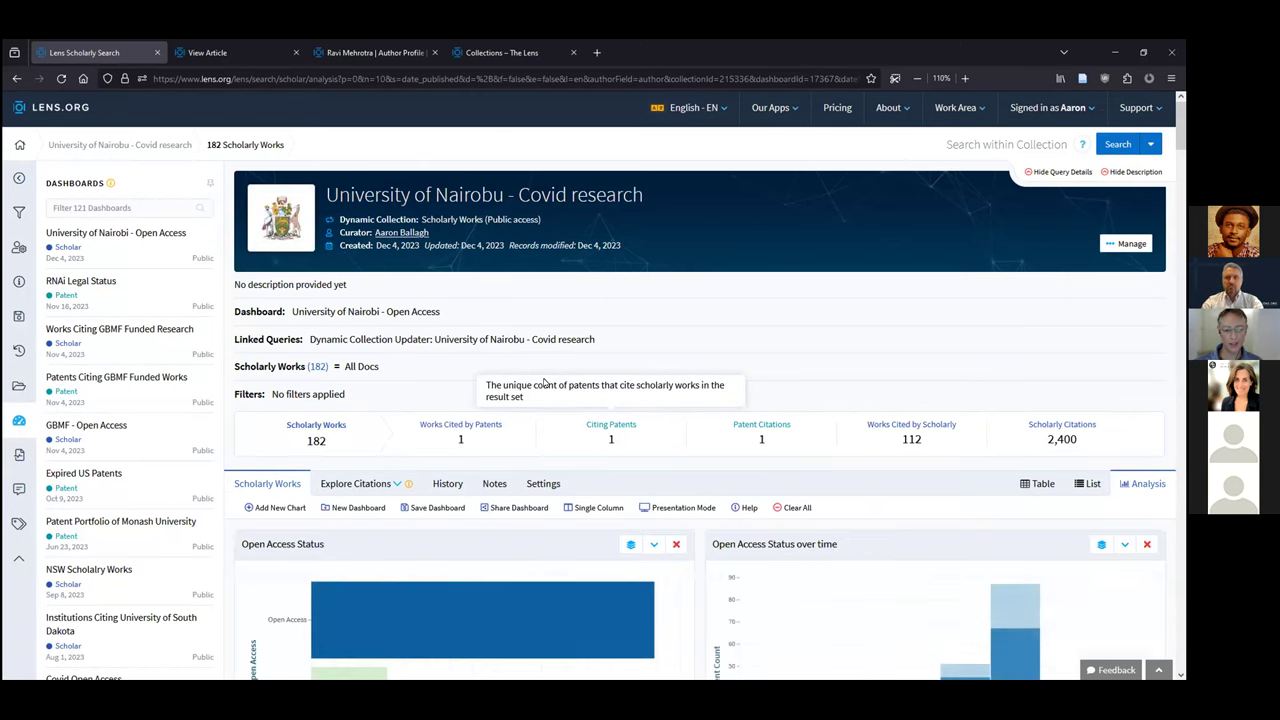
Examine the open access charts of the loaded dashboard together with the collection's title, linked query and summary figures
scroll(545, 382, "down", 1)
left_click_drag(362, 122, 636, 122)
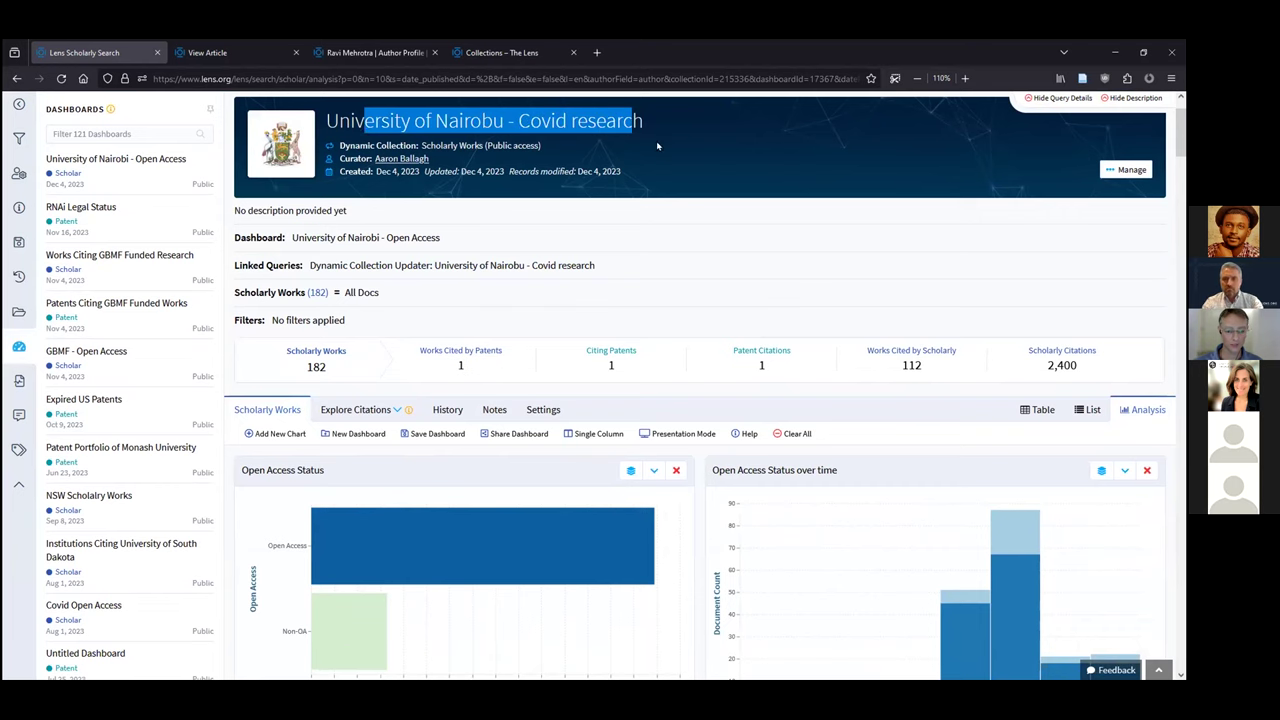
left_click(703, 164)
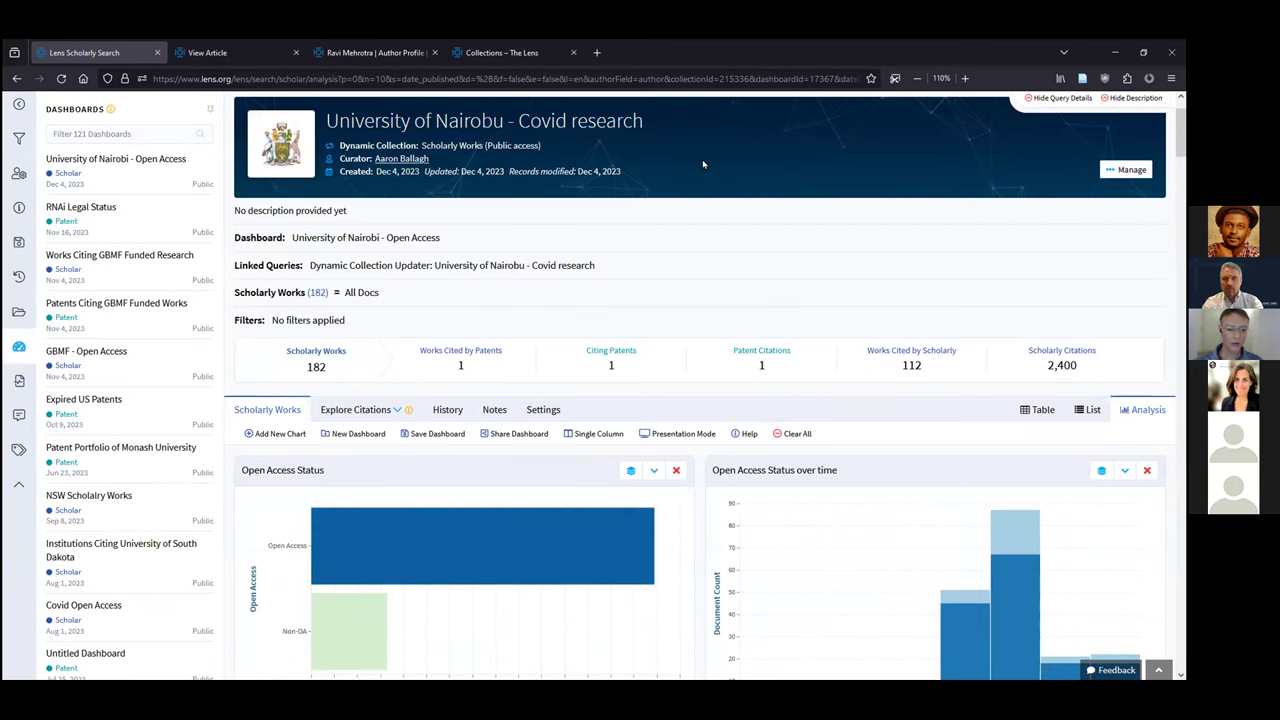
scroll(740, 176, "down", 2)
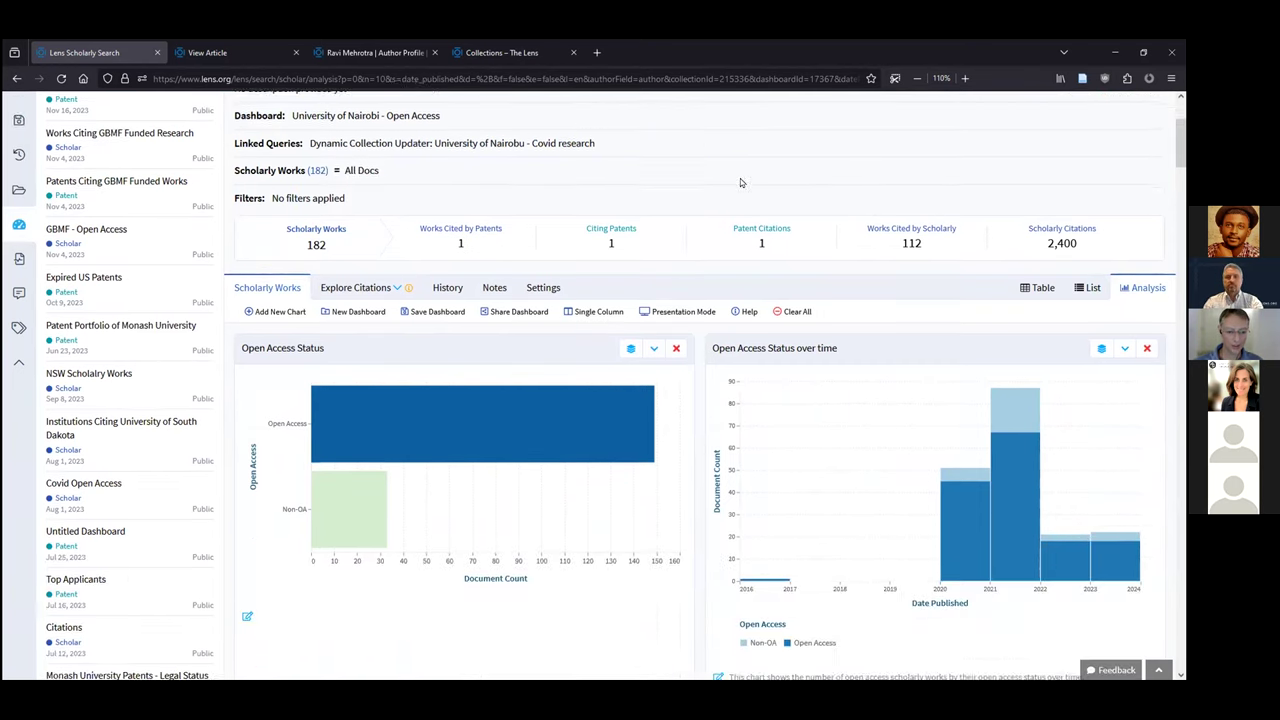
mouse_move(335, 393)
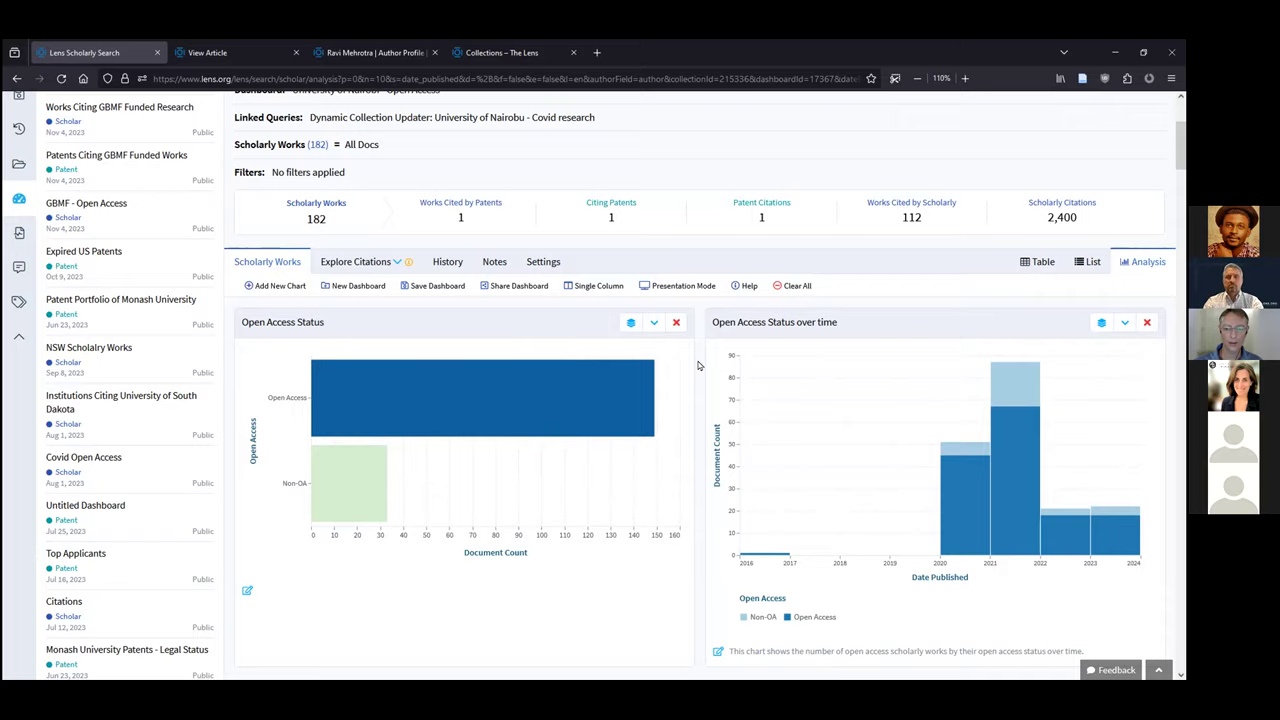
scroll(698, 366, "up", 1)
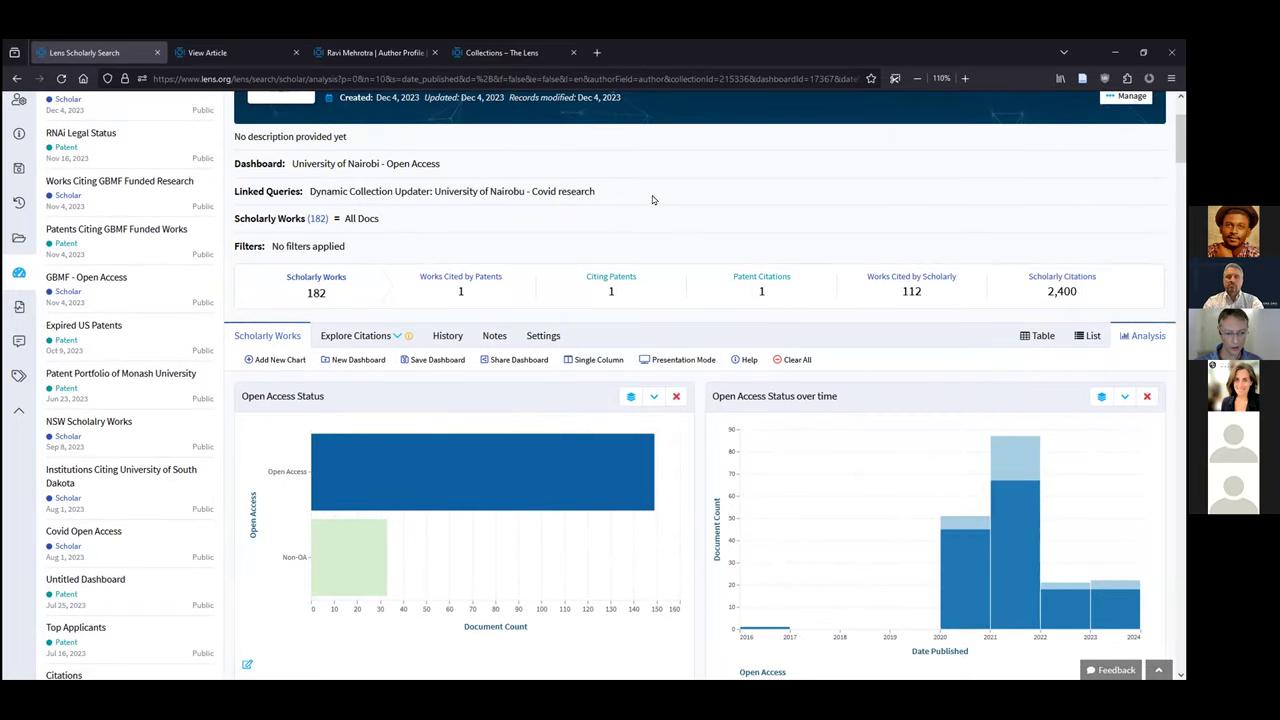
scroll(675, 208, "down", 3)
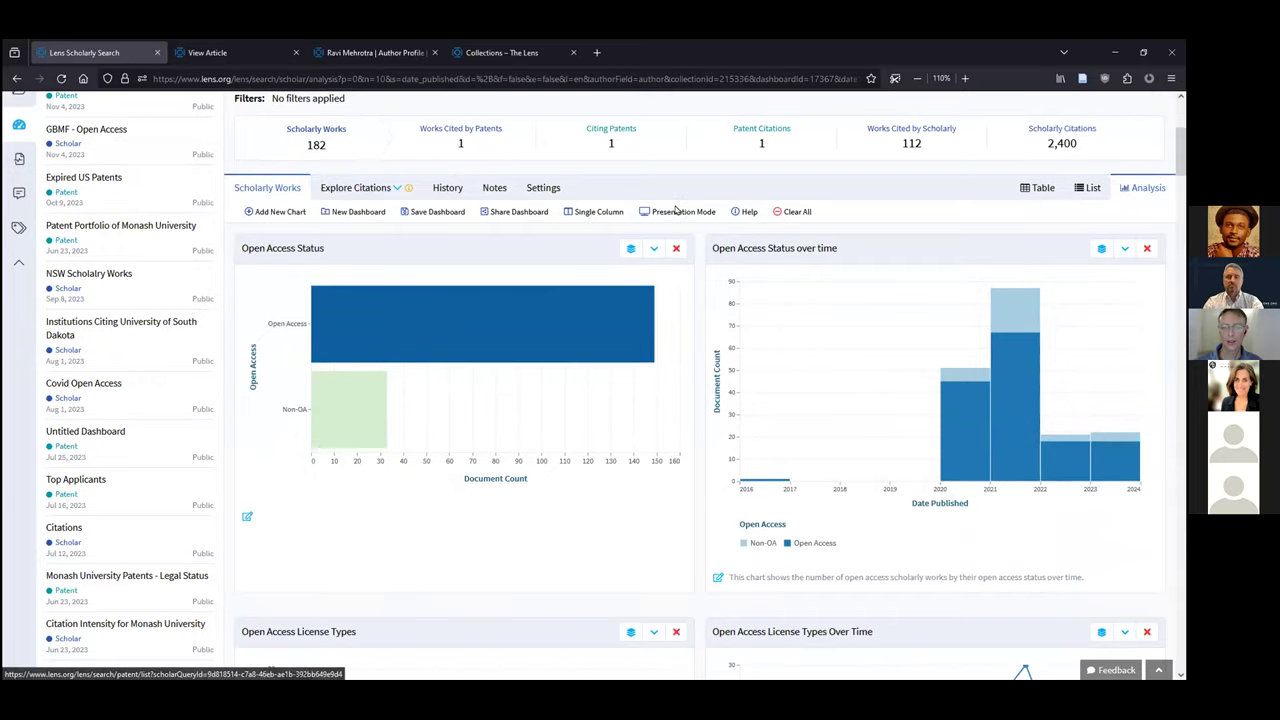
scroll(543, 286, "up", 4)
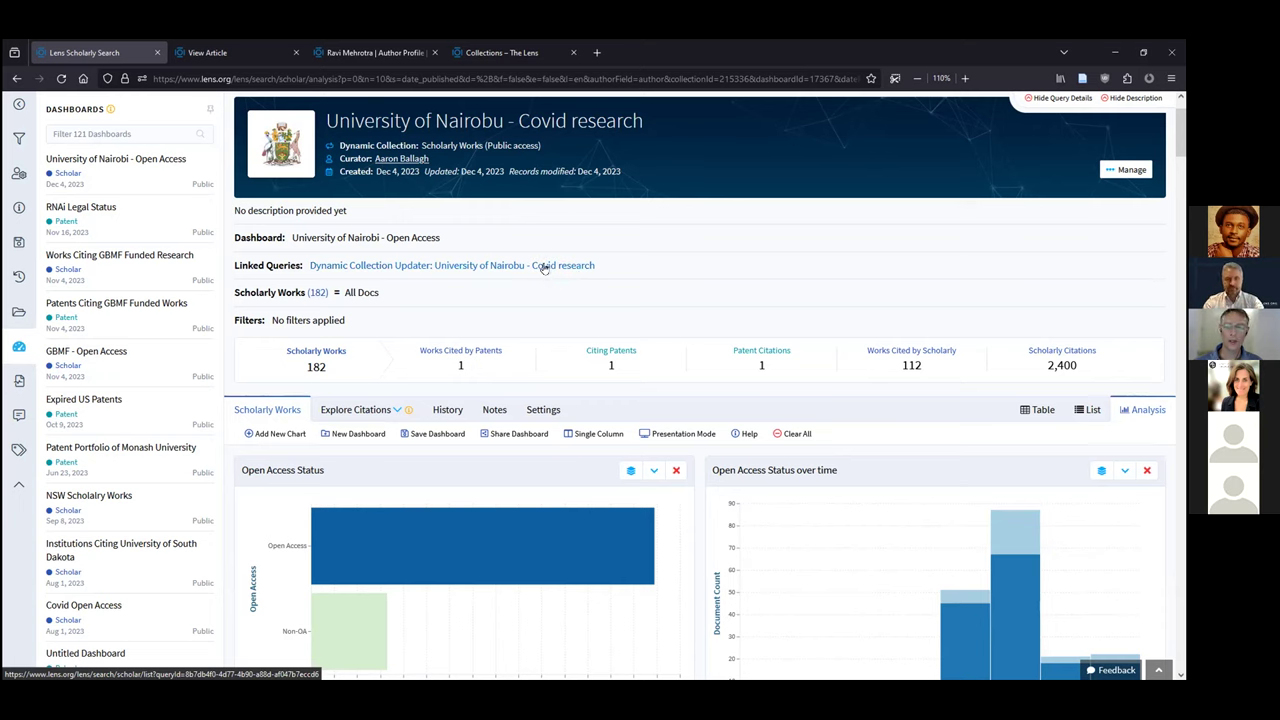
scroll(720, 291, "up", 2)
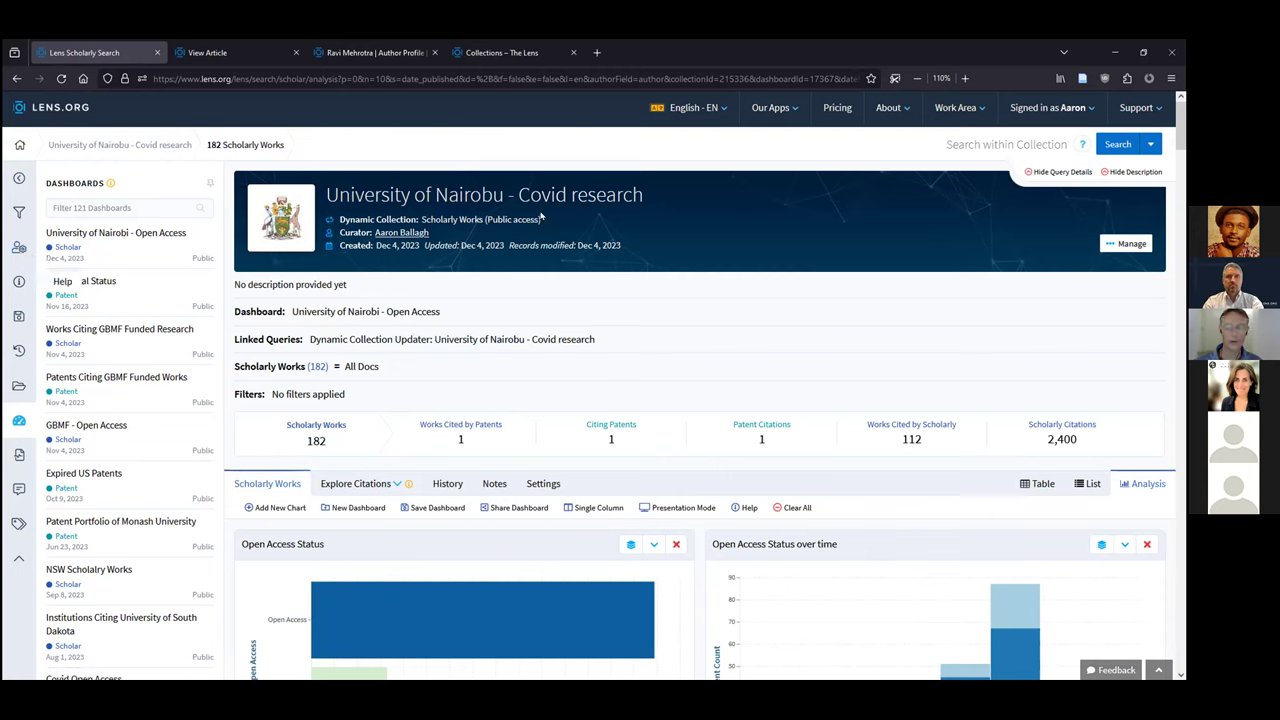
Return to the collections list and review the dynamic settings and linkable saved queries of the "University of Nairobu - Covid research" collection
left_click(19, 248)
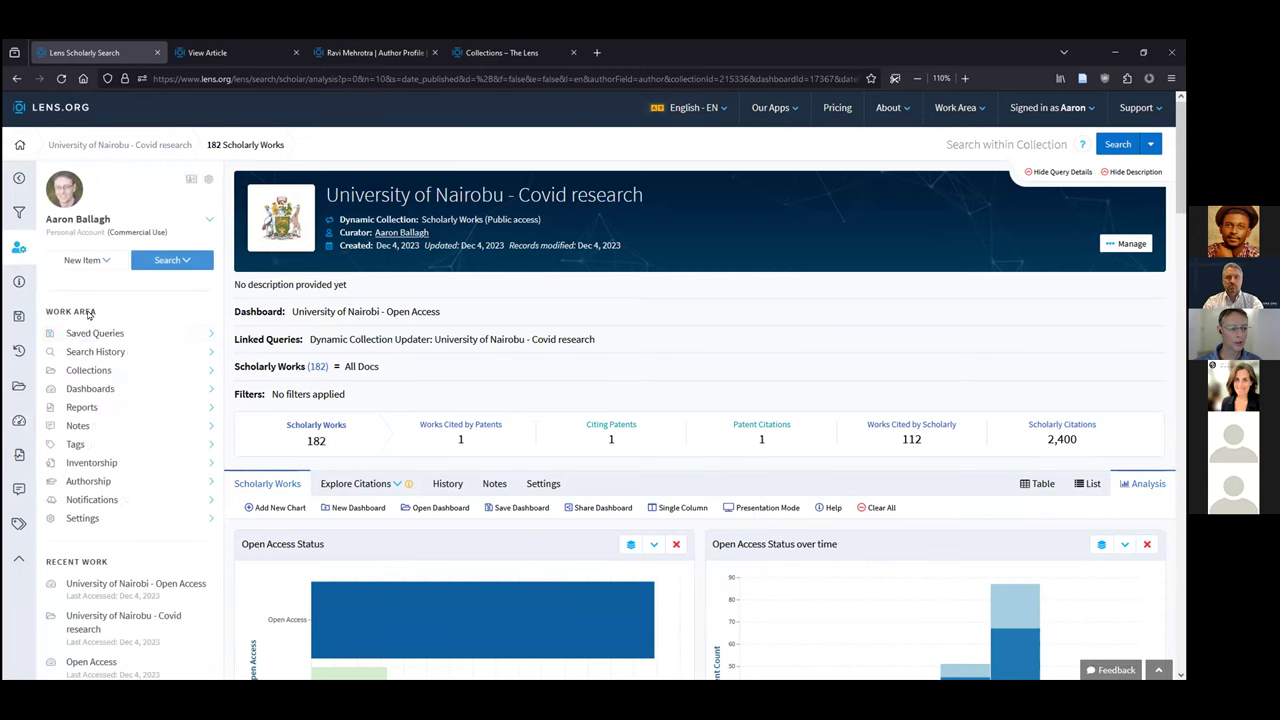
left_click(87, 370)
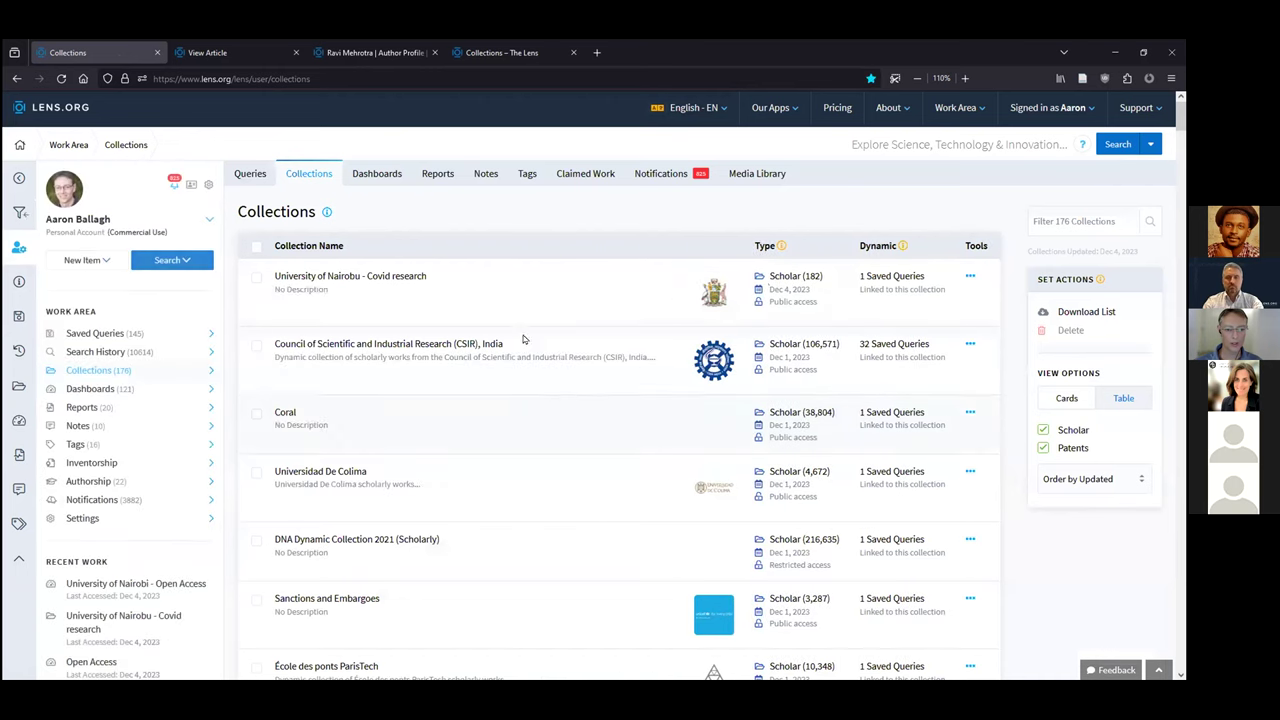
left_click(970, 275)
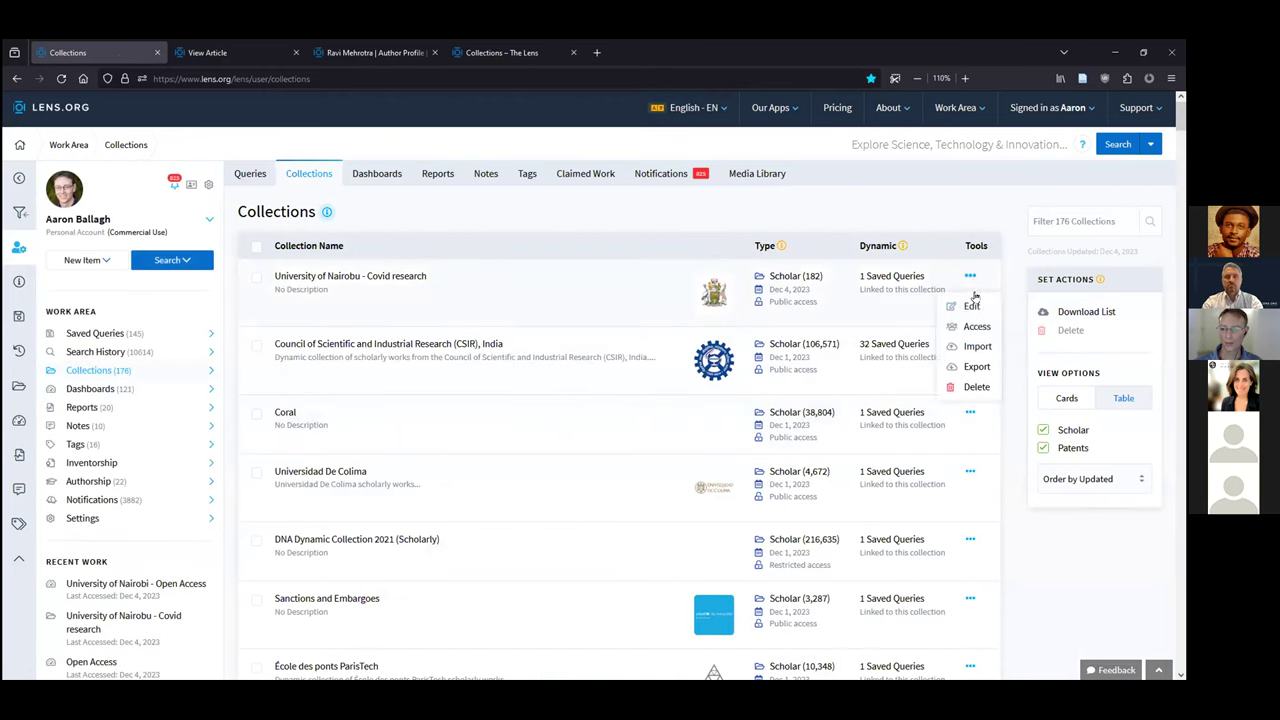
left_click(972, 307)
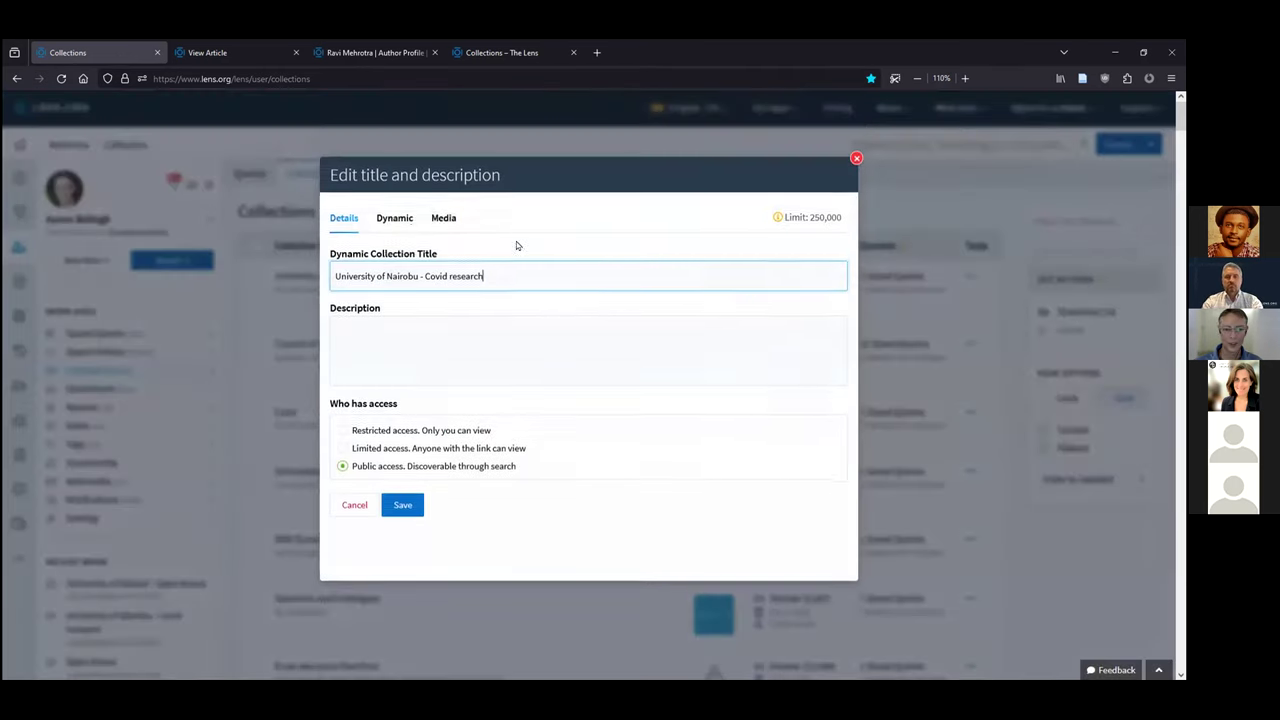
left_click(390, 221)
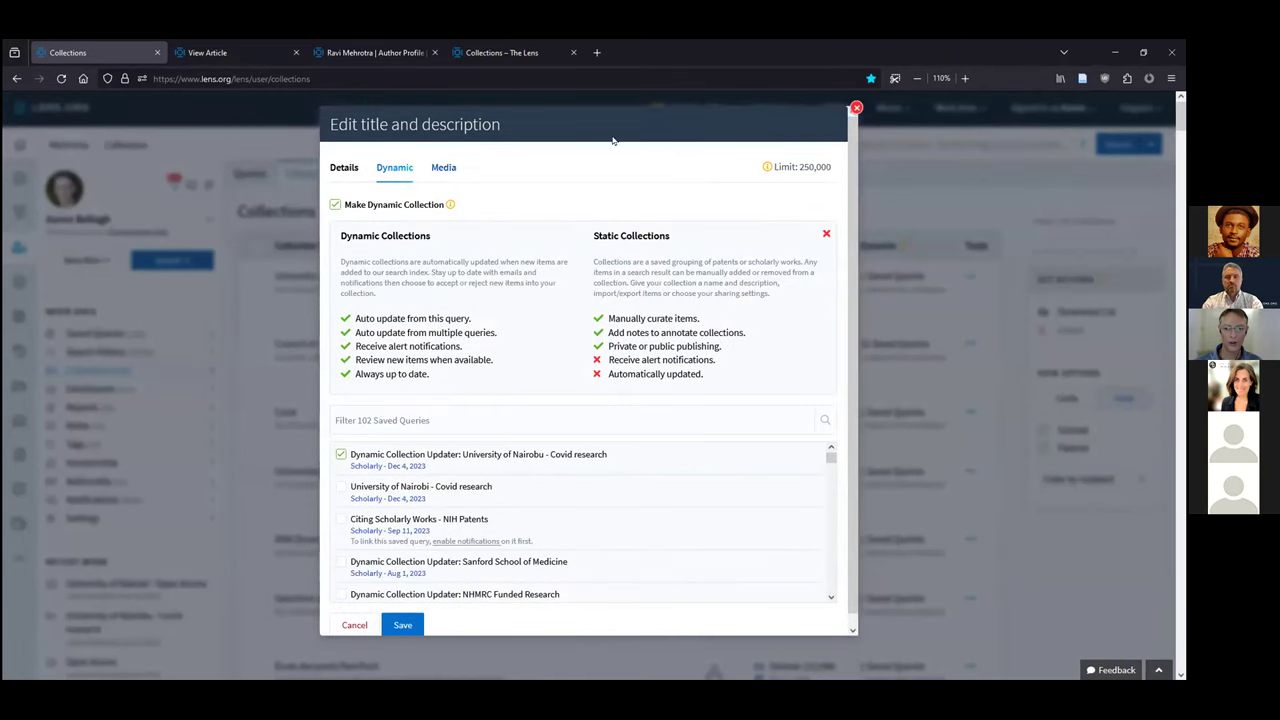
scroll(590, 314, "down", 1)
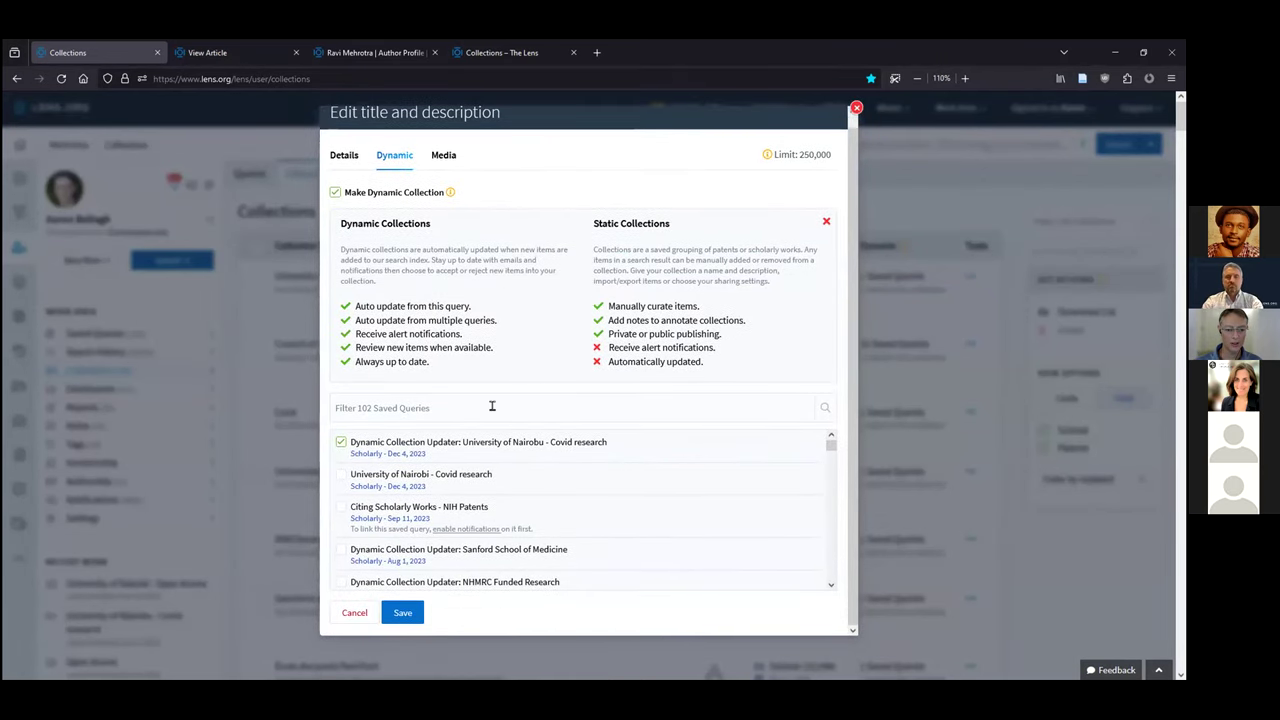